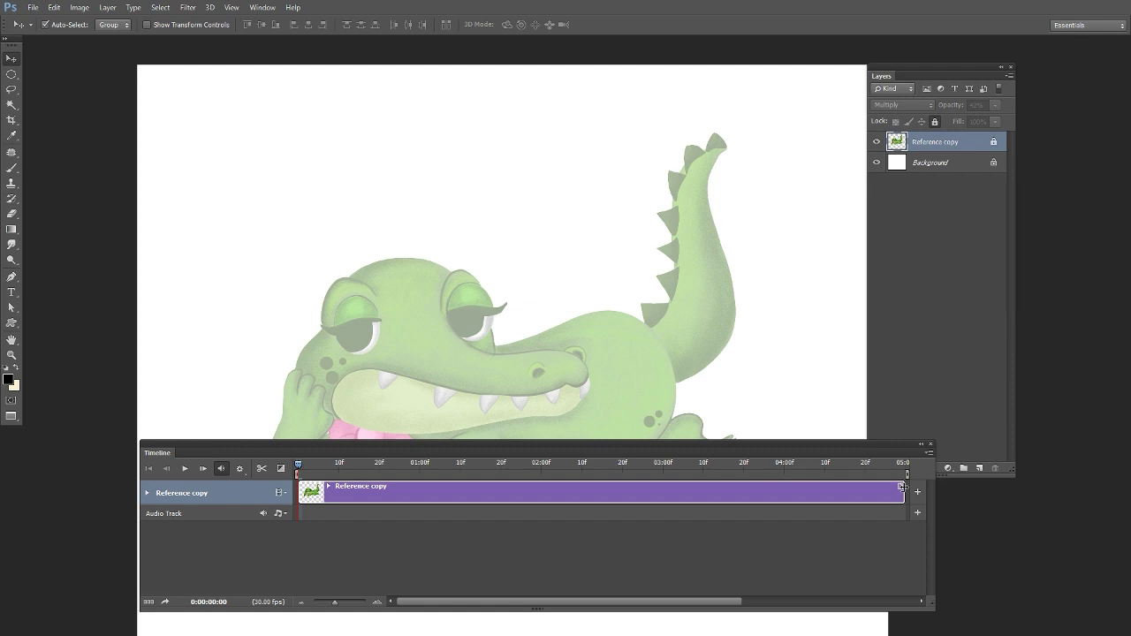
Step: Trim the Reference copy clip to about 20 frames and add a new blank video layer above it
{"action": "left_click_drag", "start_coordinate": [902, 487], "coordinate": [386, 525]}
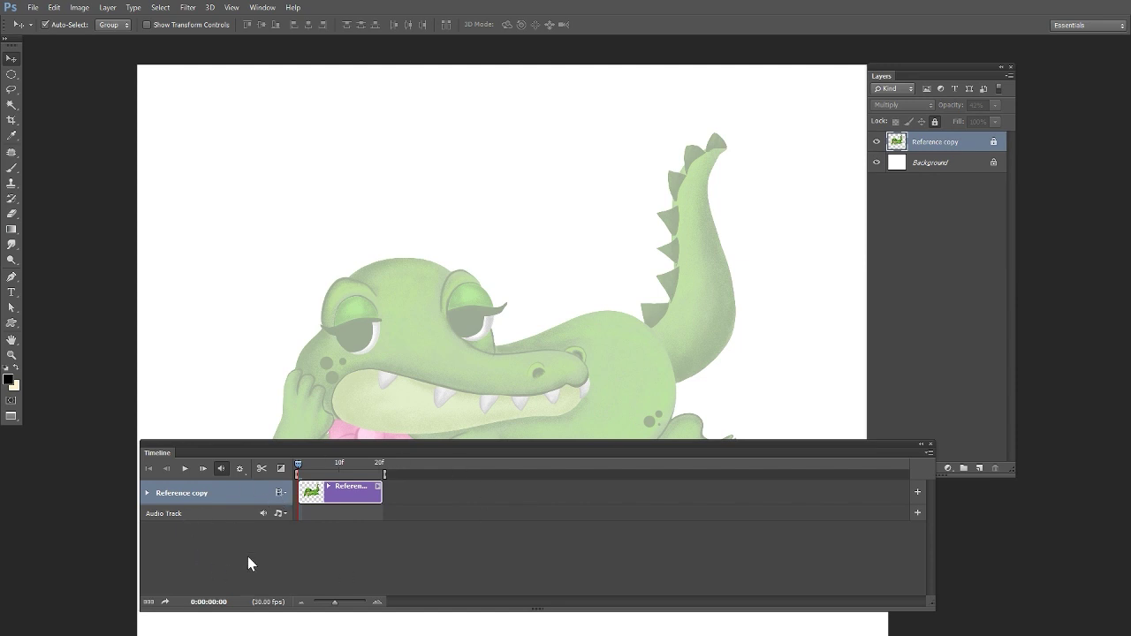
{"action": "left_click", "coordinate": [105, 8]}
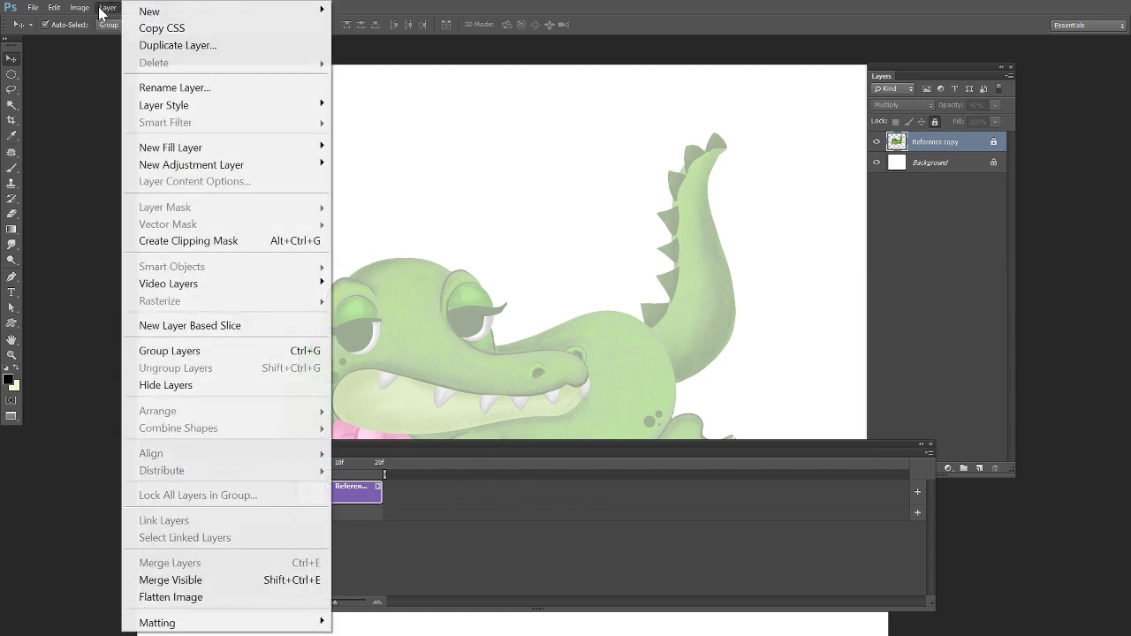
{"action": "mouse_move", "coordinate": [170, 283]}
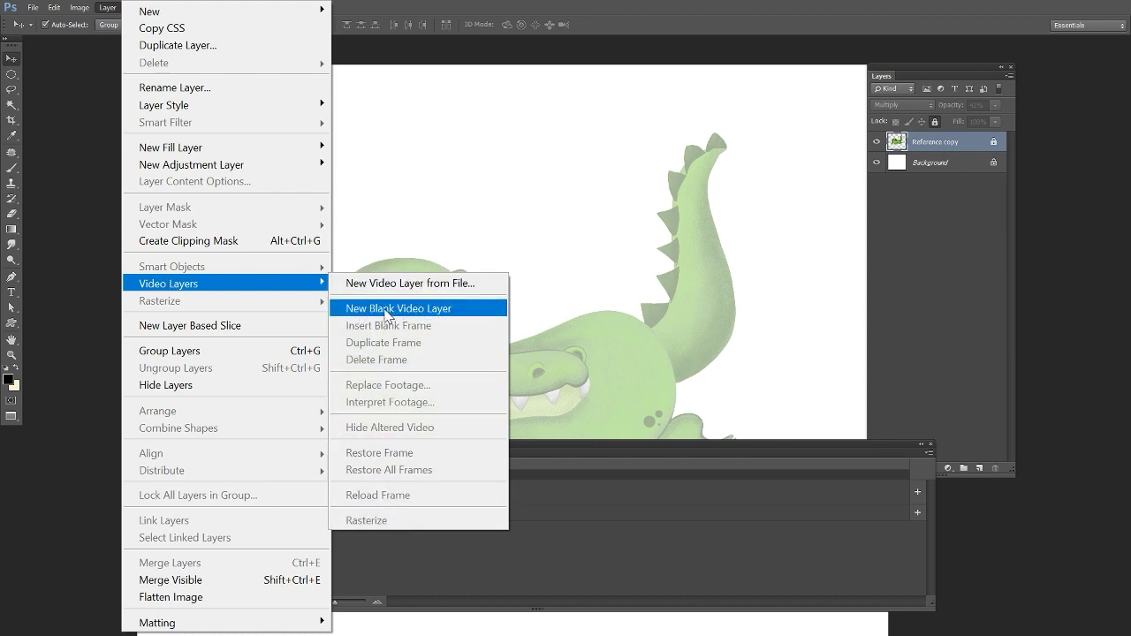
{"action": "left_click", "coordinate": [426, 311]}
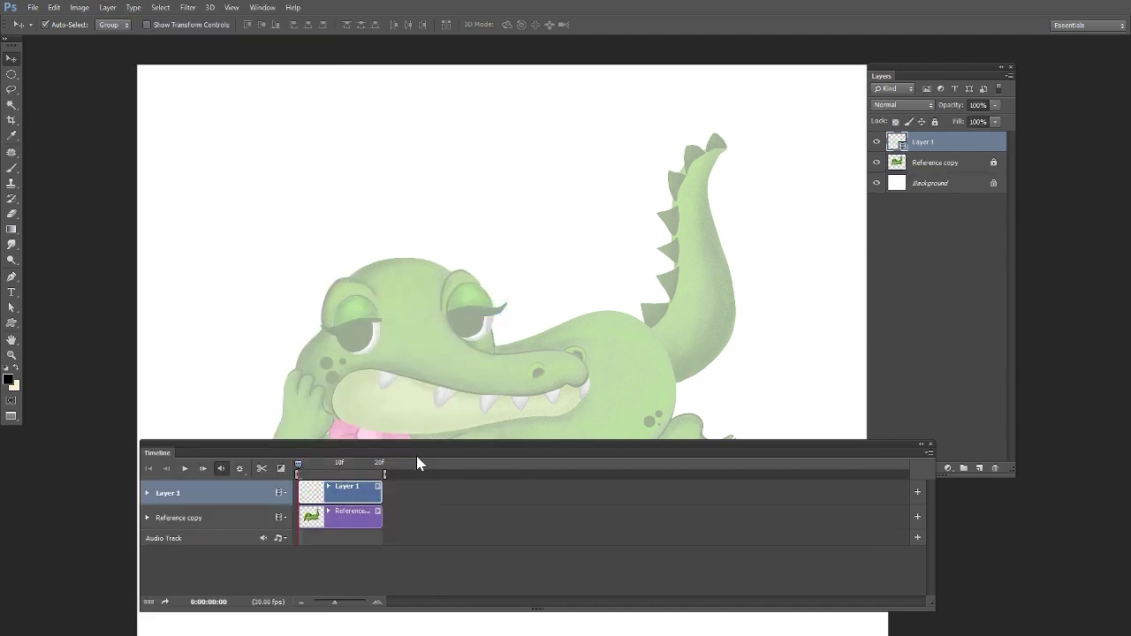
{"action": "left_click_drag", "start_coordinate": [380, 450], "coordinate": [348, 467]}
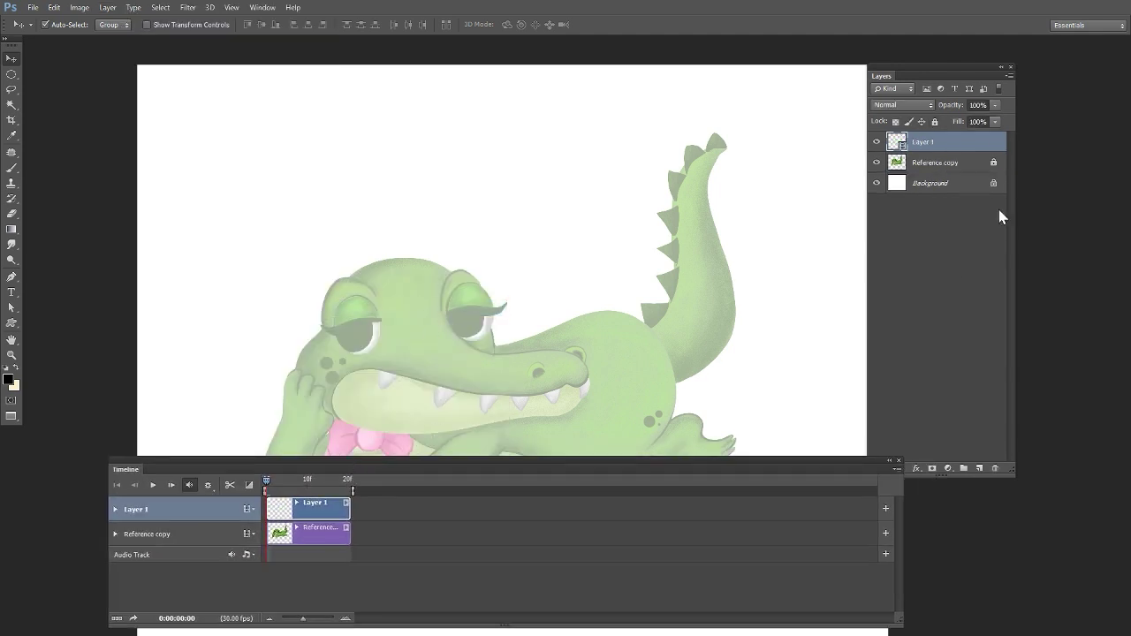
Step: Rename the new video layer "Animation layer" and move the timeline lower to uncover more of the canvas
{"action": "double_click", "coordinate": [923, 144]}
{"action": "type", "text": "V"}
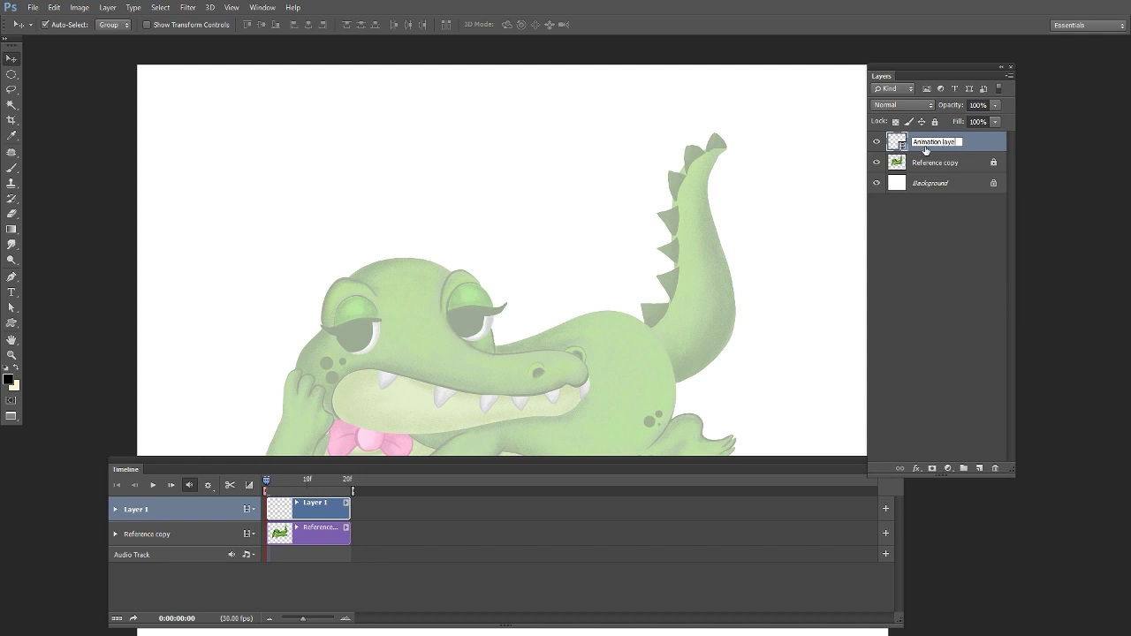
{"action": "key", "text": "Return"}
{"action": "left_click_drag", "start_coordinate": [414, 466], "coordinate": [387, 479]}
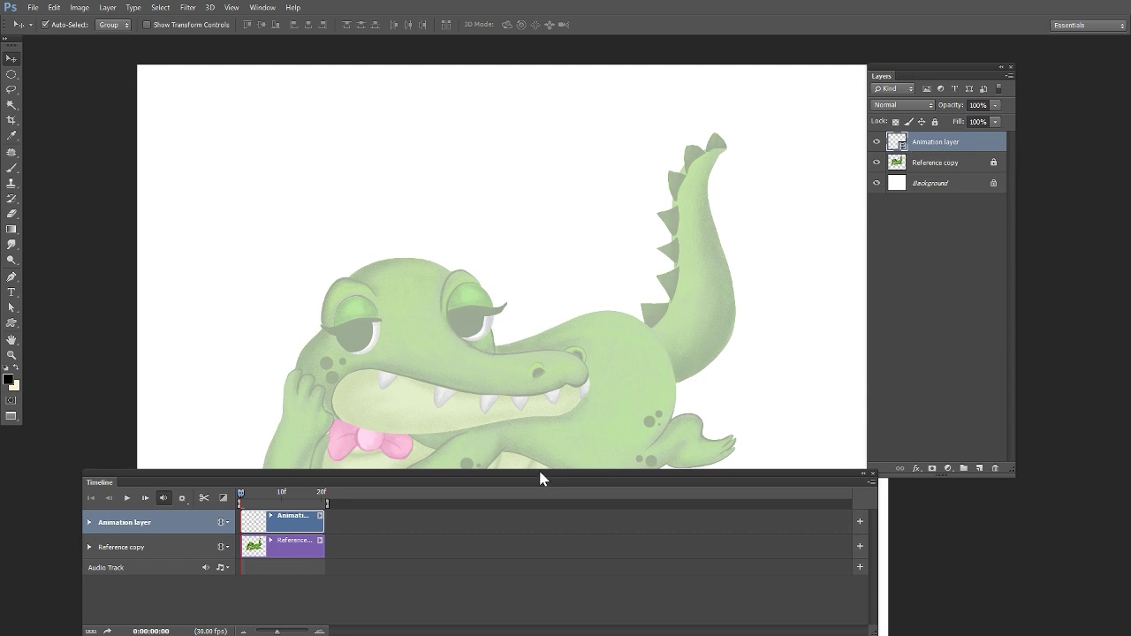
{"action": "left_click_drag", "start_coordinate": [541, 475], "coordinate": [512, 490]}
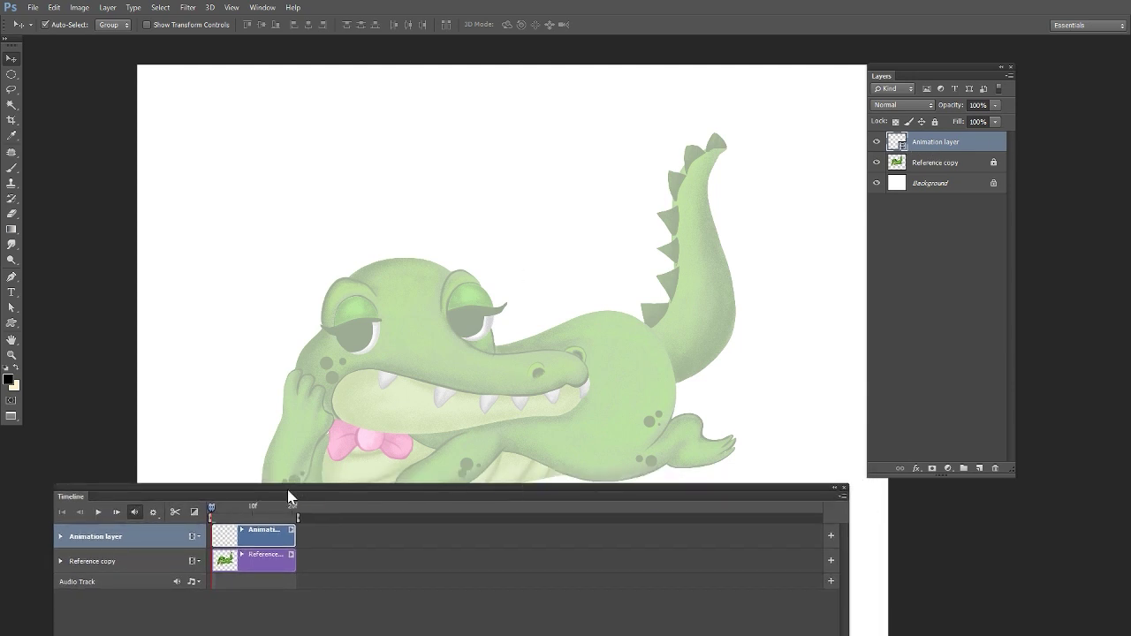
Step: Step forward through several timeline frames and back to the first frame to check frame navigation
{"action": "key", "text": "Right"}
{"action": "key", "text": "Right"}
{"action": "key", "text": "Right"}
{"action": "key", "text": "Right"}
{"action": "key", "text": "Right"}
{"action": "key", "text": "Right"}
{"action": "key", "text": "Right"}
{"action": "key", "text": "Left"}
{"action": "key", "text": "Left"}
{"action": "key", "text": "Left"}
{"action": "key", "text": "Left"}
{"action": "key", "text": "Left"}
{"action": "key", "text": "Left"}
{"action": "key", "text": "Left"}
Step: Enable onion skins for the timeline
{"action": "left_click", "coordinate": [843, 496]}
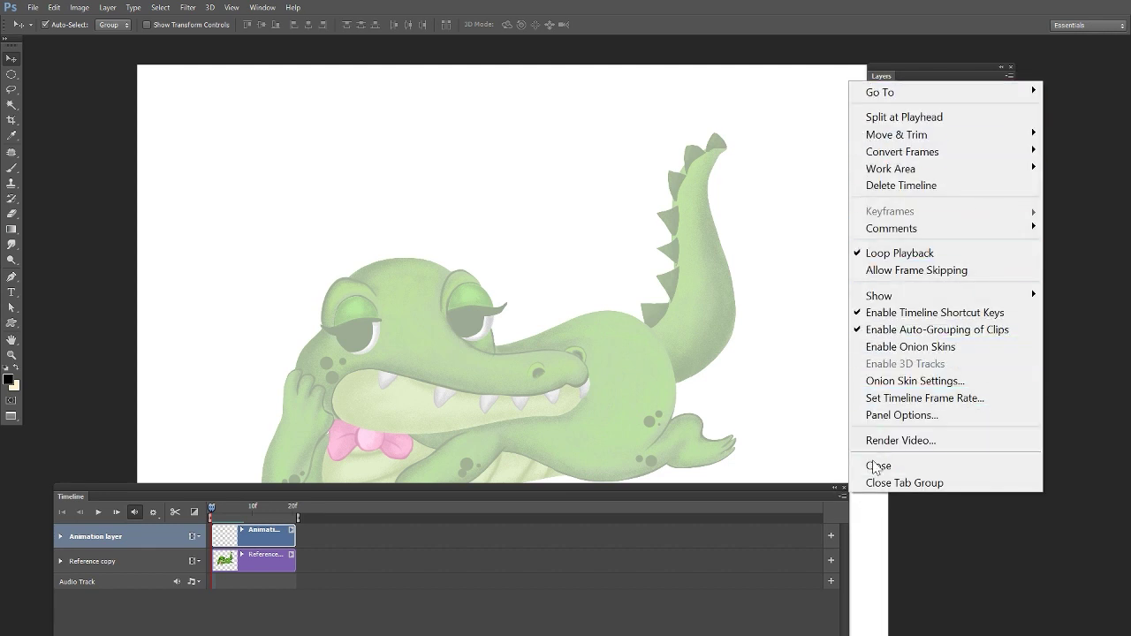
{"action": "left_click", "coordinate": [844, 500]}
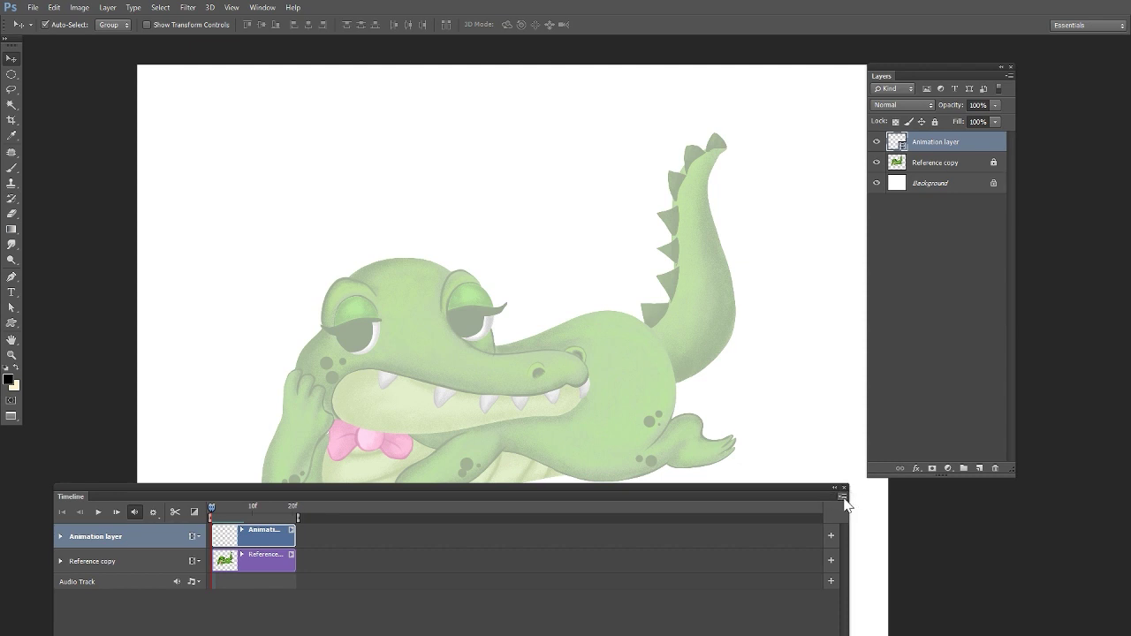
{"action": "left_click", "coordinate": [844, 498]}
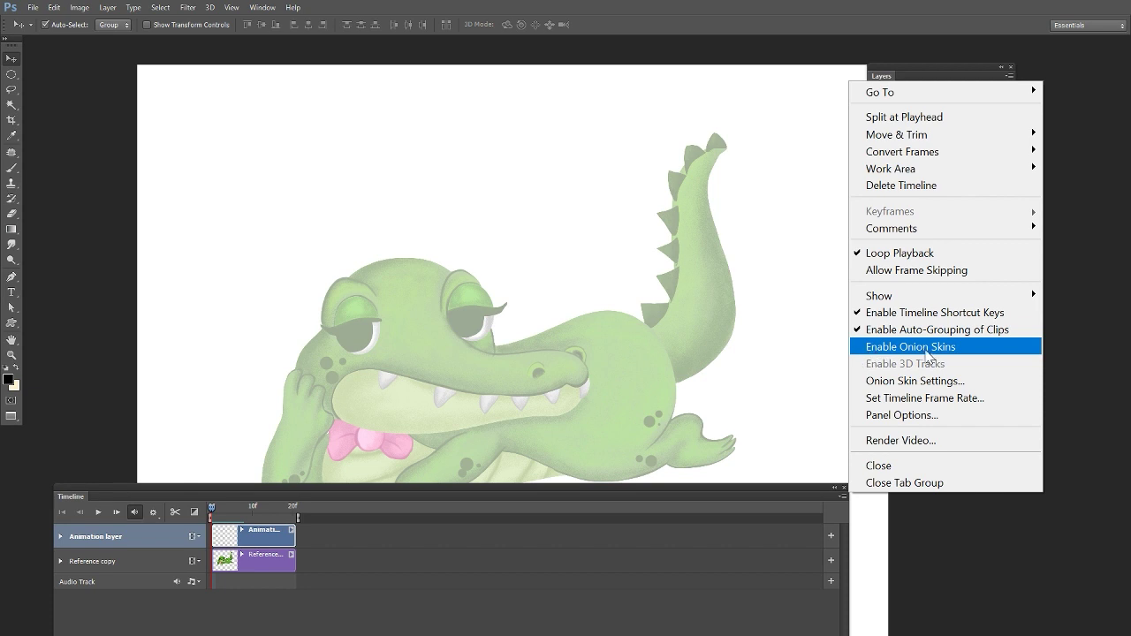
{"action": "left_click", "coordinate": [926, 352]}
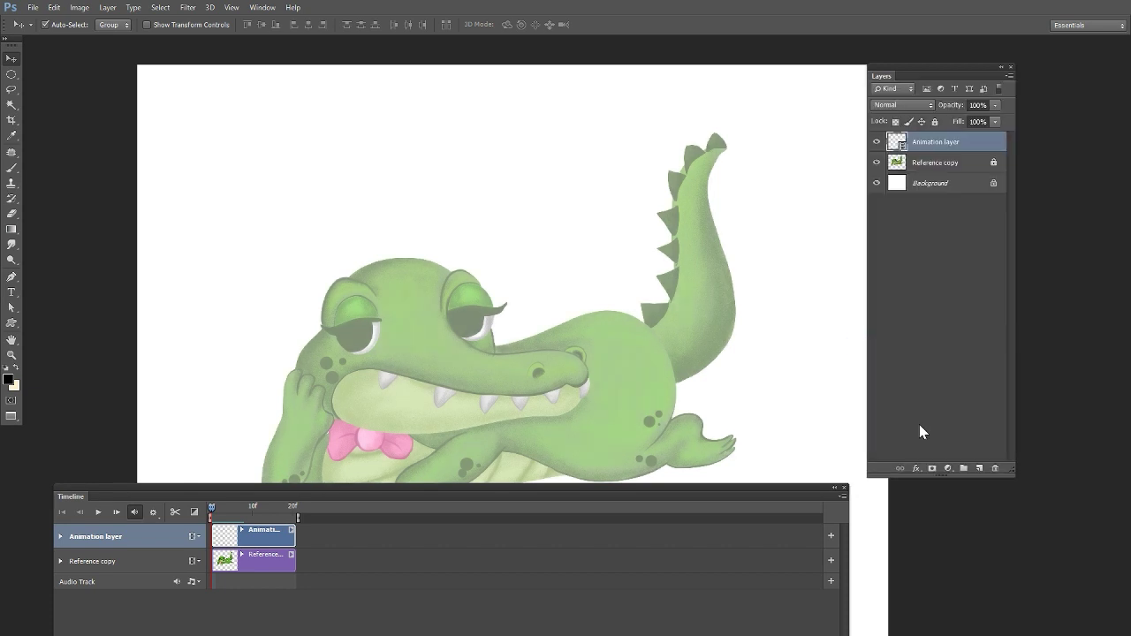
Step: Set the timeline frame rate to 12 fps and briefly play the animation
{"action": "left_click", "coordinate": [843, 497]}
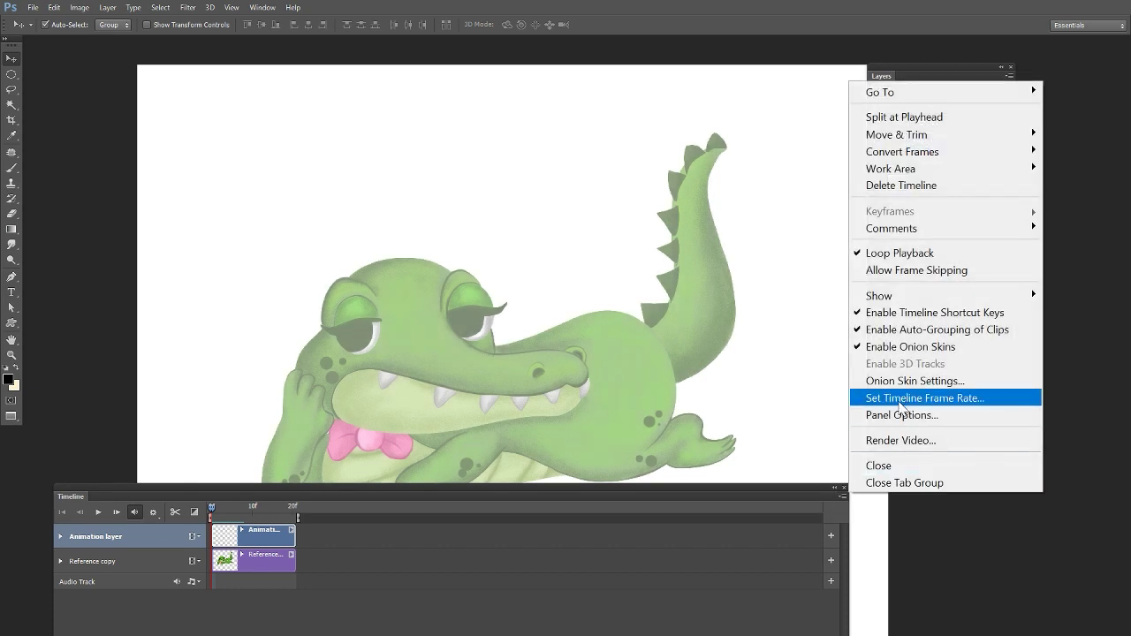
{"action": "left_click", "coordinate": [931, 398]}
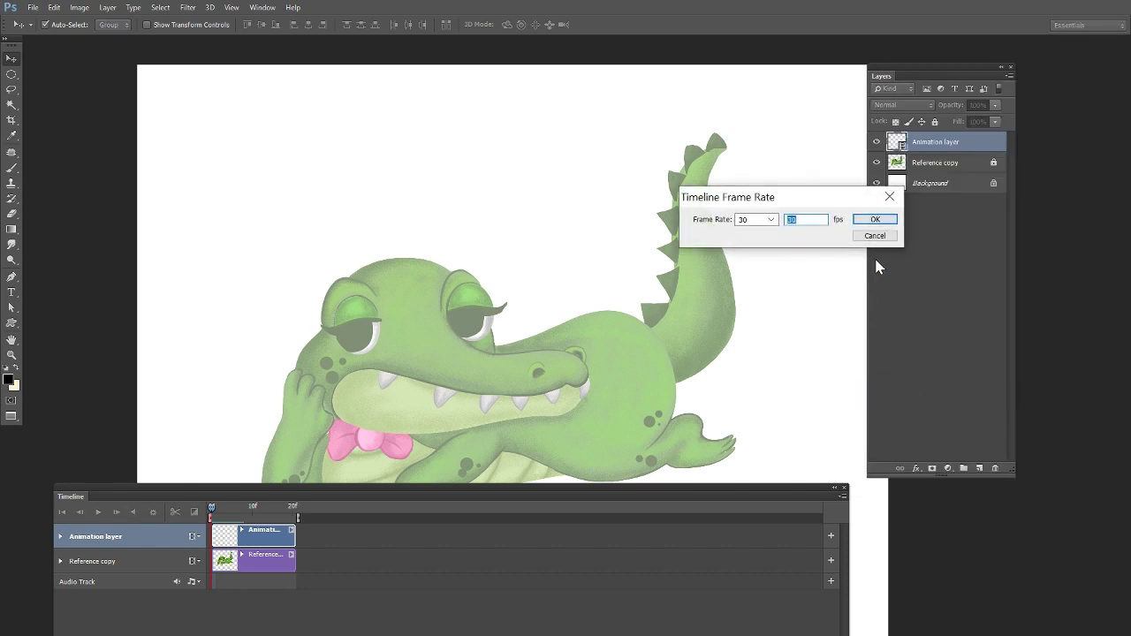
{"action": "left_click", "coordinate": [747, 220]}
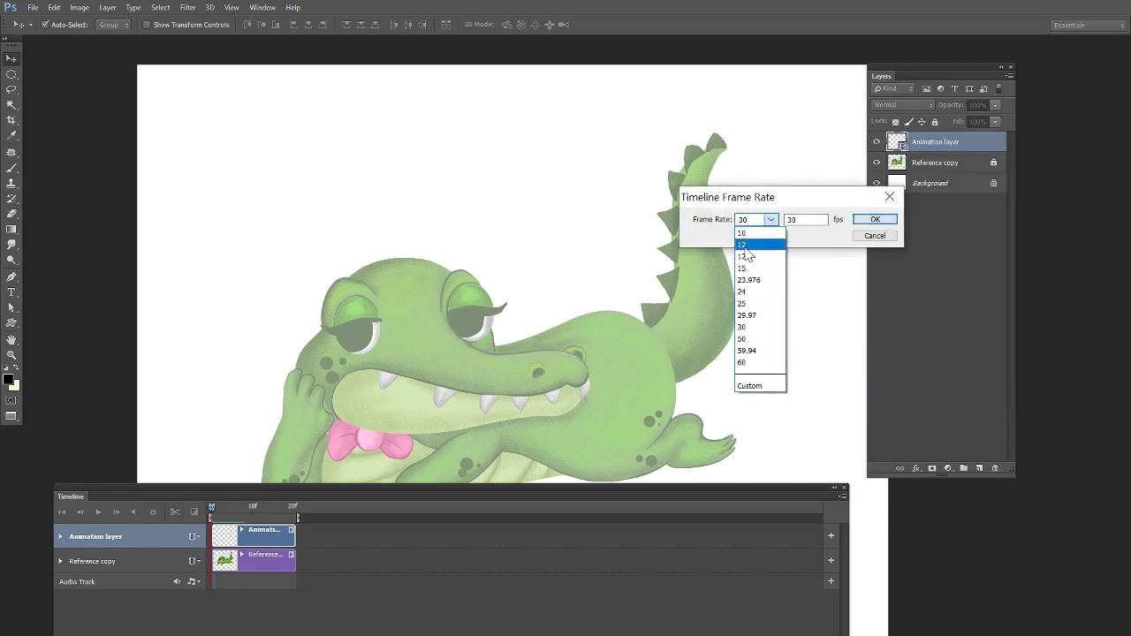
{"action": "left_click", "coordinate": [745, 245]}
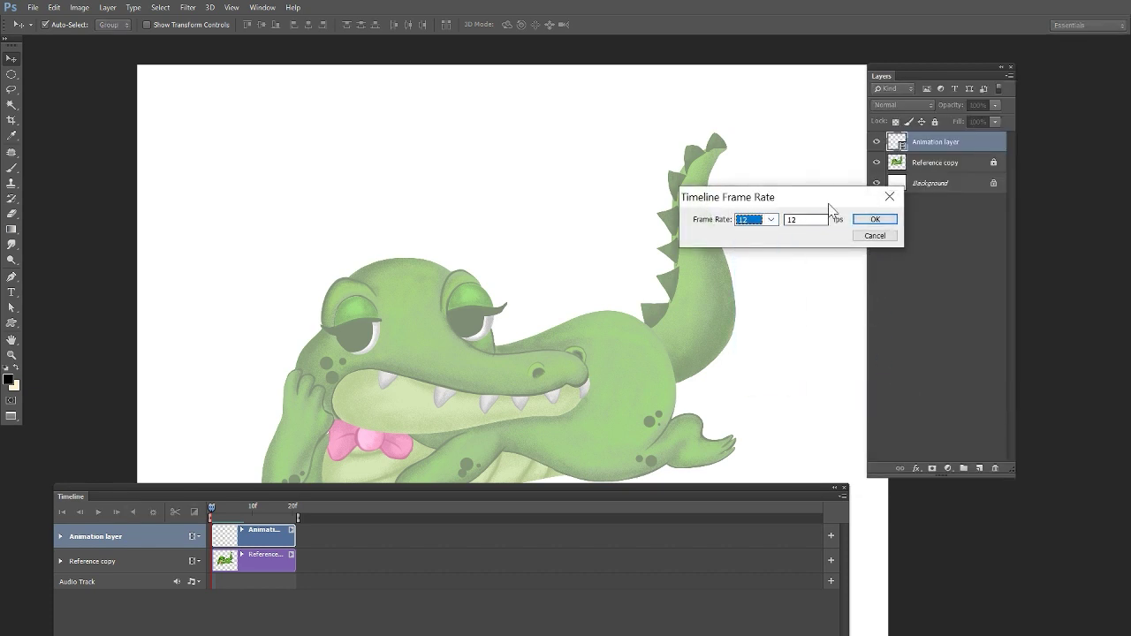
{"action": "left_click", "coordinate": [875, 220]}
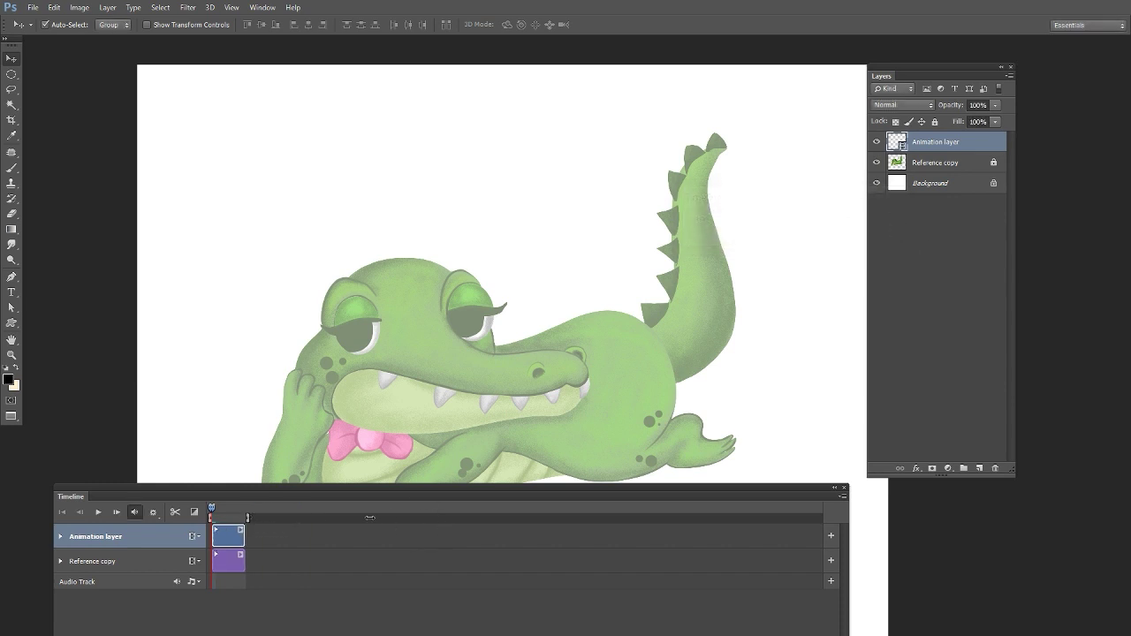
{"action": "key", "text": "space"}
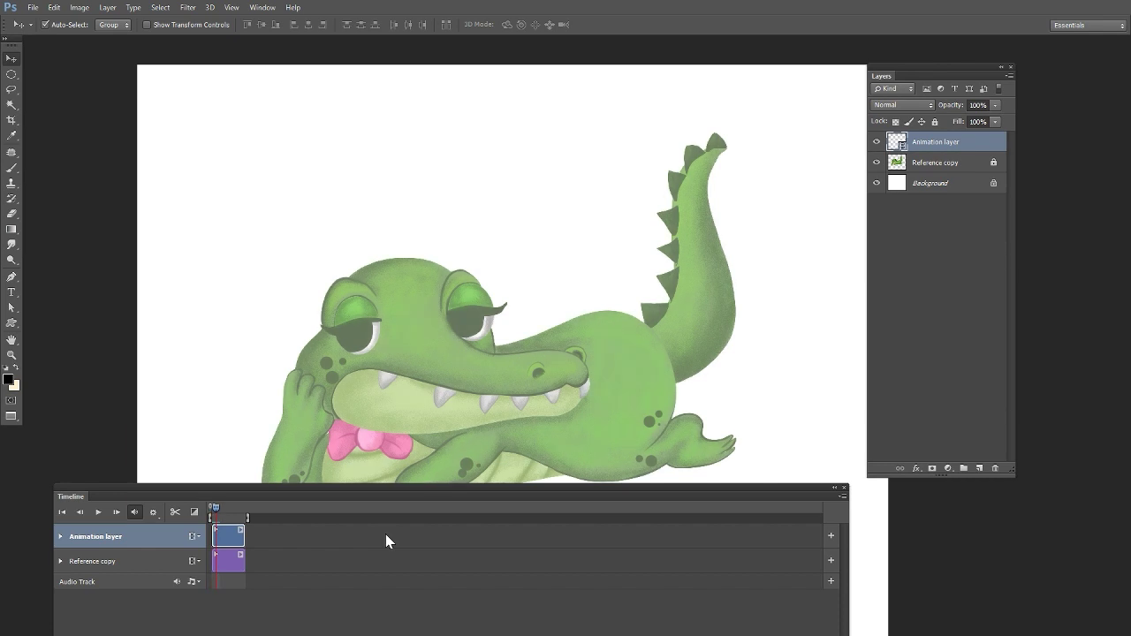
{"action": "key", "text": "space"}
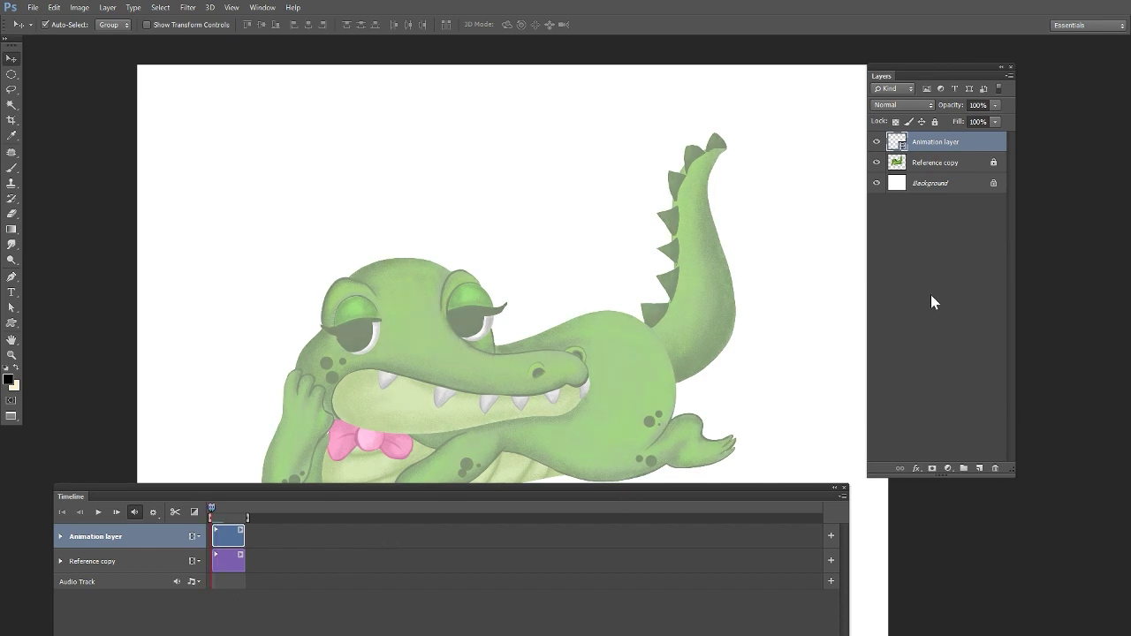
Step: Try to adjust the end of the Reference copy clip and move the timeline below the whole crocodile
{"action": "left_click", "coordinate": [934, 162]}
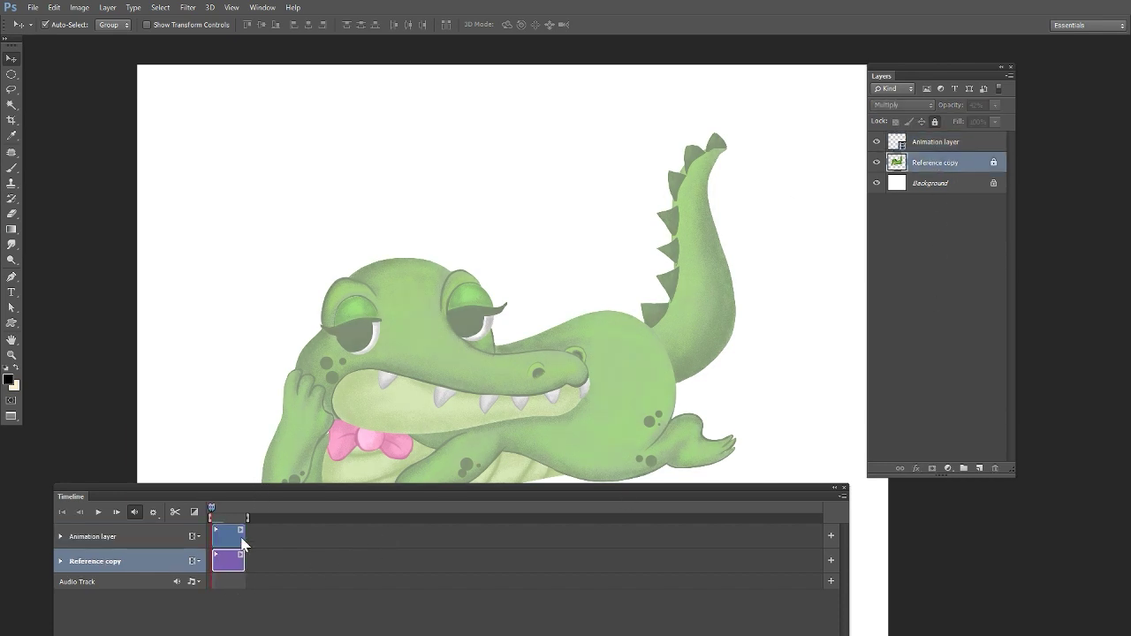
{"action": "mouse_move", "coordinate": [241, 562]}
{"action": "left_mouse_down"}
{"action": "mouse_move", "coordinate": [217, 560]}
{"action": "mouse_move", "coordinate": [246, 561]}
{"action": "left_mouse_up"}
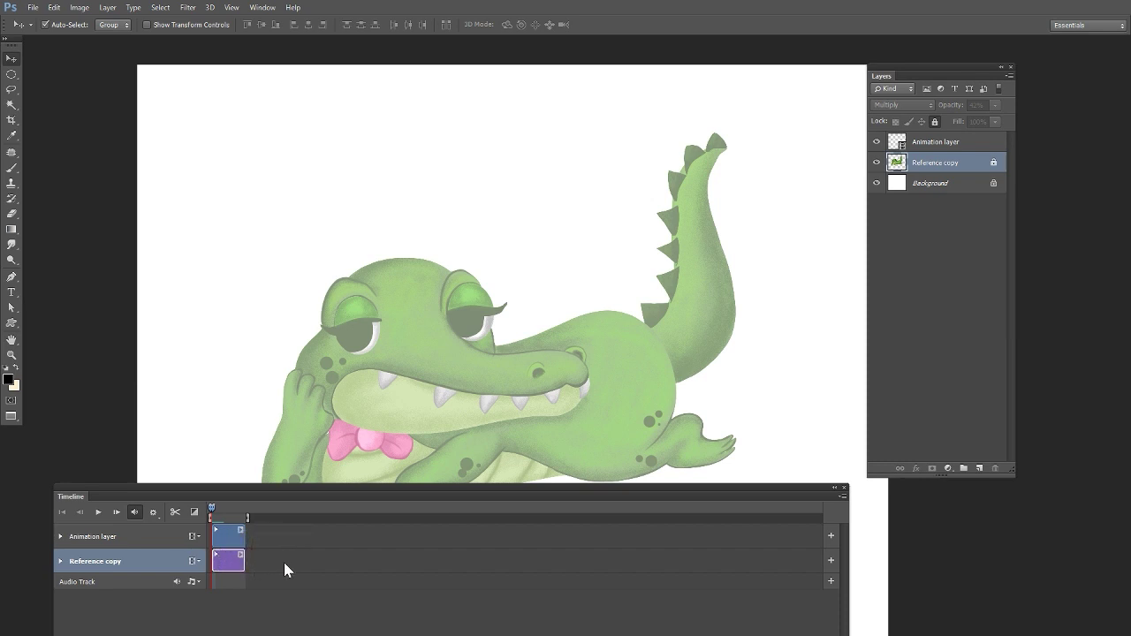
{"action": "left_click", "coordinate": [453, 376]}
{"action": "left_click_drag", "start_coordinate": [436, 493], "coordinate": [495, 555]}
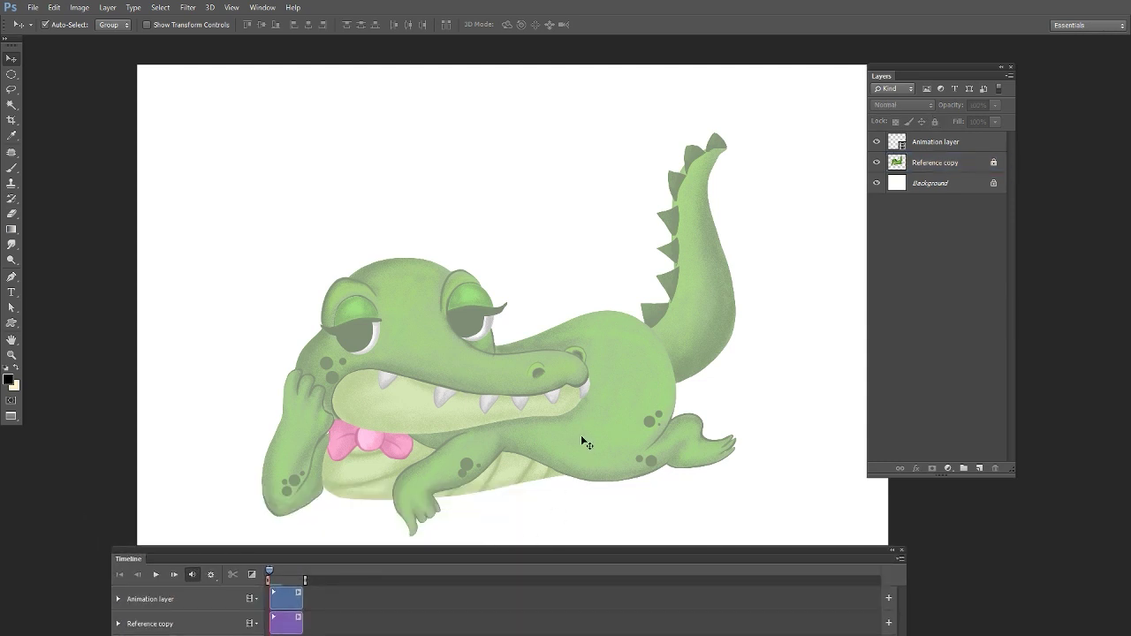
Step: Prepare the Brush tool on the Animation layer with a dark red foreground color, RGB 89, 42, 42
{"action": "left_click", "coordinate": [945, 142]}
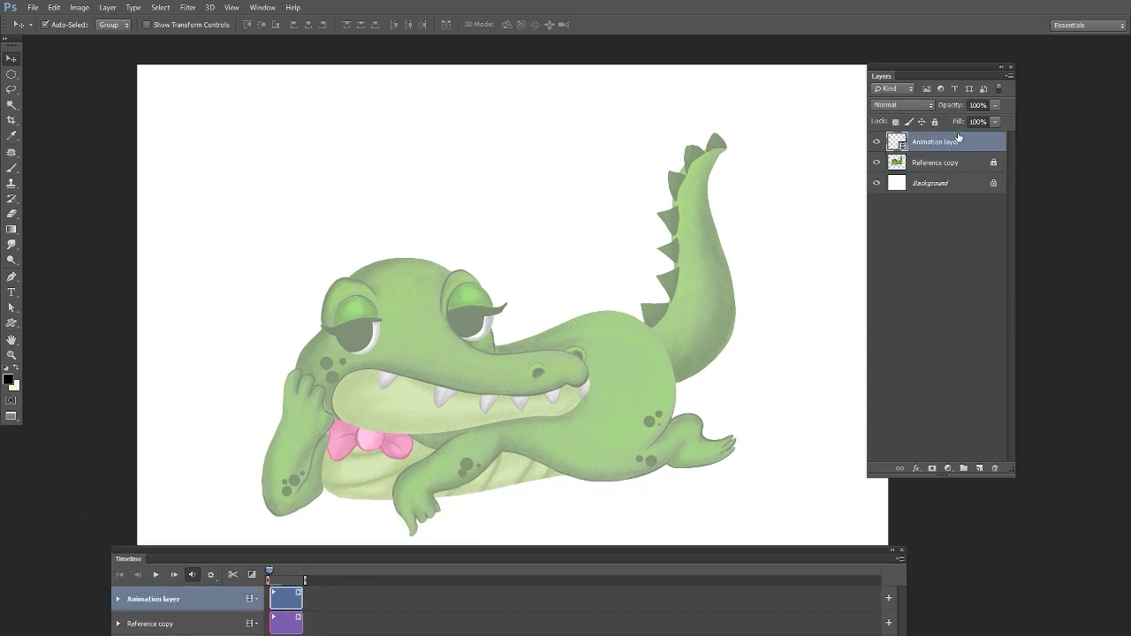
{"action": "left_click", "coordinate": [12, 167]}
{"action": "left_click", "coordinate": [58, 25]}
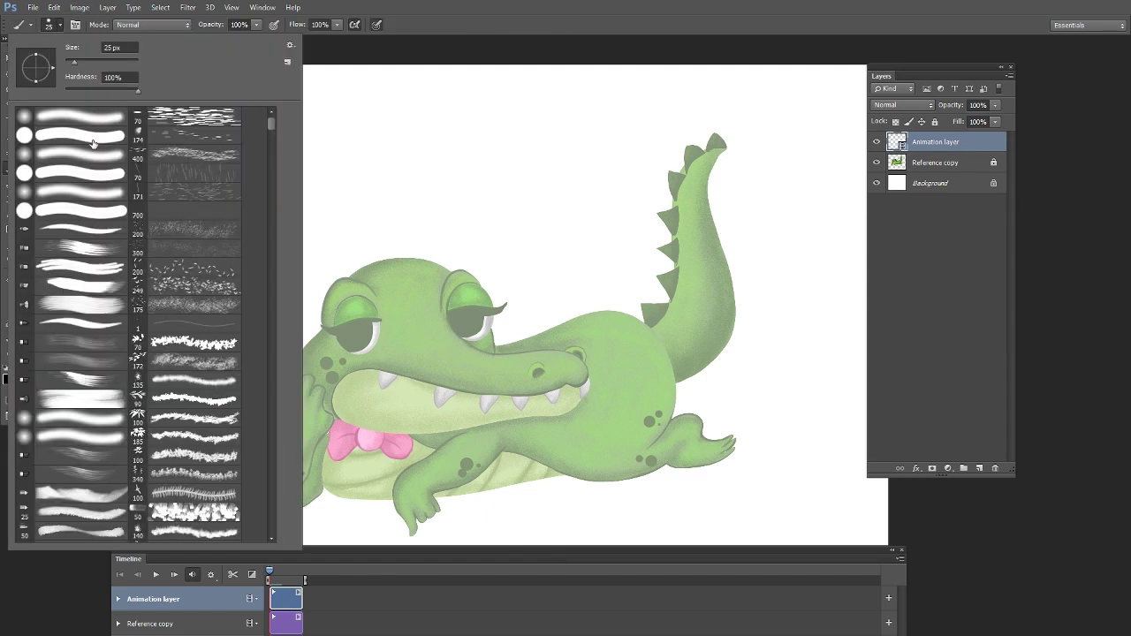
{"action": "left_click", "coordinate": [368, 26]}
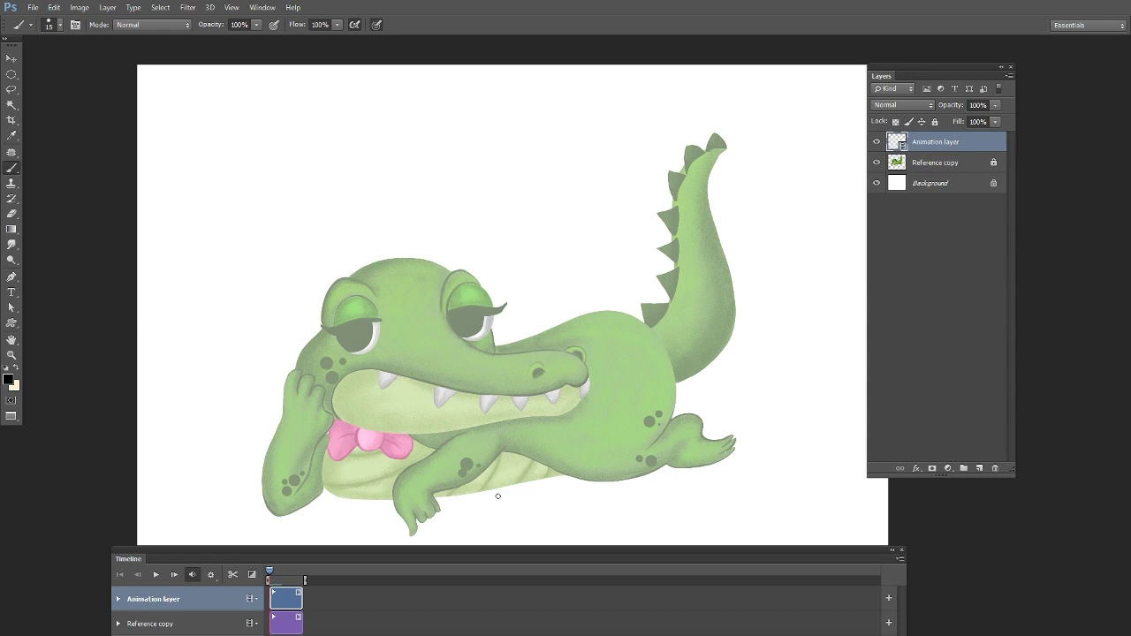
{"action": "left_click", "coordinate": [7, 381]}
{"action": "left_click", "coordinate": [836, 303]}
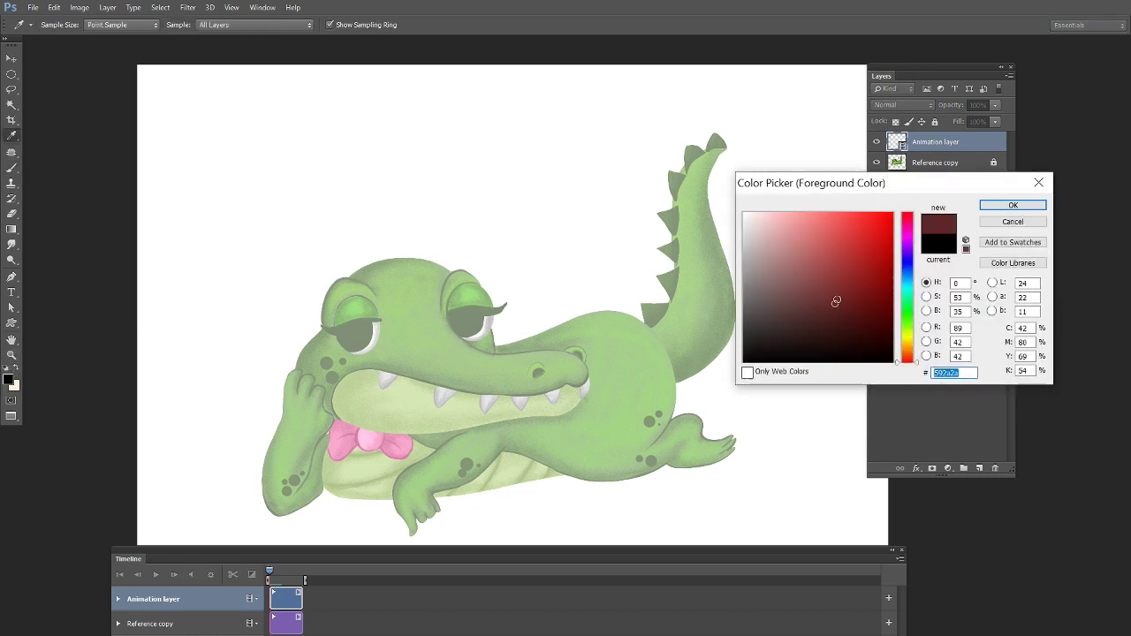
{"action": "left_click", "coordinate": [1013, 205]}
Step: Trace both brow ridges and the top of the crocodile's head on the Animation layer
{"action": "key", "text": "ctrl+plus"}
{"action": "left_click_drag", "start_coordinate": [321, 275], "coordinate": [291, 226]}
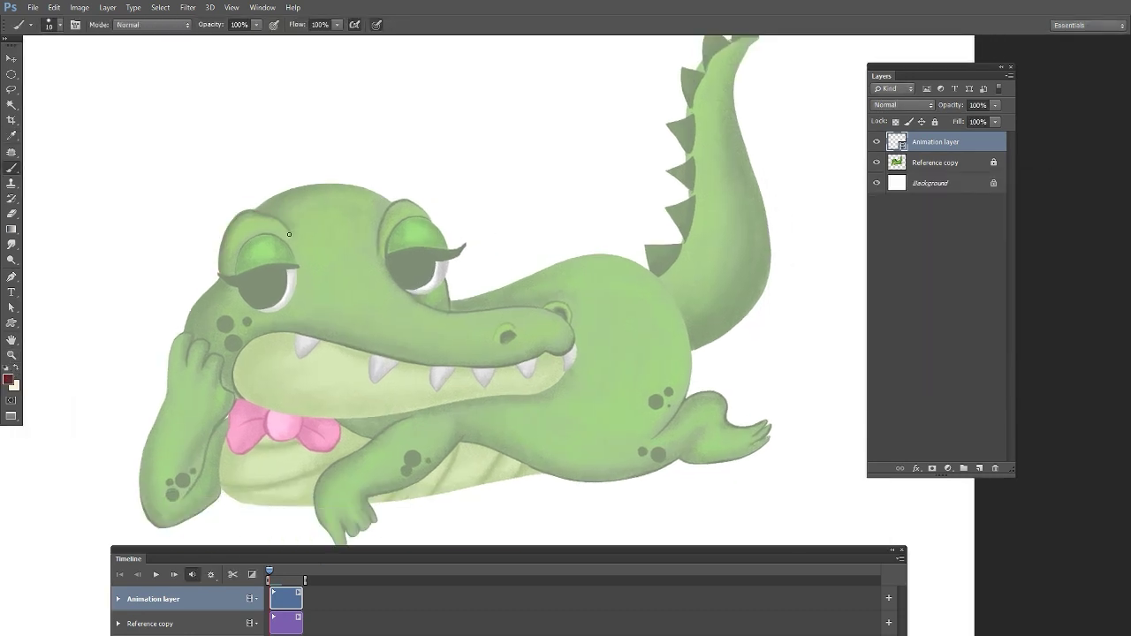
{"action": "left_click_drag", "start_coordinate": [219, 274], "coordinate": [292, 235]}
{"action": "left_click_drag", "start_coordinate": [394, 203], "coordinate": [258, 209]}
{"action": "left_click_drag", "start_coordinate": [378, 255], "coordinate": [430, 219]}
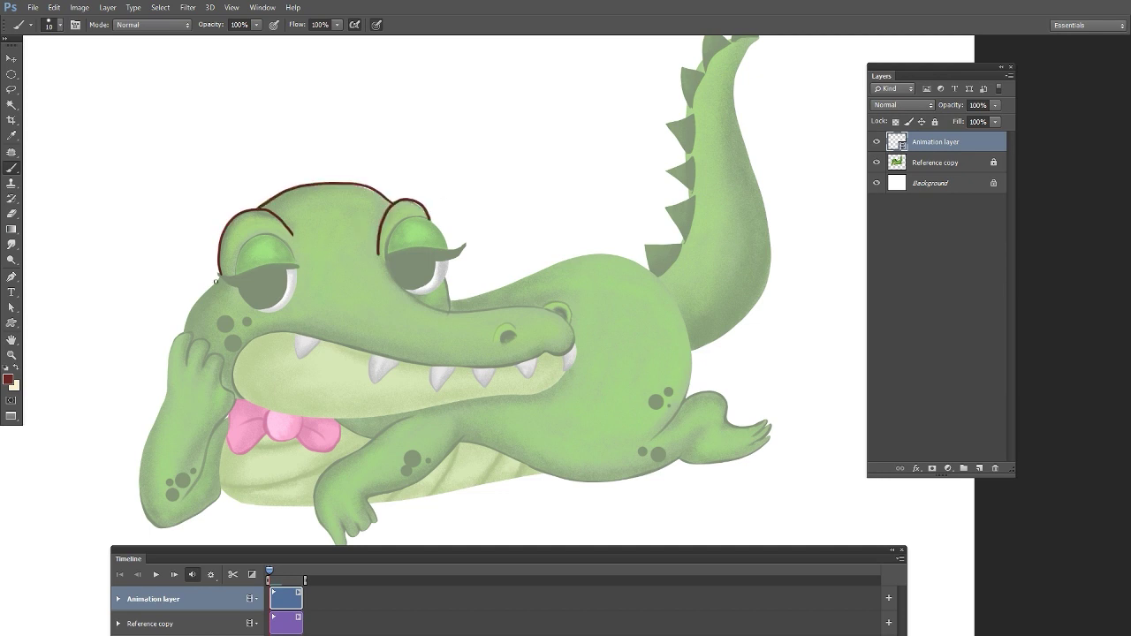
Step: Trace the cheek, the fingers and the raised arm that supports the crocodile's head
{"action": "left_click_drag", "start_coordinate": [216, 278], "coordinate": [184, 334]}
{"action": "left_click_drag", "start_coordinate": [236, 235], "coordinate": [235, 189]}
{"action": "mouse_move", "coordinate": [172, 297]}
{"action": "left_mouse_down"}
{"action": "mouse_move", "coordinate": [157, 482]}
{"action": "mouse_move", "coordinate": [224, 442]}
{"action": "left_mouse_up"}
{"action": "mouse_move", "coordinate": [169, 312]}
{"action": "left_mouse_down"}
{"action": "mouse_move", "coordinate": [174, 296]}
{"action": "mouse_move", "coordinate": [186, 323]}
{"action": "left_mouse_up"}
{"action": "left_click_drag", "start_coordinate": [193, 301], "coordinate": [235, 352]}
{"action": "left_click_drag", "start_coordinate": [235, 354], "coordinate": [182, 453]}
Step: Trace the pink bow tie, including its center knot, both wings and the fold lines
{"action": "left_click_drag", "start_coordinate": [269, 364], "coordinate": [300, 369]}
{"action": "mouse_move", "coordinate": [267, 386]}
{"action": "left_mouse_down"}
{"action": "mouse_move", "coordinate": [228, 398]}
{"action": "mouse_move", "coordinate": [228, 369]}
{"action": "left_mouse_up"}
{"action": "mouse_move", "coordinate": [246, 353]}
{"action": "left_mouse_down"}
{"action": "mouse_move", "coordinate": [234, 354]}
{"action": "mouse_move", "coordinate": [236, 383]}
{"action": "left_mouse_up"}
{"action": "left_click_drag", "start_coordinate": [301, 379], "coordinate": [321, 391]}
{"action": "left_click_drag", "start_coordinate": [296, 389], "coordinate": [339, 380]}
Step: Trace the chest outline below the bow tie and the front arm with its hand and fingers
{"action": "left_click_drag", "start_coordinate": [227, 397], "coordinate": [284, 460]}
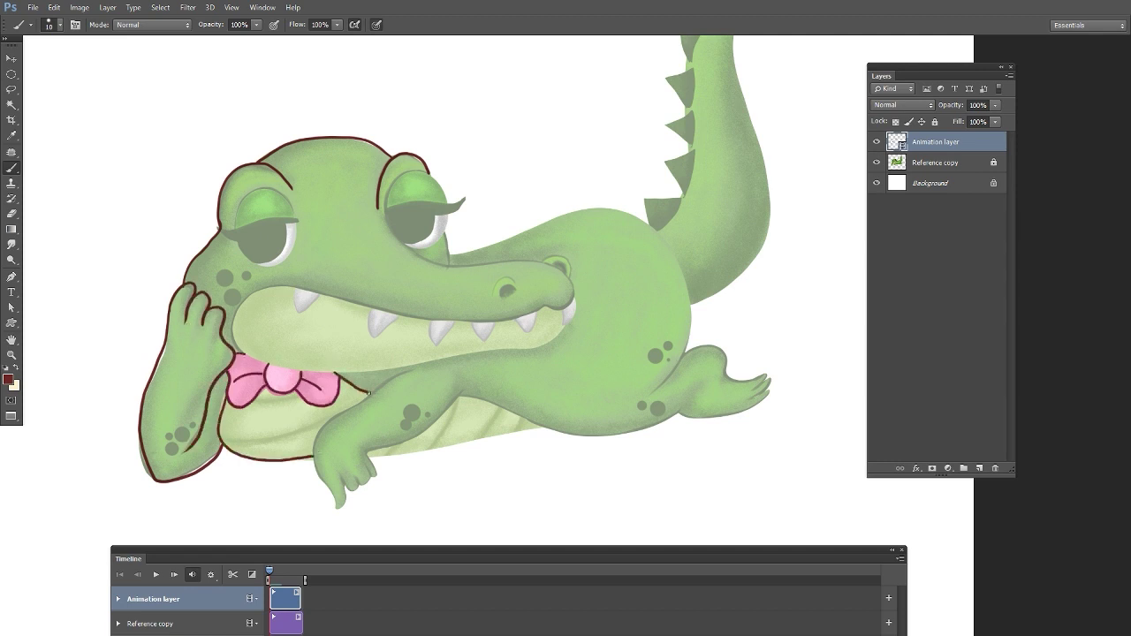
{"action": "left_click_drag", "start_coordinate": [369, 393], "coordinate": [373, 394]}
{"action": "left_click_drag", "start_coordinate": [321, 430], "coordinate": [338, 509]}
{"action": "left_click_drag", "start_coordinate": [418, 371], "coordinate": [321, 434]}
{"action": "left_click_drag", "start_coordinate": [337, 509], "coordinate": [358, 492]}
{"action": "mouse_move", "coordinate": [355, 464]}
{"action": "left_mouse_down"}
{"action": "mouse_move", "coordinate": [373, 477]}
{"action": "mouse_move", "coordinate": [374, 467]}
{"action": "left_mouse_up"}
{"action": "left_click_drag", "start_coordinate": [368, 452], "coordinate": [467, 387]}
Step: Trace the snout from the eye to its tip, redoing unsatisfactory strokes, and draw the upper mouth line
{"action": "key", "text": "ctrl+z"}
{"action": "left_click_drag", "start_coordinate": [386, 226], "coordinate": [560, 268]}
{"action": "key", "text": "ctrl+z"}
{"action": "left_click_drag", "start_coordinate": [563, 269], "coordinate": [546, 308]}
{"action": "key", "text": "ctrl+alt+z"}
{"action": "key", "text": "ctrl+alt+z"}
{"action": "mouse_move", "coordinate": [394, 231]}
{"action": "left_mouse_down"}
{"action": "mouse_move", "coordinate": [560, 268]}
{"action": "mouse_move", "coordinate": [569, 293]}
{"action": "mouse_move", "coordinate": [545, 307]}
{"action": "left_mouse_up"}
{"action": "mouse_move", "coordinate": [245, 352]}
{"action": "left_mouse_down"}
{"action": "mouse_move", "coordinate": [303, 285]}
{"action": "mouse_move", "coordinate": [548, 305]}
{"action": "left_mouse_up"}
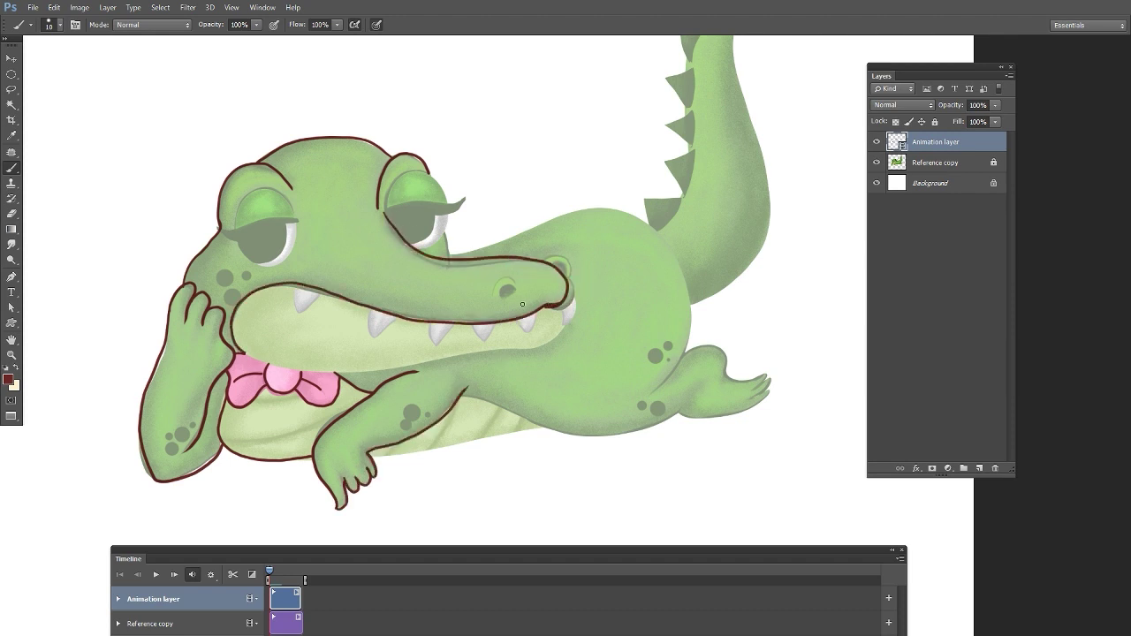
Step: Erase the snout outline from the eye to the tip with a hard round eraser, keeping the upper mouth line
{"action": "left_click", "coordinate": [12, 214]}
{"action": "left_click_drag", "start_coordinate": [388, 219], "coordinate": [421, 251]}
{"action": "left_click", "coordinate": [59, 25]}
{"action": "left_click", "coordinate": [73, 134]}
{"action": "left_click_drag", "start_coordinate": [210, 26], "coordinate": [248, 19]}
{"action": "mouse_move", "coordinate": [412, 230]}
{"action": "left_mouse_down"}
{"action": "mouse_move", "coordinate": [559, 254]}
{"action": "mouse_move", "coordinate": [567, 318]}
{"action": "mouse_move", "coordinate": [399, 236]}
{"action": "mouse_move", "coordinate": [564, 273]}
{"action": "left_mouse_up"}
{"action": "key", "text": "b"}
{"action": "key", "text": "ctrl+z"}
{"action": "key", "text": "ctrl+z"}
Step: Redraw the snout outline, add the face edge behind the far eye, and trace both nostrils
{"action": "key", "text": "ctrl+plus"}
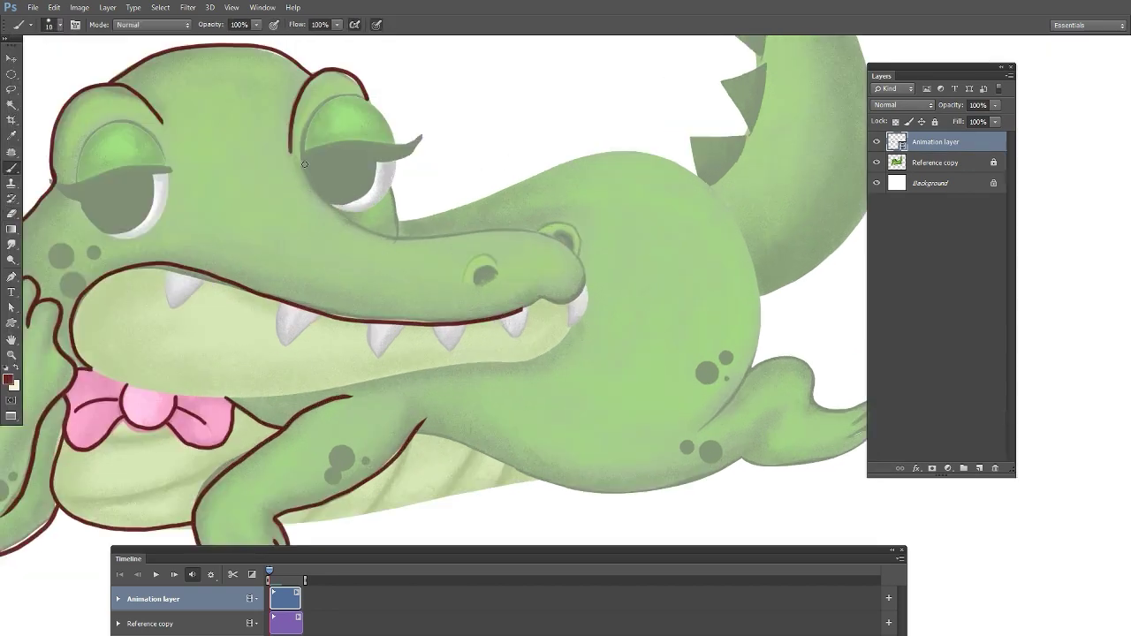
{"action": "mouse_move", "coordinate": [304, 163]}
{"action": "left_mouse_down"}
{"action": "mouse_move", "coordinate": [545, 292]}
{"action": "mouse_move", "coordinate": [584, 396]}
{"action": "left_mouse_up"}
{"action": "left_click_drag", "start_coordinate": [437, 283], "coordinate": [445, 334]}
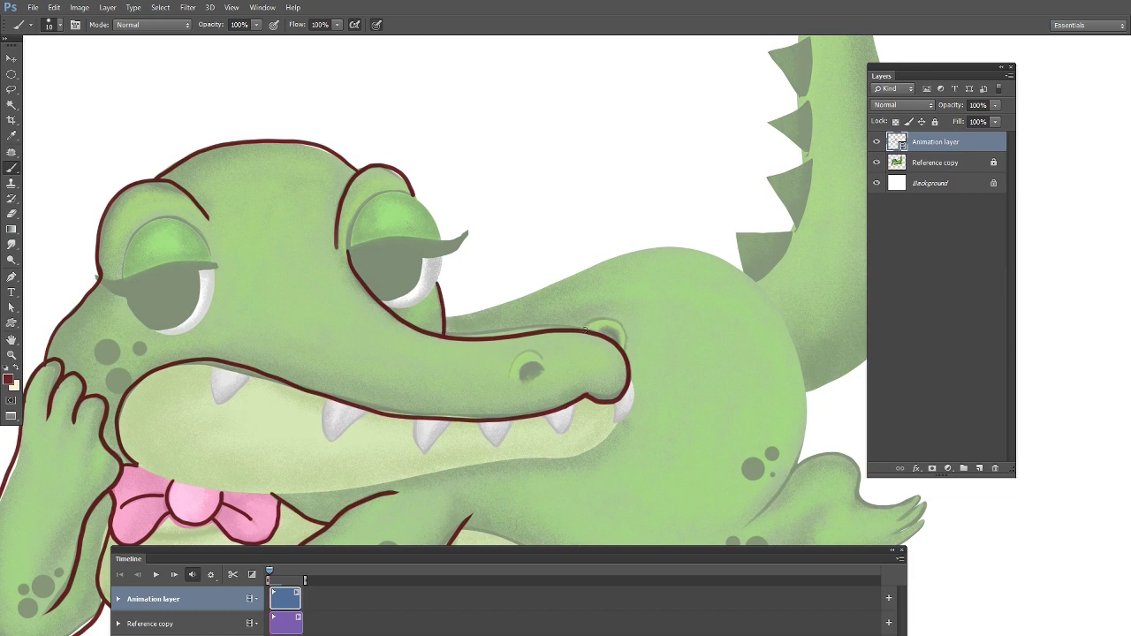
{"action": "left_click_drag", "start_coordinate": [583, 331], "coordinate": [623, 348]}
{"action": "mouse_move", "coordinate": [618, 344]}
{"action": "left_mouse_down"}
{"action": "mouse_move", "coordinate": [599, 327]}
{"action": "mouse_move", "coordinate": [594, 336]}
{"action": "left_mouse_up"}
{"action": "left_click_drag", "start_coordinate": [543, 359], "coordinate": [510, 382]}
{"action": "mouse_move", "coordinate": [521, 380]}
{"action": "left_mouse_down"}
{"action": "mouse_move", "coordinate": [536, 363]}
{"action": "mouse_move", "coordinate": [545, 371]}
{"action": "left_mouse_up"}
{"action": "left_click_drag", "start_coordinate": [745, 448], "coordinate": [583, 400]}
{"action": "mouse_move", "coordinate": [301, 267]}
{"action": "left_mouse_down"}
{"action": "mouse_move", "coordinate": [585, 478]}
{"action": "mouse_move", "coordinate": [449, 217]}
{"action": "mouse_move", "coordinate": [557, 203]}
{"action": "mouse_move", "coordinate": [587, 486]}
{"action": "left_mouse_up"}
{"action": "key", "text": "ctrl+z"}
{"action": "key", "text": "ctrl+z"}
{"action": "key", "text": "ctrl+z"}
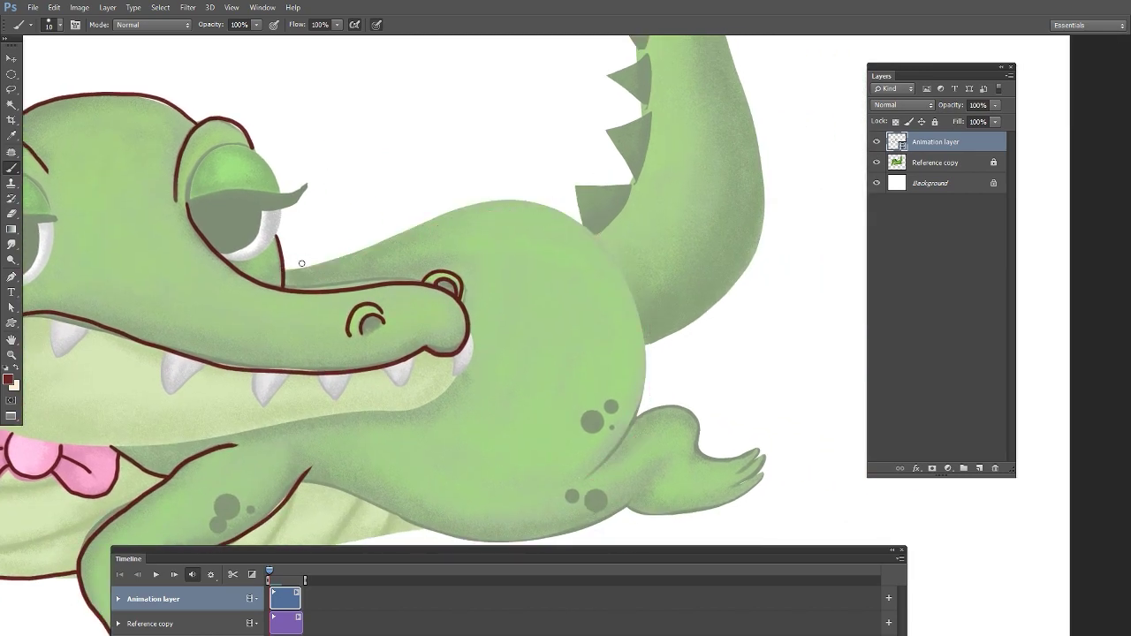
{"action": "key", "text": "ctrl+z"}
Step: Trace the body outline from behind the head over the back and hip, and along the underside
{"action": "mouse_move", "coordinate": [285, 270]}
{"action": "left_mouse_down"}
{"action": "mouse_move", "coordinate": [640, 399]}
{"action": "mouse_move", "coordinate": [573, 489]}
{"action": "left_mouse_up"}
{"action": "left_click_drag", "start_coordinate": [494, 540], "coordinate": [454, 459]}
{"action": "left_click_drag", "start_coordinate": [265, 364], "coordinate": [588, 397]}
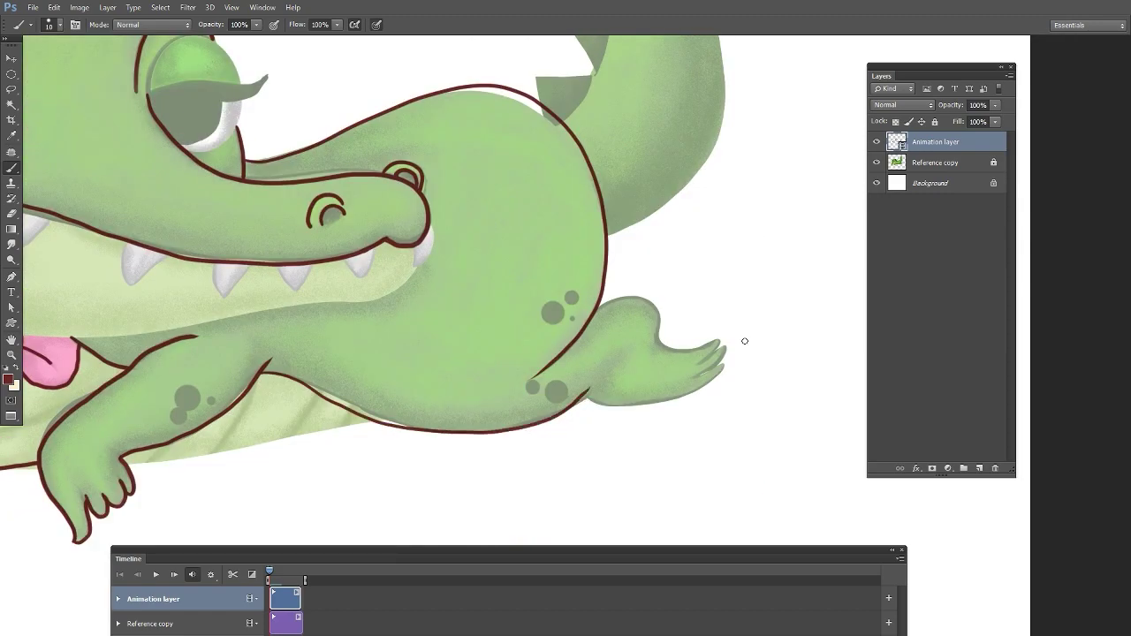
Step: Trace the hind leg and its foot with the toes, redoing the upper leg stroke
{"action": "mouse_move", "coordinate": [719, 342]}
{"action": "left_mouse_down"}
{"action": "mouse_move", "coordinate": [629, 298]}
{"action": "mouse_move", "coordinate": [594, 317]}
{"action": "left_mouse_up"}
{"action": "key", "text": "ctrl+z"}
{"action": "left_click_drag", "start_coordinate": [594, 316], "coordinate": [722, 340]}
{"action": "left_click_drag", "start_coordinate": [721, 345], "coordinate": [688, 368]}
{"action": "mouse_move", "coordinate": [726, 348]}
{"action": "left_mouse_down"}
{"action": "mouse_move", "coordinate": [690, 384]}
{"action": "mouse_move", "coordinate": [580, 397]}
{"action": "mouse_move", "coordinate": [659, 492]}
{"action": "left_mouse_up"}
Step: Trace the lower jaw from the back of the mouth to the tooth near the snout tip
{"action": "mouse_move", "coordinate": [464, 352]}
{"action": "left_mouse_down"}
{"action": "mouse_move", "coordinate": [816, 425]}
{"action": "mouse_move", "coordinate": [838, 231]}
{"action": "left_mouse_up"}
{"action": "mouse_move", "coordinate": [248, 313]}
{"action": "left_mouse_down"}
{"action": "mouse_move", "coordinate": [262, 323]}
{"action": "mouse_move", "coordinate": [725, 276]}
{"action": "left_mouse_up"}
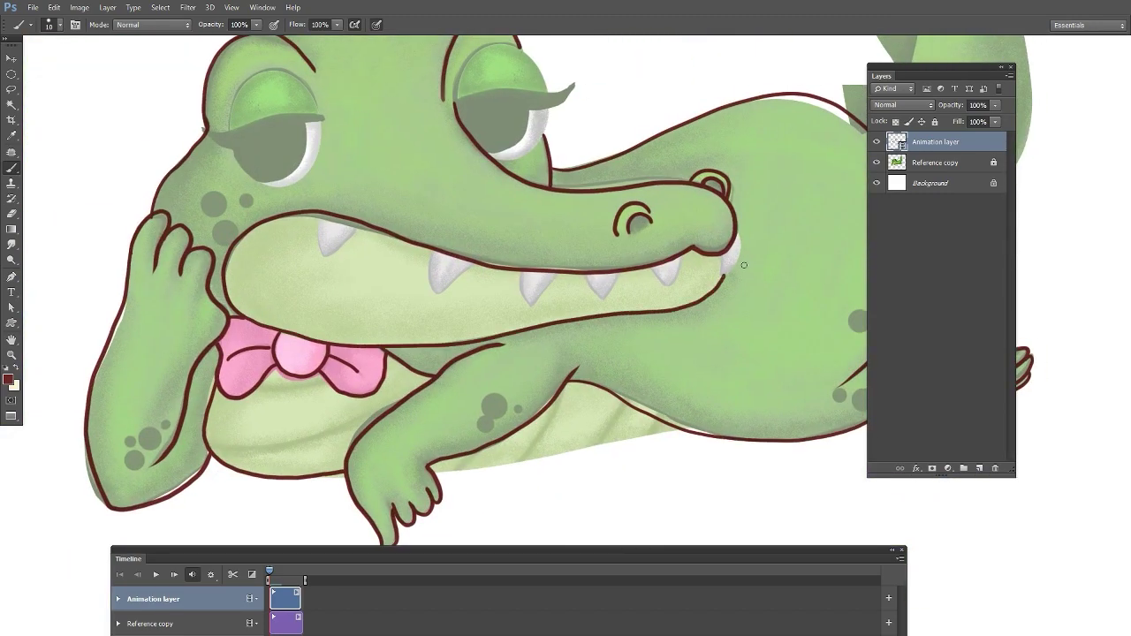
Step: Trace the crocodile's teeth along the mouth up to the snout tip, redoing the stroke over the middle teeth
{"action": "left_click_drag", "start_coordinate": [320, 214], "coordinate": [361, 223]}
{"action": "left_click_drag", "start_coordinate": [429, 252], "coordinate": [620, 273]}
{"action": "key", "text": "ctrl+z"}
{"action": "left_click_drag", "start_coordinate": [652, 268], "coordinate": [738, 231]}
Step: Trace the belly's lower edge from the front hand to the hip and draw the crease lines across the belly
{"action": "left_click_drag", "start_coordinate": [732, 383], "coordinate": [672, 497]}
{"action": "left_click_drag", "start_coordinate": [783, 495], "coordinate": [751, 366]}
{"action": "left_click_drag", "start_coordinate": [338, 454], "coordinate": [590, 415]}
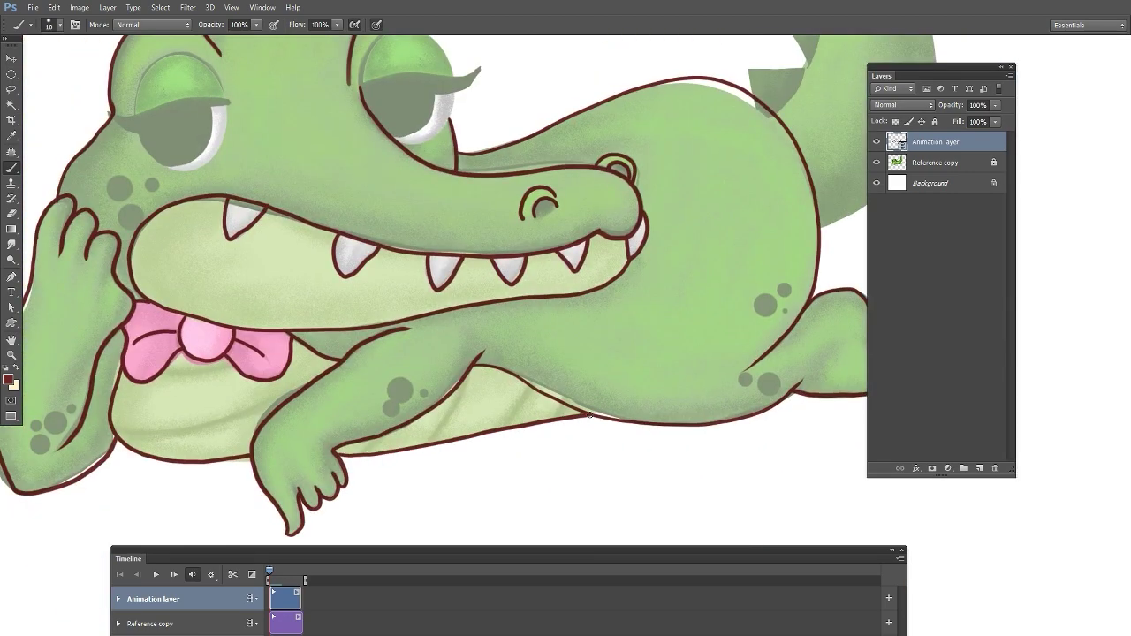
{"action": "left_click_drag", "start_coordinate": [112, 433], "coordinate": [272, 404]}
{"action": "left_click_drag", "start_coordinate": [155, 373], "coordinate": [231, 366]}
{"action": "left_click_drag", "start_coordinate": [358, 455], "coordinate": [476, 367]}
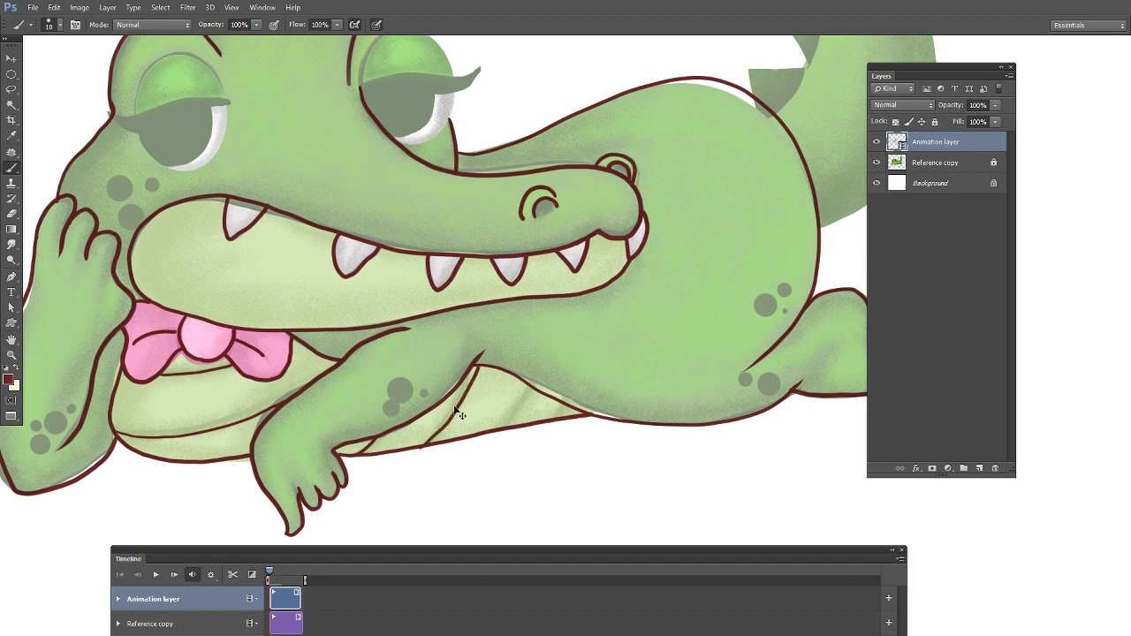
{"action": "key", "text": "ctrl+z"}
{"action": "left_click_drag", "start_coordinate": [425, 443], "coordinate": [474, 367]}
{"action": "left_click_drag", "start_coordinate": [503, 428], "coordinate": [529, 387]}
Step: Trace the tail outline and the row of spikes along its back edge
{"action": "left_click_drag", "start_coordinate": [1052, 94], "coordinate": [662, 445]}
{"action": "mouse_move", "coordinate": [517, 177]}
{"action": "left_mouse_down"}
{"action": "mouse_move", "coordinate": [538, 176]}
{"action": "mouse_move", "coordinate": [495, 176]}
{"action": "mouse_move", "coordinate": [493, 479]}
{"action": "left_mouse_up"}
{"action": "mouse_move", "coordinate": [439, 375]}
{"action": "left_mouse_down"}
{"action": "mouse_move", "coordinate": [473, 373]}
{"action": "mouse_move", "coordinate": [486, 211]}
{"action": "left_mouse_up"}
{"action": "left_click_drag", "start_coordinate": [232, 521], "coordinate": [575, 450]}
{"action": "left_click_drag", "start_coordinate": [574, 450], "coordinate": [610, 450]}
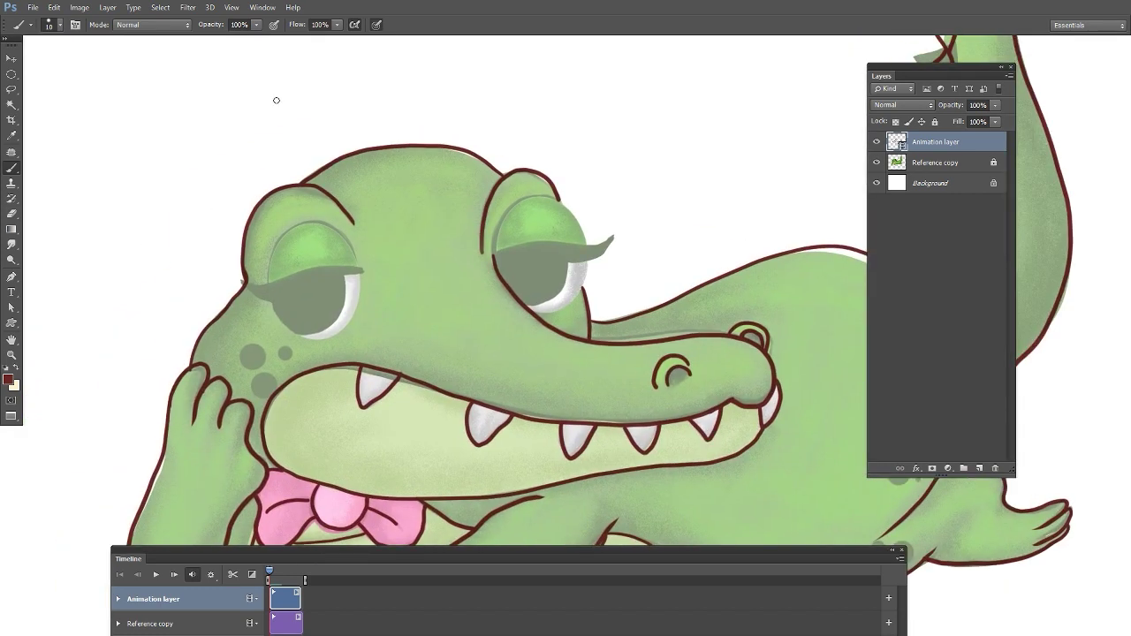
Step: Trace the near eye's upper lid, eyelash shape, dark eye area and eye white edge, redoing strokes that miss
{"action": "mouse_move", "coordinate": [272, 281]}
{"action": "left_mouse_down"}
{"action": "mouse_move", "coordinate": [275, 251]}
{"action": "mouse_move", "coordinate": [358, 266]}
{"action": "mouse_move", "coordinate": [312, 222]}
{"action": "mouse_move", "coordinate": [267, 283]}
{"action": "left_mouse_up"}
{"action": "key", "text": "ctrl+z"}
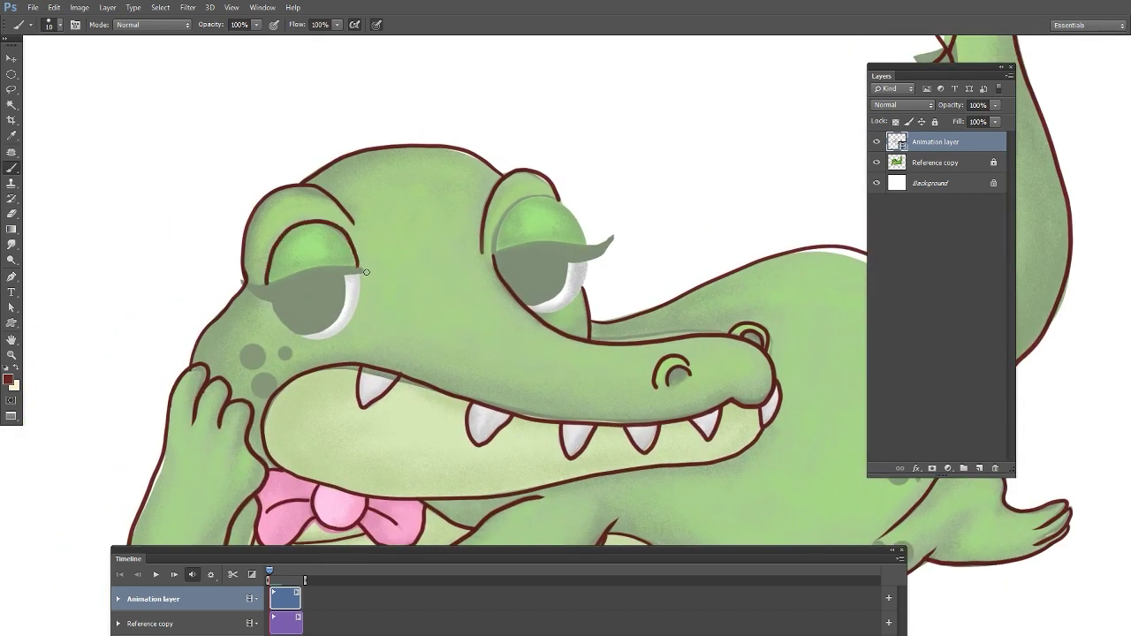
{"action": "mouse_move", "coordinate": [366, 271]}
{"action": "left_mouse_down"}
{"action": "mouse_move", "coordinate": [283, 281]}
{"action": "mouse_move", "coordinate": [274, 298]}
{"action": "mouse_move", "coordinate": [305, 274]}
{"action": "mouse_move", "coordinate": [275, 298]}
{"action": "mouse_move", "coordinate": [359, 279]}
{"action": "left_mouse_up"}
{"action": "key", "text": "ctrl+z"}
{"action": "mouse_move", "coordinate": [273, 302]}
{"action": "left_mouse_down"}
{"action": "mouse_move", "coordinate": [335, 324]}
{"action": "mouse_move", "coordinate": [348, 279]}
{"action": "left_mouse_up"}
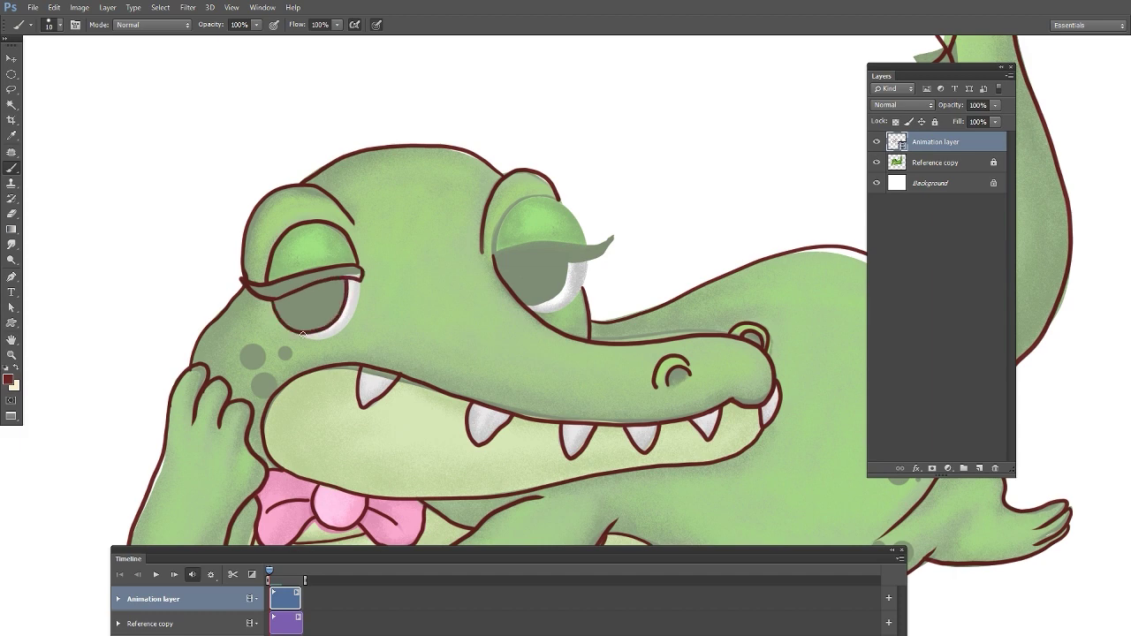
{"action": "mouse_move", "coordinate": [310, 339]}
{"action": "left_mouse_down"}
{"action": "mouse_move", "coordinate": [360, 281]}
{"action": "mouse_move", "coordinate": [349, 325]}
{"action": "mouse_move", "coordinate": [359, 280]}
{"action": "left_mouse_up"}
{"action": "key", "text": "ctrl+z"}
{"action": "key", "text": "ctrl+z"}
{"action": "key", "text": "ctrl+z"}
{"action": "left_click_drag", "start_coordinate": [314, 332], "coordinate": [361, 279]}
Step: Trace the far eye's lid, eyelash and eyeball outlines, redoing strokes that miss
{"action": "mouse_move", "coordinate": [510, 231]}
{"action": "left_mouse_down"}
{"action": "mouse_move", "coordinate": [398, 297]}
{"action": "mouse_move", "coordinate": [447, 269]}
{"action": "mouse_move", "coordinate": [473, 306]}
{"action": "left_mouse_up"}
{"action": "key", "text": "ctrl+z"}
{"action": "left_click_drag", "start_coordinate": [381, 325], "coordinate": [470, 296]}
{"action": "mouse_move", "coordinate": [381, 326]}
{"action": "left_mouse_down"}
{"action": "mouse_move", "coordinate": [501, 303]}
{"action": "mouse_move", "coordinate": [413, 373]}
{"action": "left_mouse_up"}
{"action": "mouse_move", "coordinate": [476, 330]}
{"action": "left_mouse_down"}
{"action": "mouse_move", "coordinate": [414, 375]}
{"action": "mouse_move", "coordinate": [465, 362]}
{"action": "mouse_move", "coordinate": [476, 328]}
{"action": "left_mouse_up"}
{"action": "key", "text": "ctrl+z"}
{"action": "left_click_drag", "start_coordinate": [485, 526], "coordinate": [541, 470]}
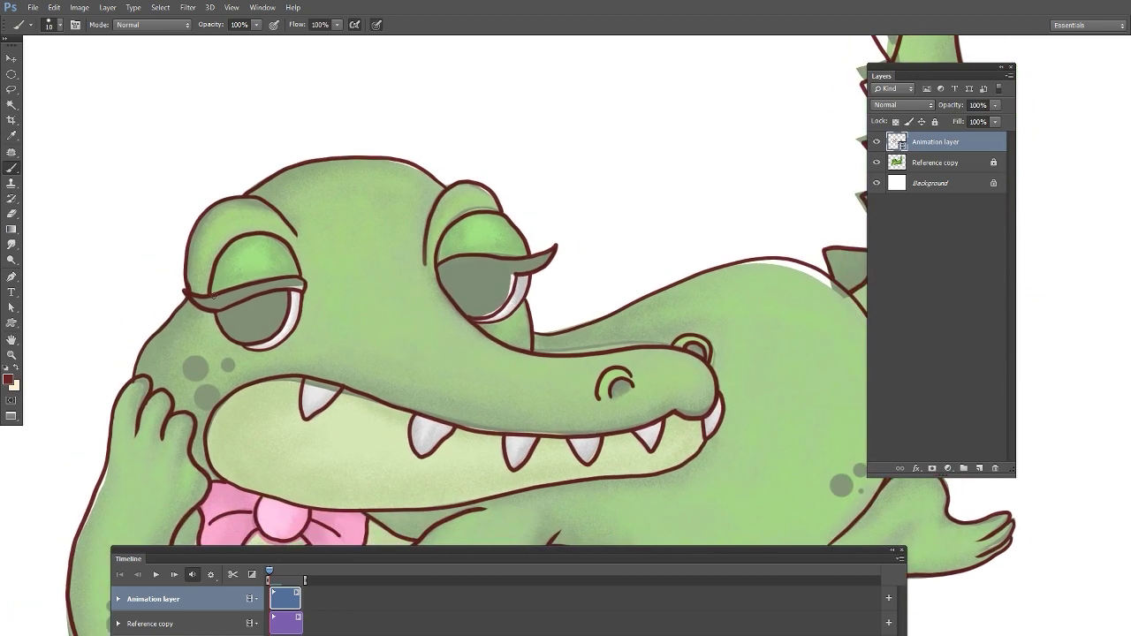
Step: Fill the eyelashes, the dark areas of both eyes and the nostril openings with the dark red line color
{"action": "mouse_move", "coordinate": [191, 296]}
{"action": "left_mouse_down"}
{"action": "mouse_move", "coordinate": [222, 299]}
{"action": "mouse_move", "coordinate": [209, 306]}
{"action": "mouse_move", "coordinate": [270, 288]}
{"action": "left_mouse_up"}
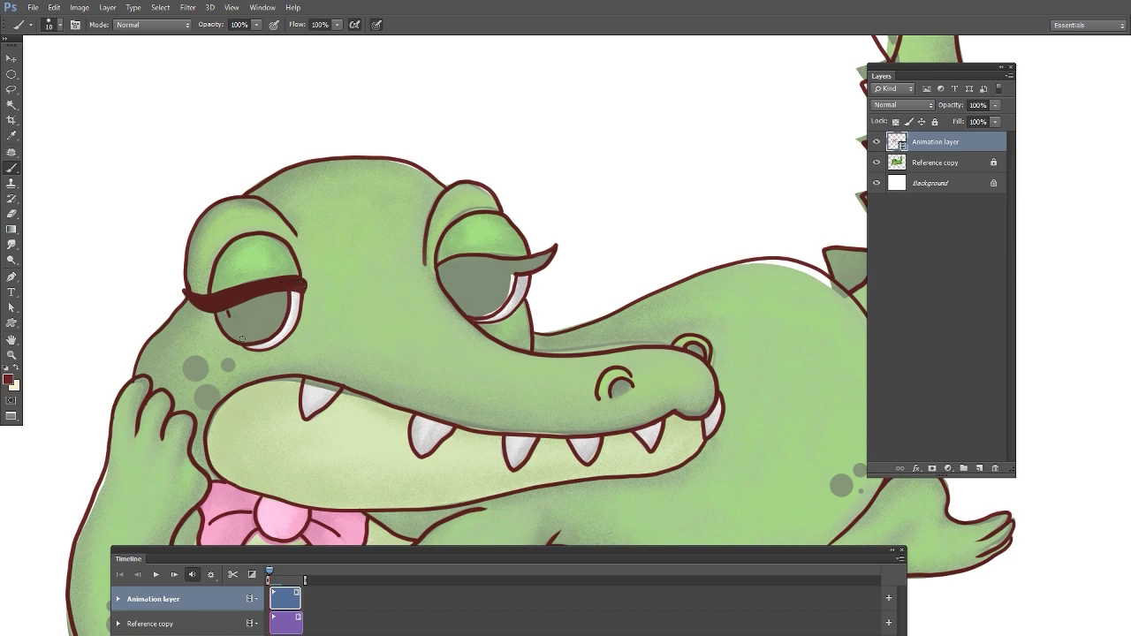
{"action": "mouse_move", "coordinate": [242, 339]}
{"action": "left_mouse_down"}
{"action": "mouse_move", "coordinate": [228, 323]}
{"action": "mouse_move", "coordinate": [246, 336]}
{"action": "mouse_move", "coordinate": [251, 305]}
{"action": "mouse_move", "coordinate": [281, 307]}
{"action": "mouse_move", "coordinate": [272, 314]}
{"action": "left_mouse_up"}
{"action": "mouse_move", "coordinate": [449, 266]}
{"action": "left_mouse_down"}
{"action": "mouse_move", "coordinate": [442, 292]}
{"action": "mouse_move", "coordinate": [470, 309]}
{"action": "mouse_move", "coordinate": [490, 307]}
{"action": "mouse_move", "coordinate": [510, 276]}
{"action": "mouse_move", "coordinate": [444, 265]}
{"action": "mouse_move", "coordinate": [495, 298]}
{"action": "mouse_move", "coordinate": [511, 279]}
{"action": "mouse_move", "coordinate": [477, 275]}
{"action": "mouse_move", "coordinate": [539, 264]}
{"action": "left_mouse_up"}
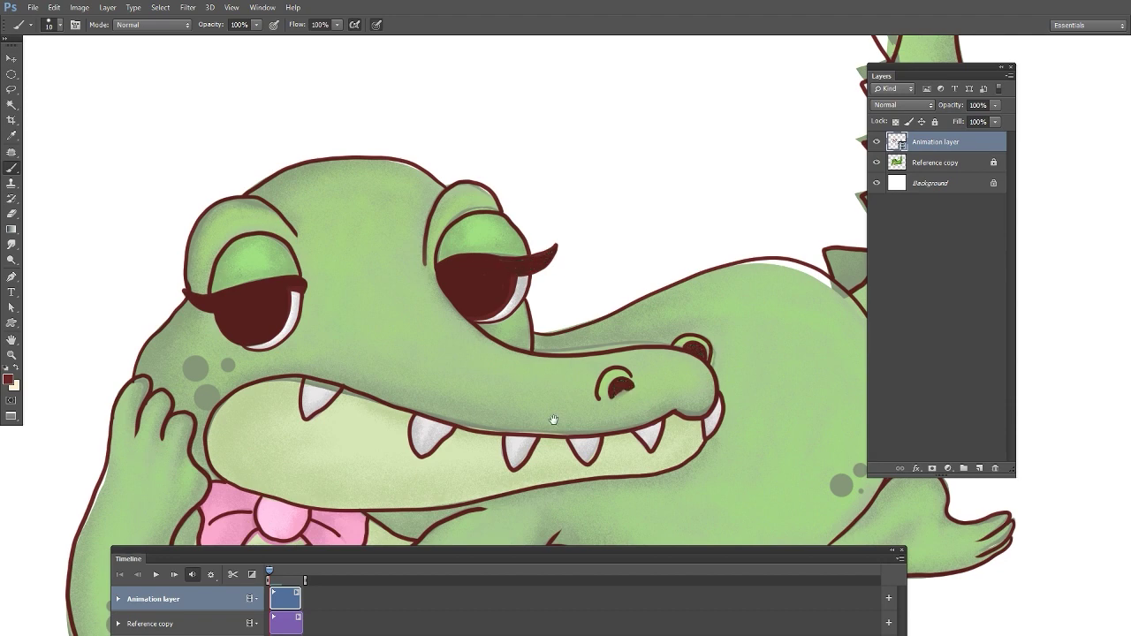
Step: Hide the Reference copy layer and move the Timeline up so all its tracks are accessible
{"action": "left_click_drag", "start_coordinate": [555, 421], "coordinate": [505, 151]}
{"action": "mouse_move", "coordinate": [606, 277]}
{"action": "left_mouse_down"}
{"action": "mouse_move", "coordinate": [571, 465]}
{"action": "mouse_move", "coordinate": [599, 476]}
{"action": "left_mouse_up"}
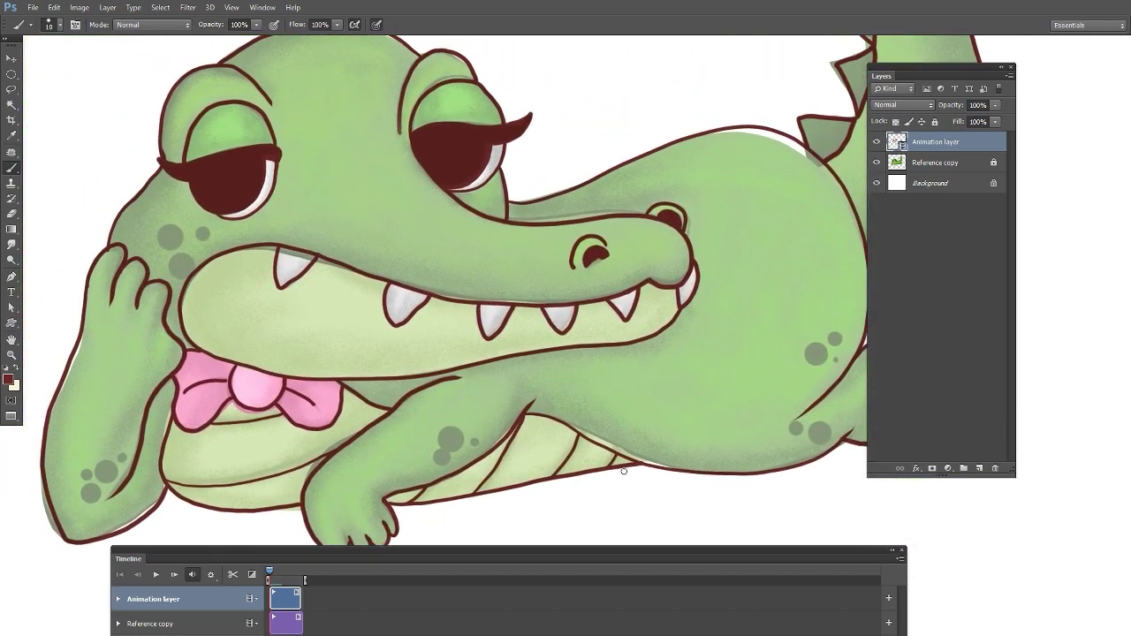
{"action": "left_click", "coordinate": [877, 164]}
{"action": "key", "text": "ctrl+minus"}
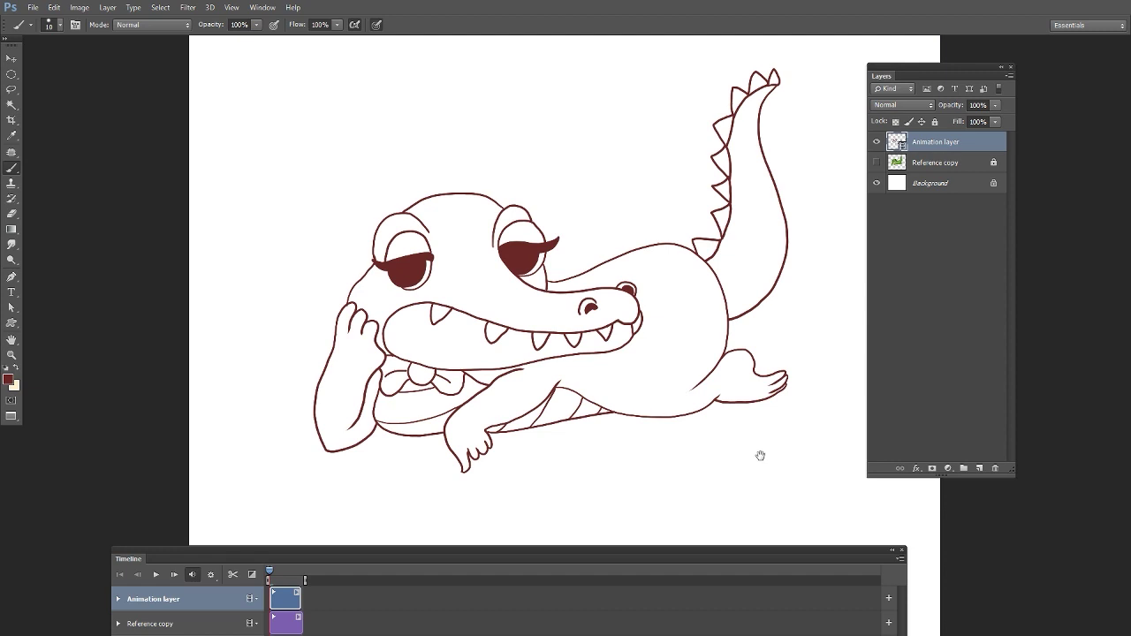
{"action": "left_click_drag", "start_coordinate": [760, 456], "coordinate": [677, 407]}
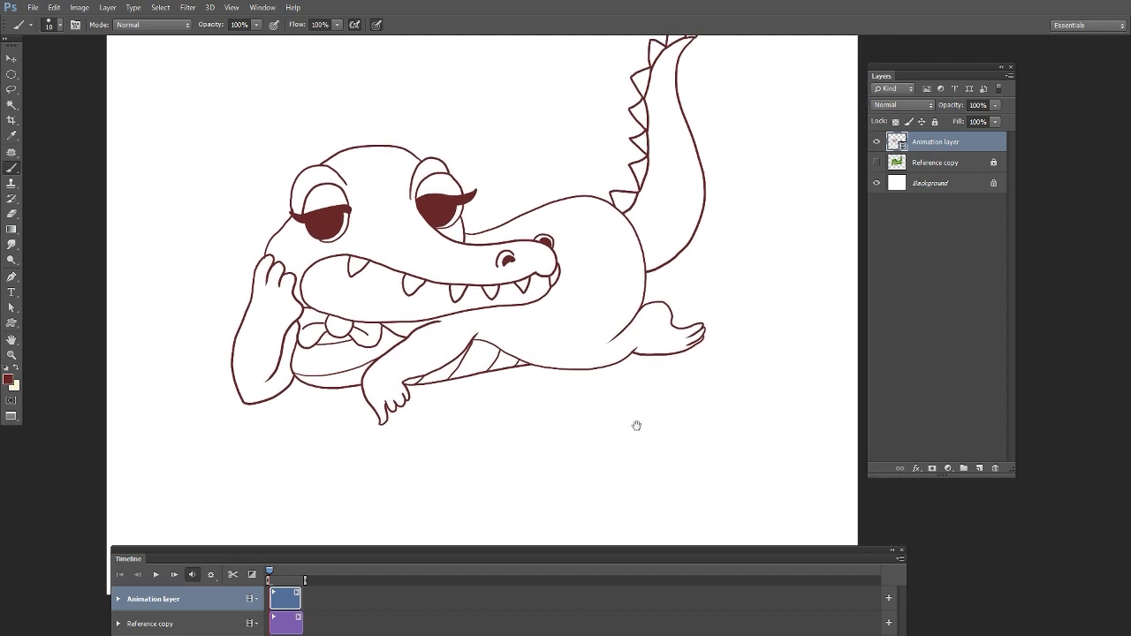
{"action": "left_click_drag", "start_coordinate": [452, 549], "coordinate": [431, 469]}
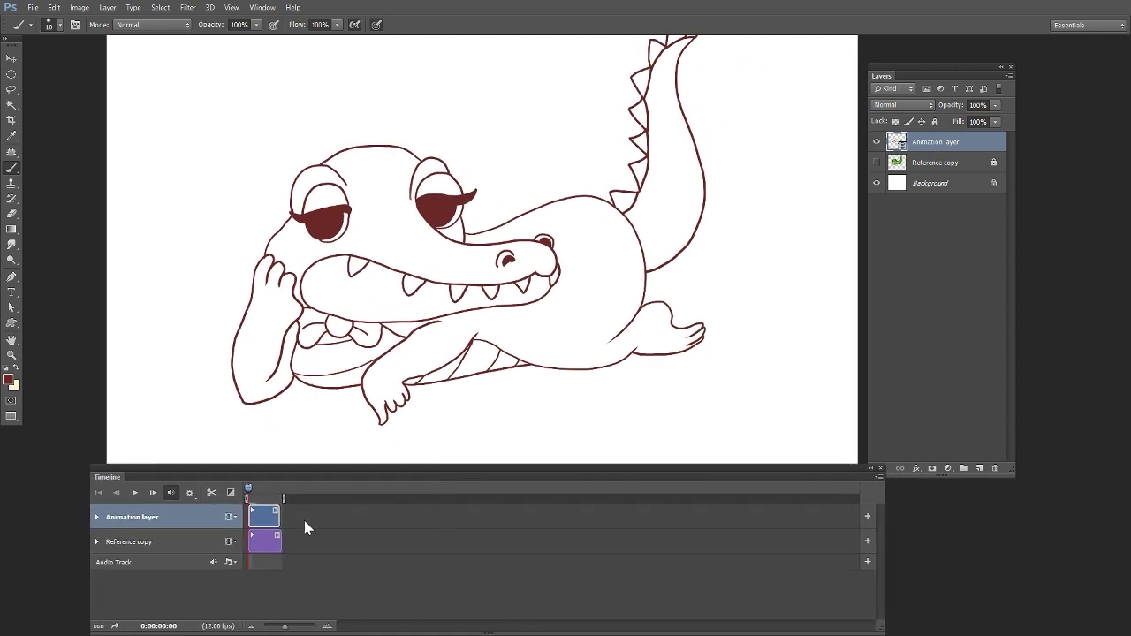
Step: Advance to the second frame and set the onion skins' maximum opacity to 20%
{"action": "key", "text": "Right"}
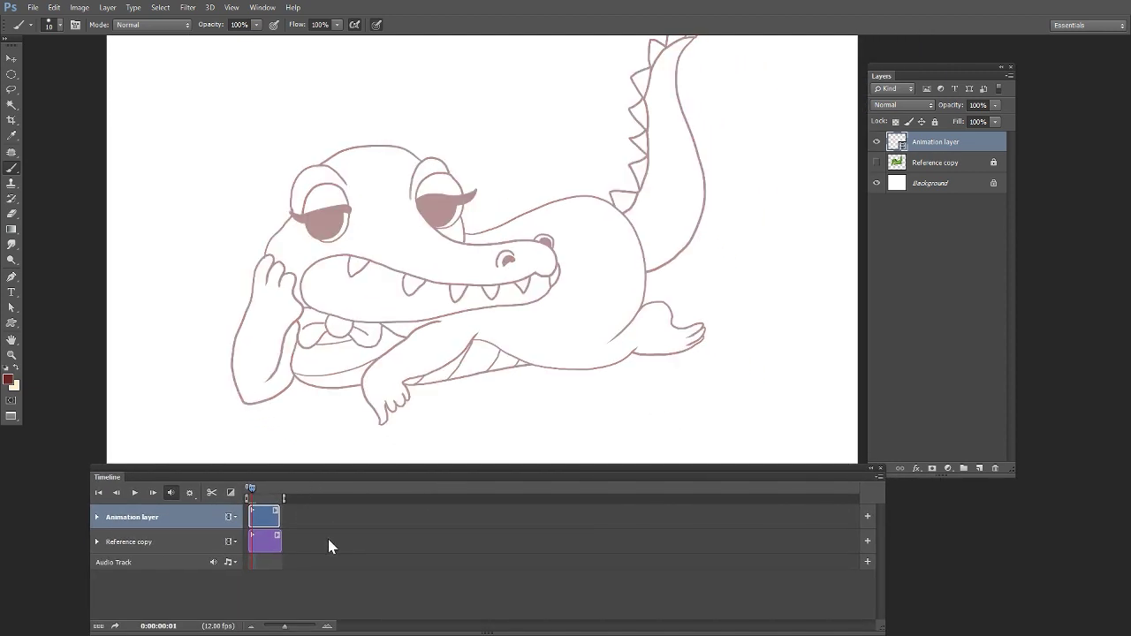
{"action": "mouse_move", "coordinate": [612, 436]}
{"action": "left_mouse_down"}
{"action": "mouse_move", "coordinate": [624, 470]}
{"action": "mouse_move", "coordinate": [625, 446]}
{"action": "left_mouse_up"}
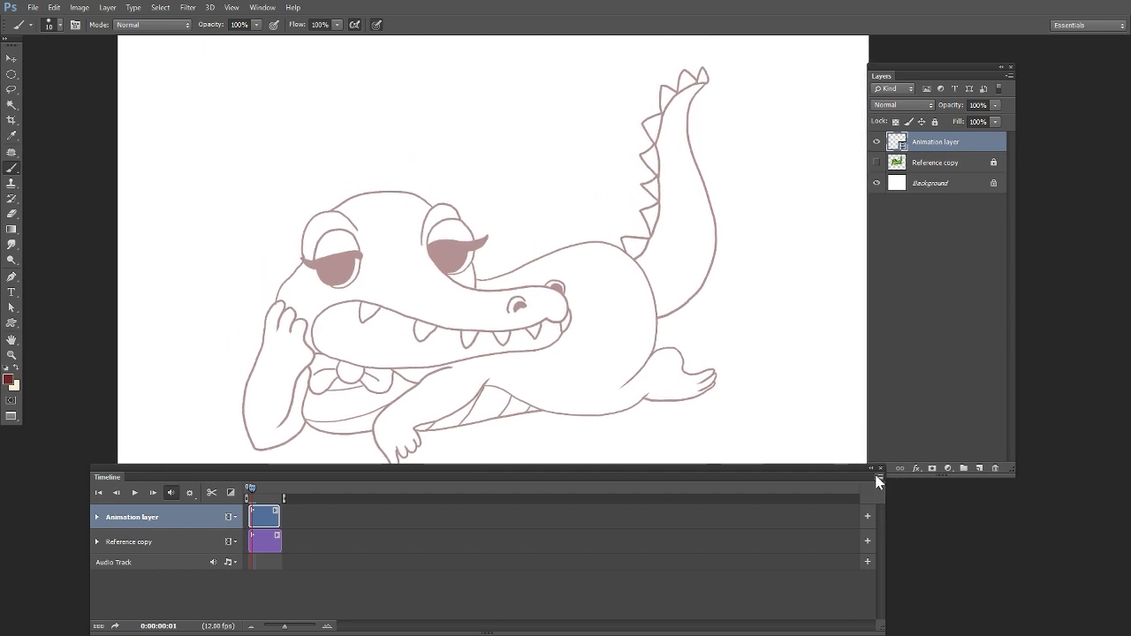
{"action": "left_click", "coordinate": [880, 476]}
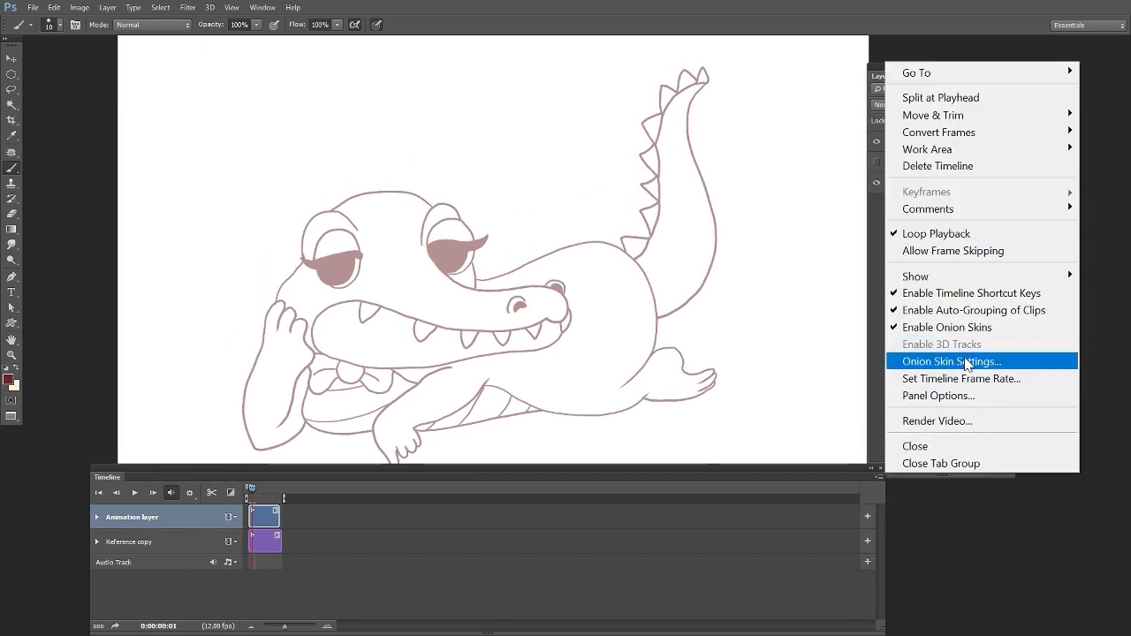
{"action": "left_click", "coordinate": [972, 362]}
{"action": "key", "text": "Tab"}
{"action": "key", "text": "Tab"}
{"action": "key", "text": "Tab"}
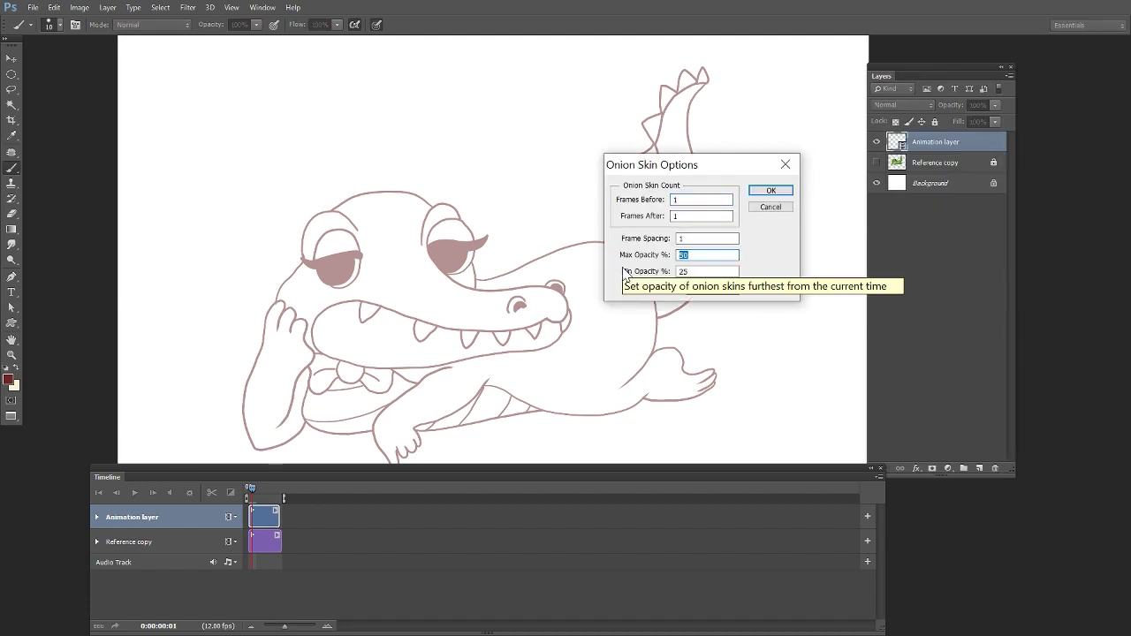
{"action": "type", "text": "35"}
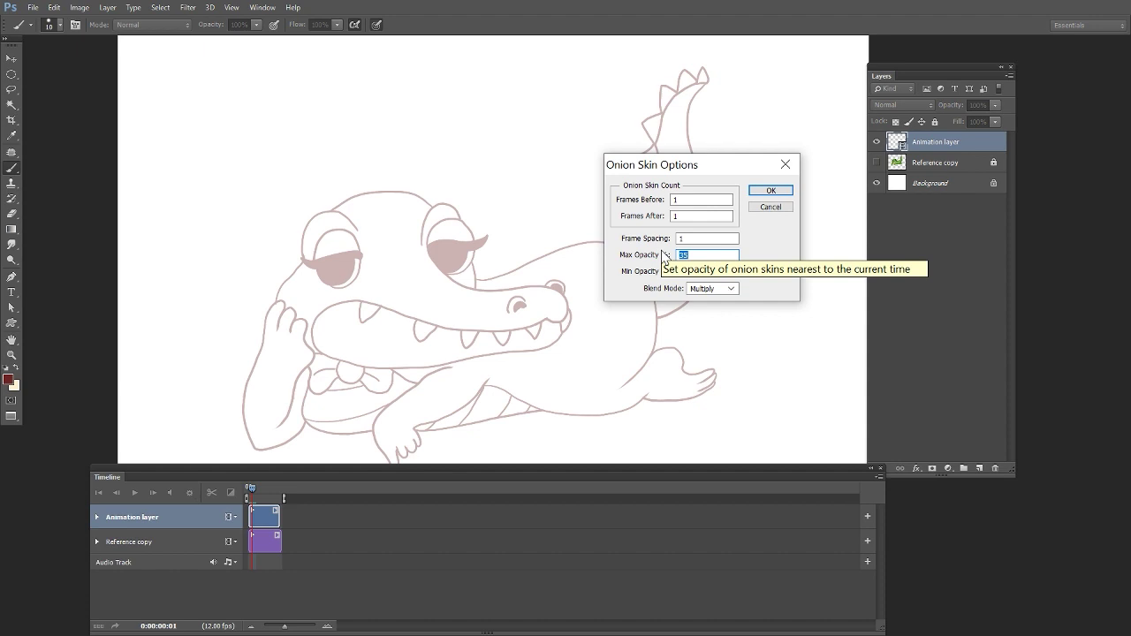
{"action": "type", "text": "18"}
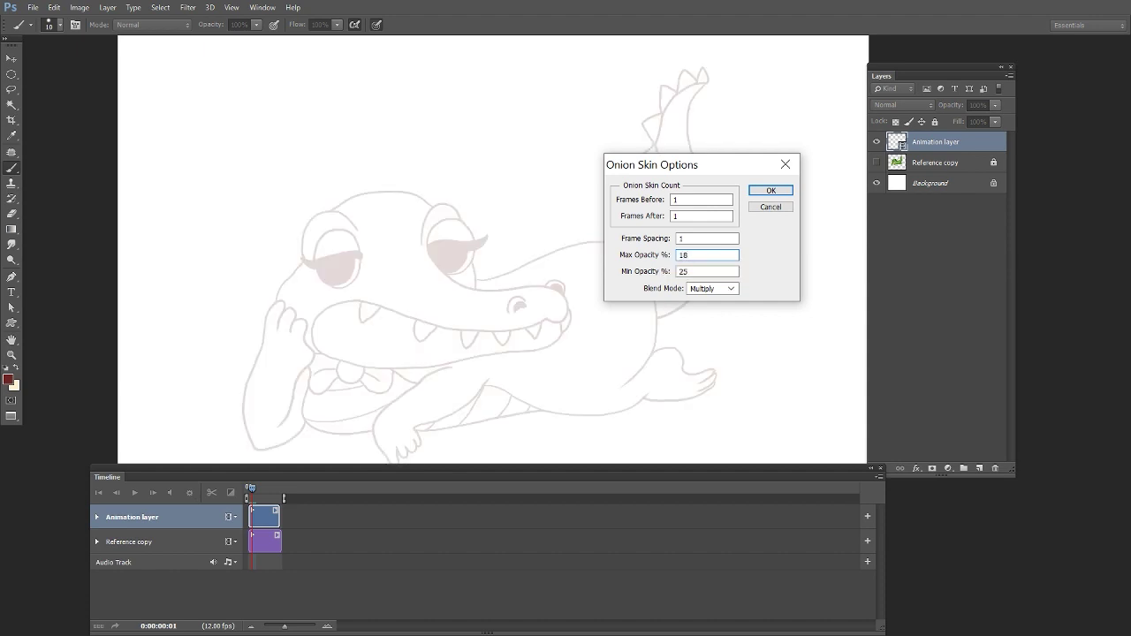
{"action": "key", "text": "BackSpace"}
{"action": "key", "text": "BackSpace"}
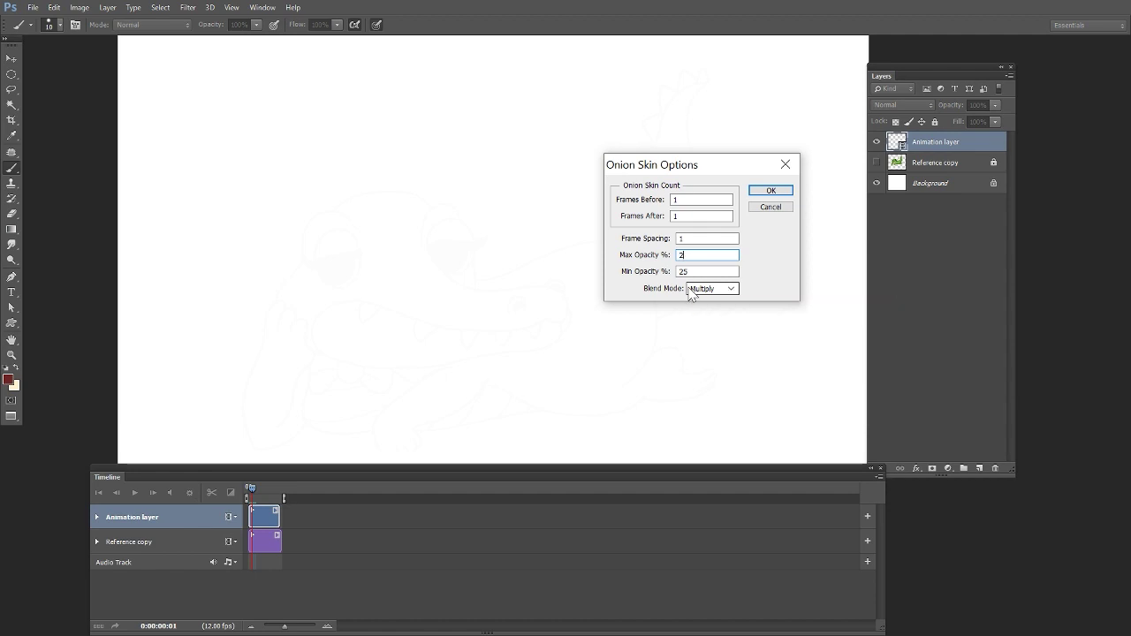
{"action": "type", "text": "20"}
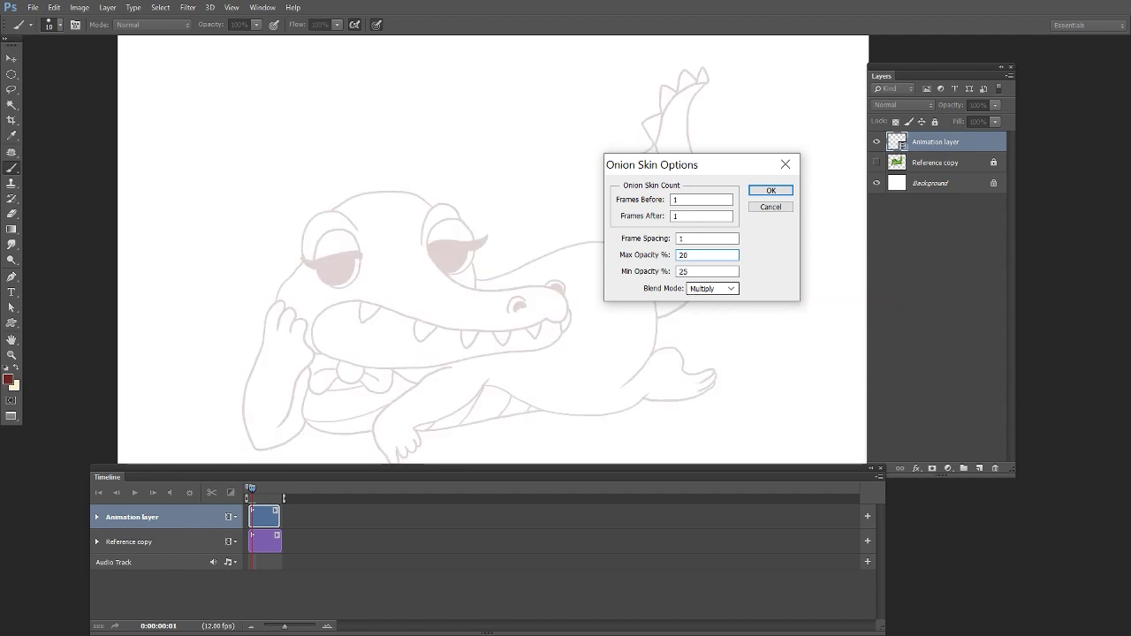
{"action": "left_click", "coordinate": [772, 192]}
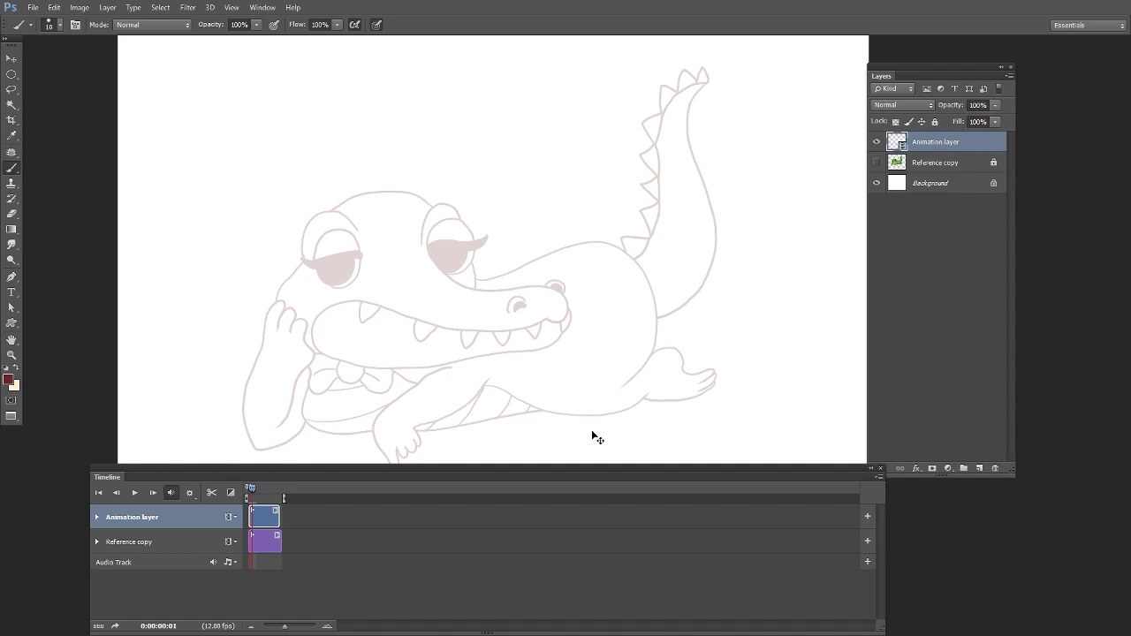
{"action": "key", "text": "ctrl+plus"}
{"action": "scroll", "coordinate": [592, 429], "scroll_direction": "up", "scroll_amount": 5}
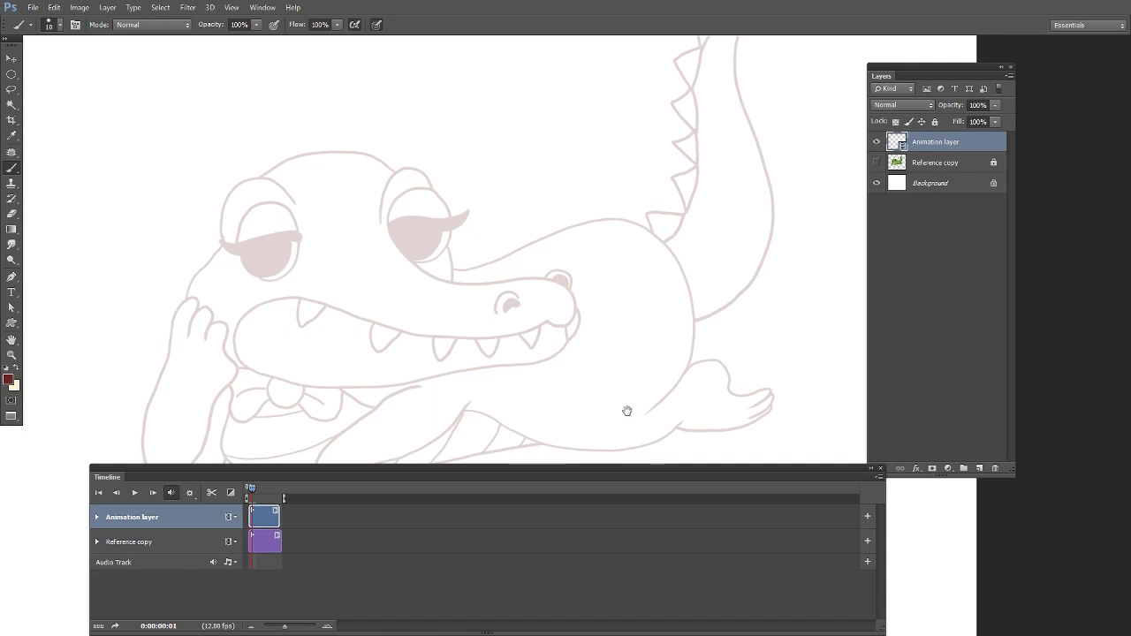
{"action": "left_click_drag", "start_coordinate": [627, 423], "coordinate": [625, 400]}
{"action": "scroll", "coordinate": [626, 400], "scroll_direction": "down", "scroll_amount": 5}
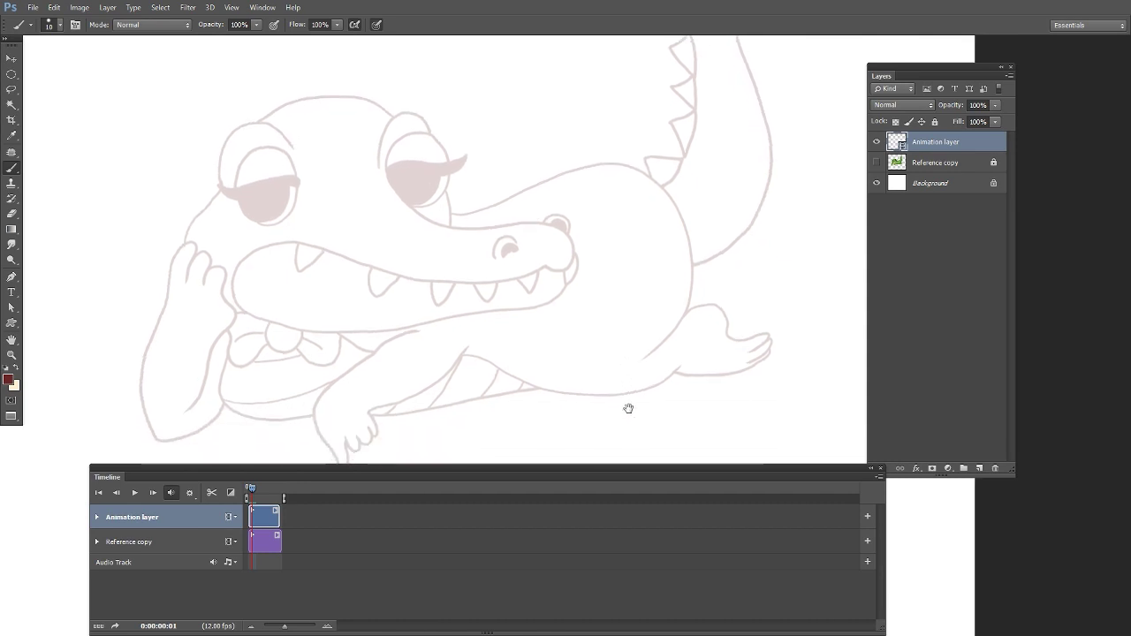
{"action": "scroll", "coordinate": [626, 413], "scroll_direction": "down", "scroll_amount": 3}
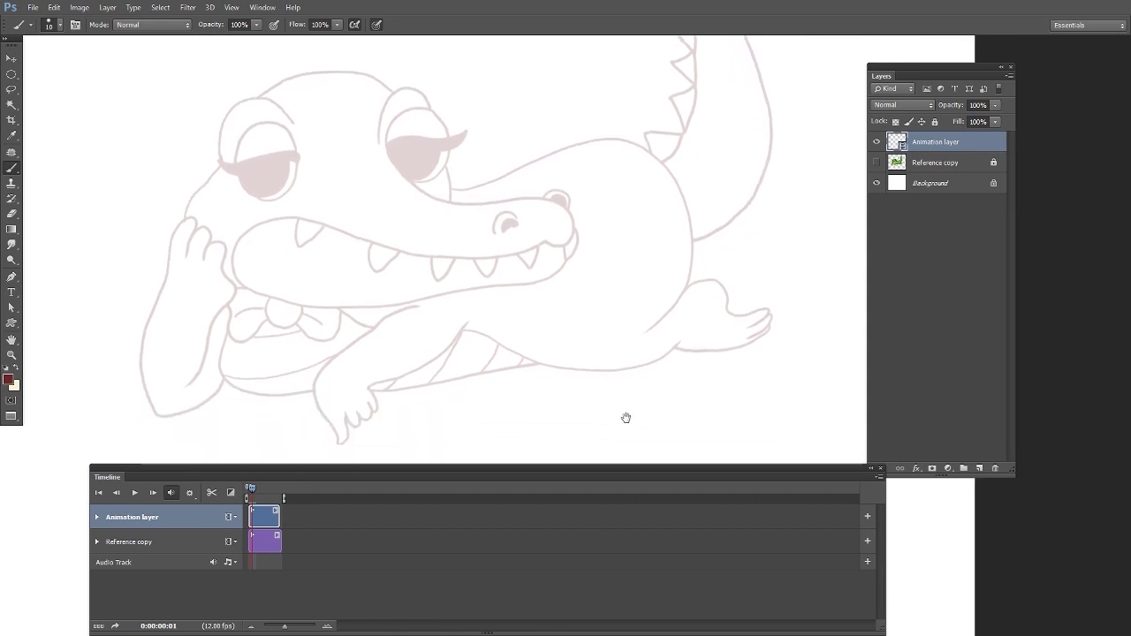
{"action": "left_click_drag", "start_coordinate": [632, 421], "coordinate": [633, 430]}
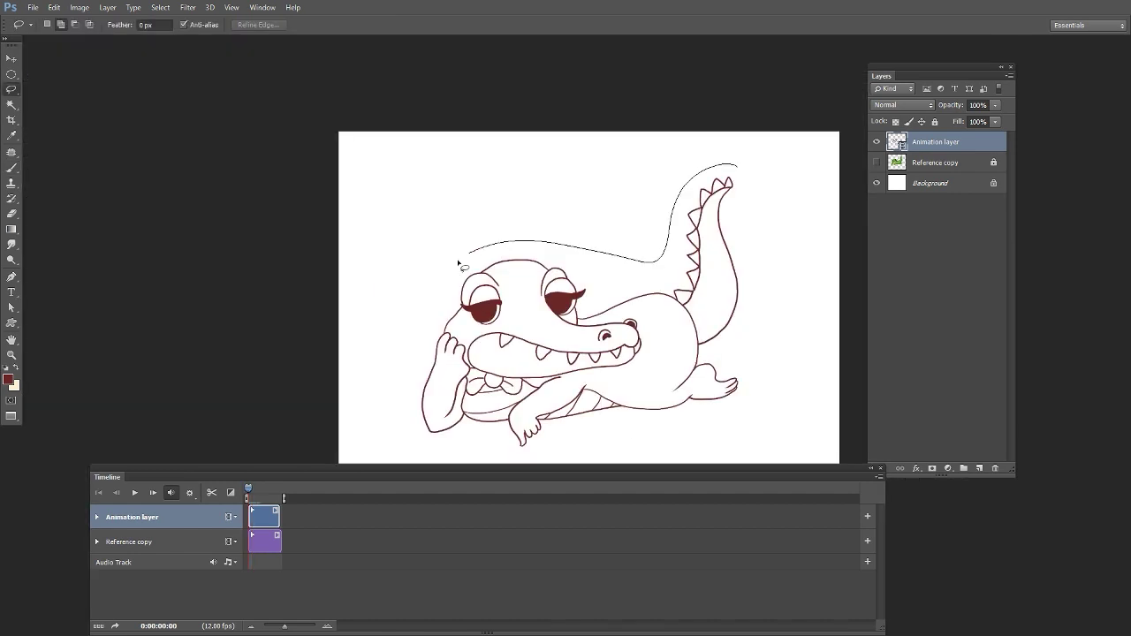
Step: Lasso the whole crocodile drawing on the first frame and copy it in place onto the second frame
{"action": "mouse_move", "coordinate": [452, 255]}
{"action": "left_mouse_down"}
{"action": "mouse_move", "coordinate": [401, 368]}
{"action": "mouse_move", "coordinate": [405, 413]}
{"action": "mouse_move", "coordinate": [433, 443]}
{"action": "mouse_move", "coordinate": [567, 457]}
{"action": "mouse_move", "coordinate": [684, 433]}
{"action": "mouse_move", "coordinate": [728, 419]}
{"action": "mouse_move", "coordinate": [744, 395]}
{"action": "mouse_move", "coordinate": [736, 363]}
{"action": "mouse_move", "coordinate": [765, 303]}
{"action": "mouse_move", "coordinate": [747, 210]}
{"action": "mouse_move", "coordinate": [727, 193]}
{"action": "left_mouse_up"}
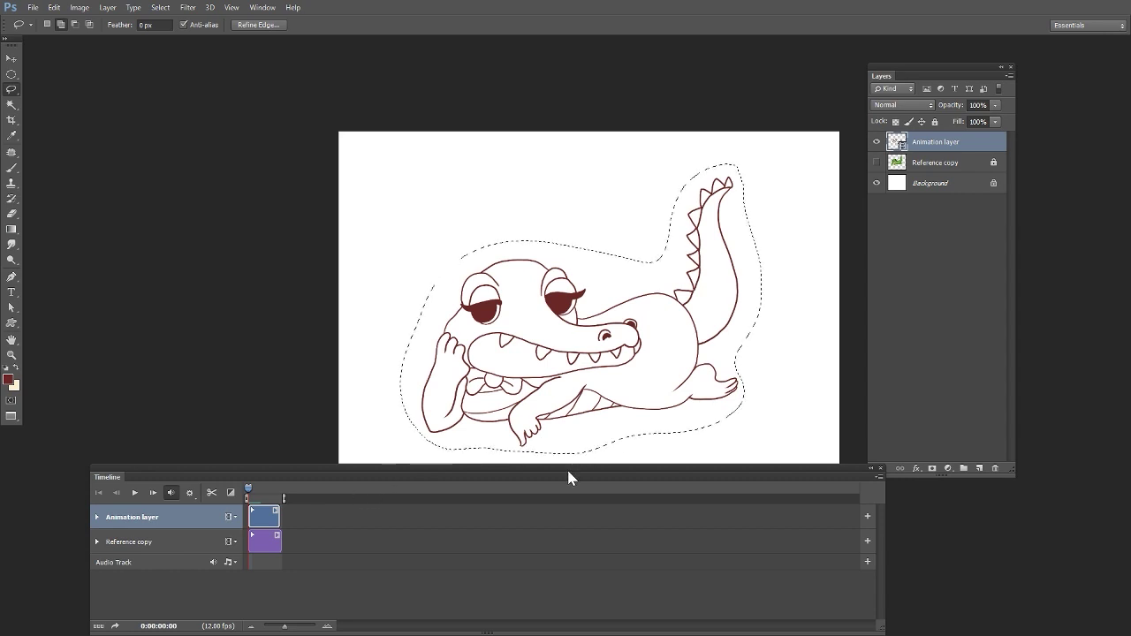
{"action": "key", "text": "Right"}
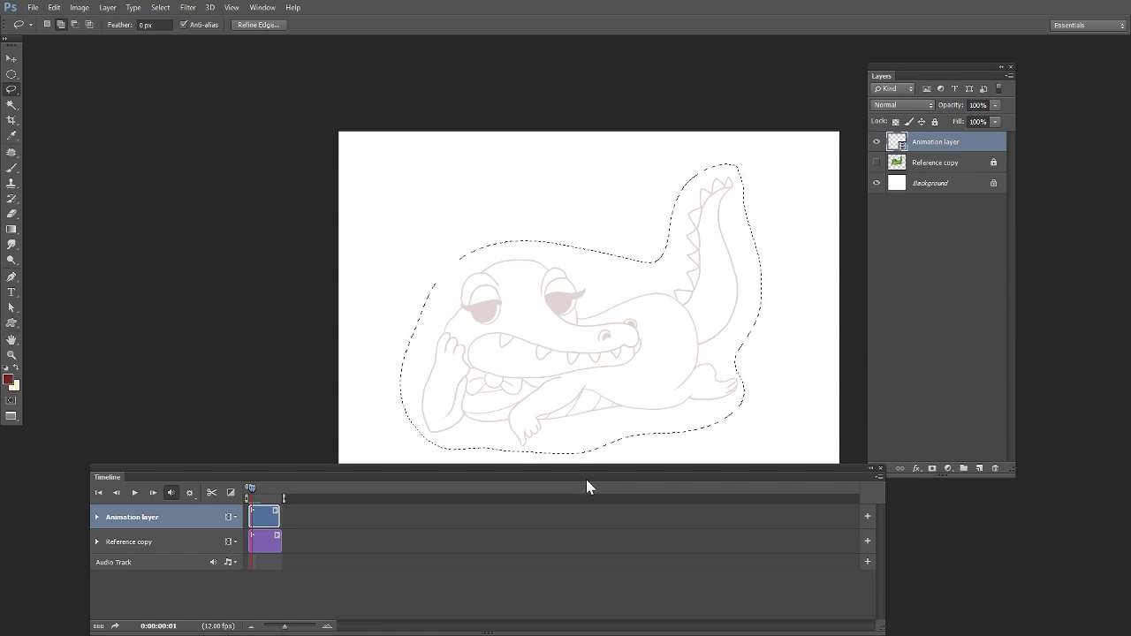
{"action": "key", "text": "ctrl+d"}
{"action": "key", "text": "alt+shift+BackSpace"}
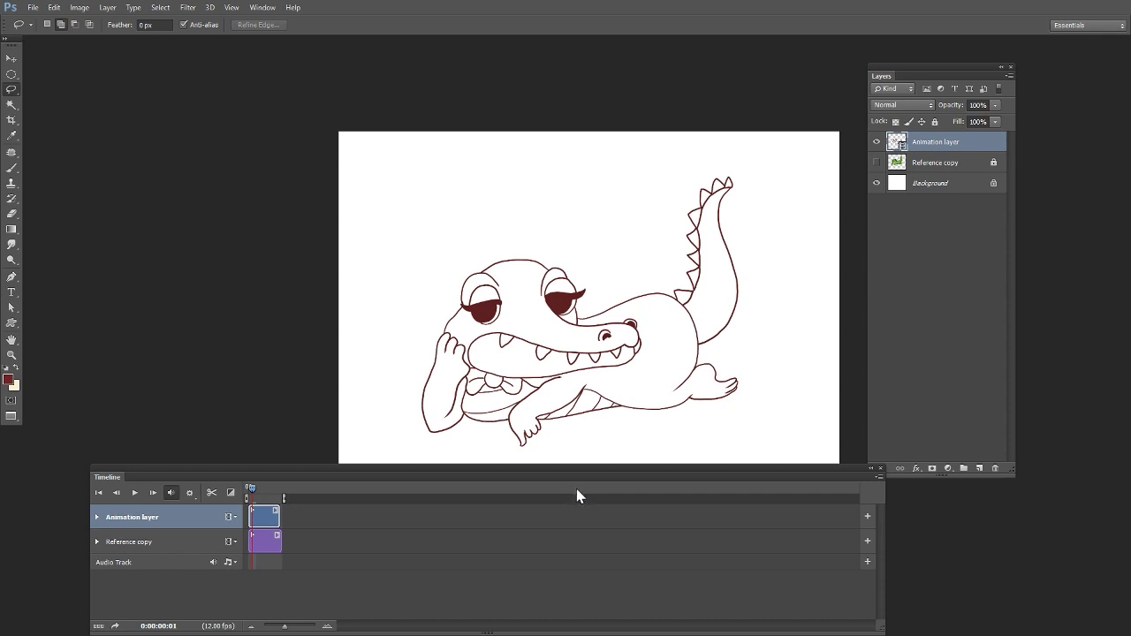
Step: Erase the fingers of the front hand on the second frame with a 60 px eraser
{"action": "key", "text": "ctrl+plus"}
{"action": "key", "text": "ctrl+plus"}
{"action": "key", "text": "e"}
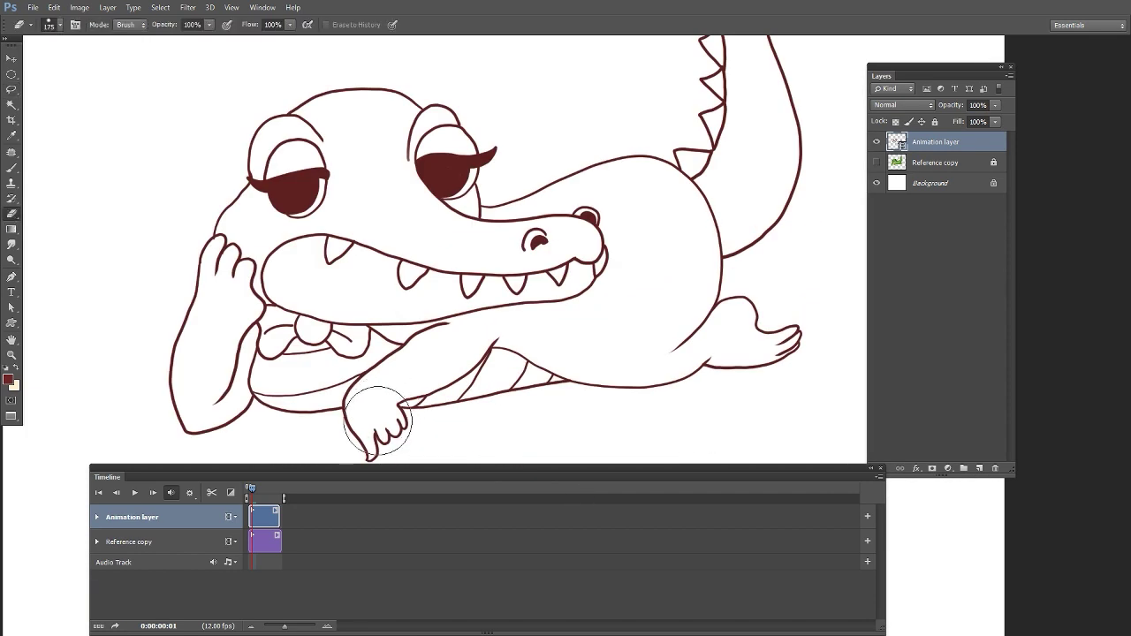
{"action": "left_click_drag", "start_coordinate": [430, 398], "coordinate": [419, 350]}
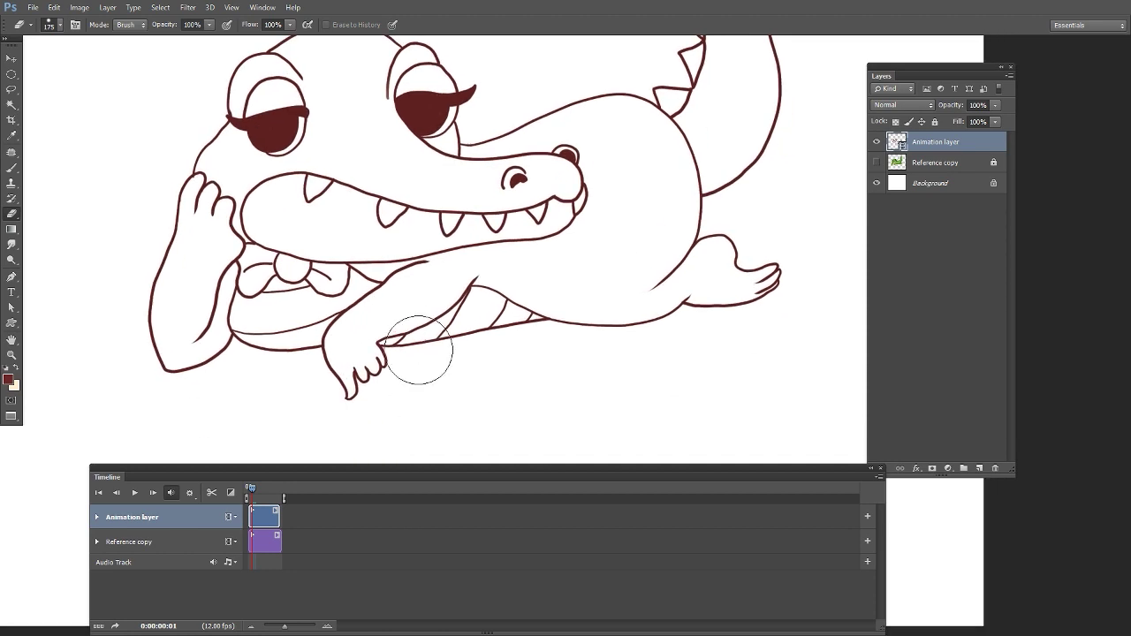
{"action": "key", "text": "bracketleft"}
{"action": "key", "text": "bracketleft"}
{"action": "key", "text": "bracketleft"}
{"action": "key", "text": "bracketleft"}
{"action": "key", "text": "bracketleft"}
{"action": "key", "text": "bracketleft"}
{"action": "key", "text": "bracketleft"}
{"action": "mouse_move", "coordinate": [350, 389]}
{"action": "left_mouse_down"}
{"action": "mouse_move", "coordinate": [342, 365]}
{"action": "mouse_move", "coordinate": [369, 366]}
{"action": "mouse_move", "coordinate": [336, 363]}
{"action": "mouse_move", "coordinate": [360, 349]}
{"action": "mouse_move", "coordinate": [345, 358]}
{"action": "mouse_move", "coordinate": [382, 370]}
{"action": "left_mouse_up"}
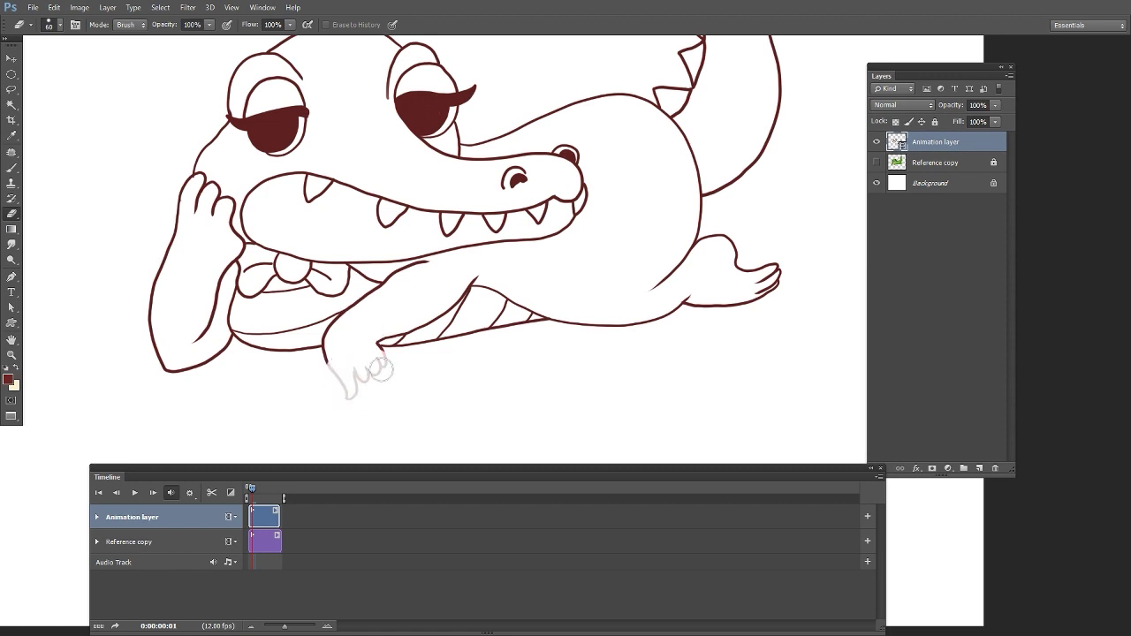
Step: Redraw the front hand's fingers on the second frame with the brush, shifting the longest fingertip slightly toward the belly
{"action": "left_click", "coordinate": [13, 164]}
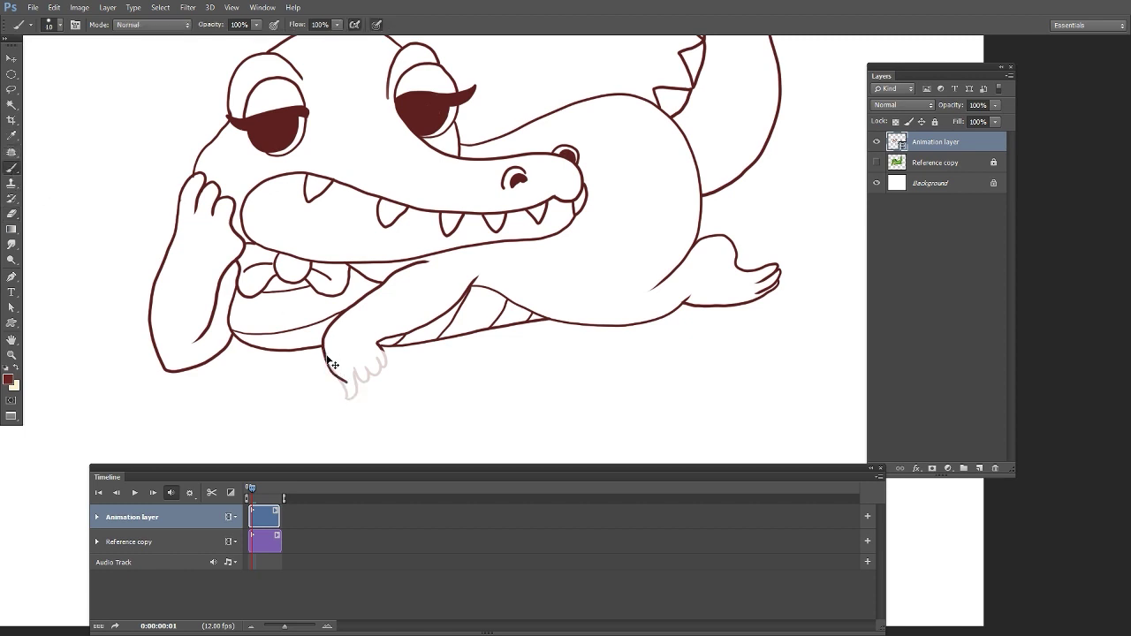
{"action": "key", "text": "ctrl+z"}
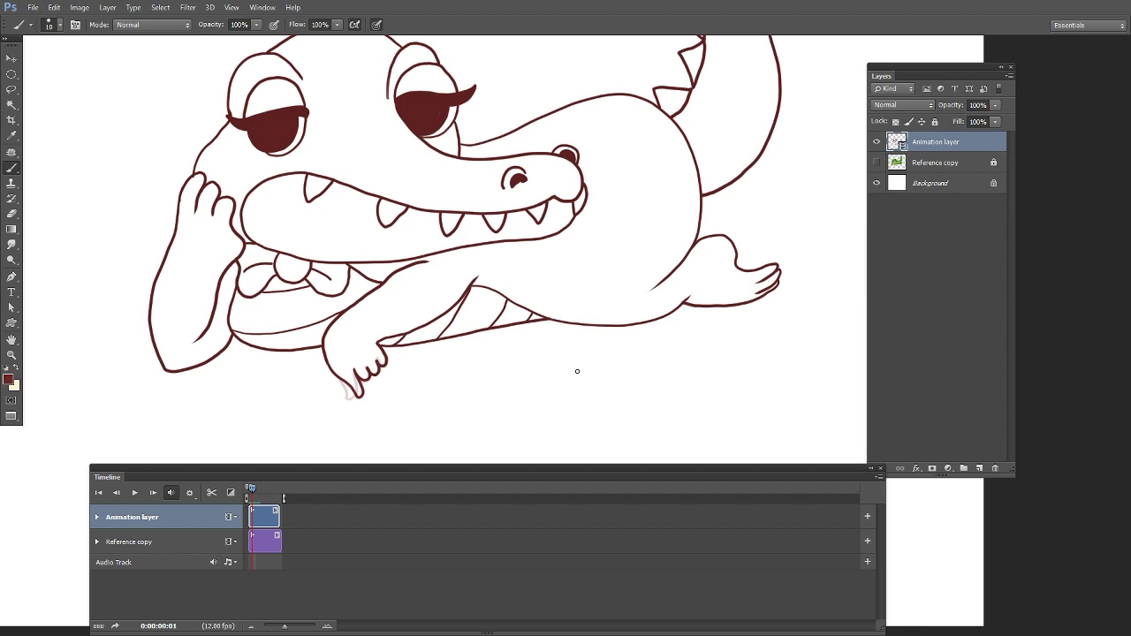
{"action": "left_click_drag", "start_coordinate": [253, 491], "coordinate": [253, 497]}
{"action": "left_click_drag", "start_coordinate": [479, 394], "coordinate": [486, 448]}
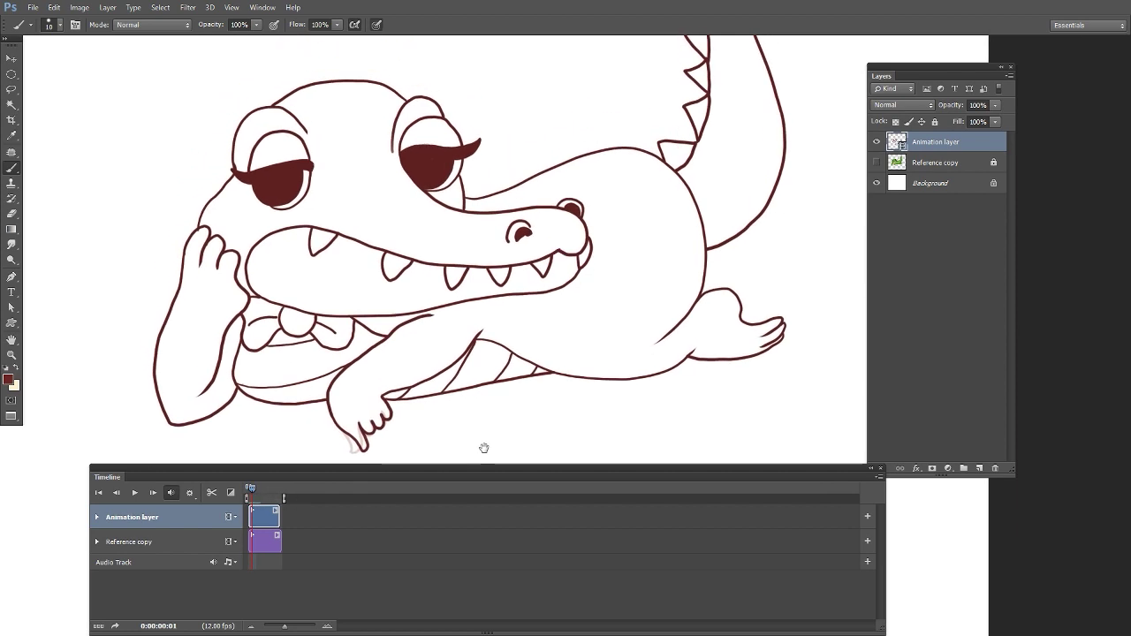
{"action": "mouse_move", "coordinate": [483, 389]}
{"action": "left_mouse_down"}
{"action": "mouse_move", "coordinate": [534, 413]}
{"action": "mouse_move", "coordinate": [522, 444]}
{"action": "left_mouse_up"}
{"action": "left_click_drag", "start_coordinate": [537, 403], "coordinate": [540, 427]}
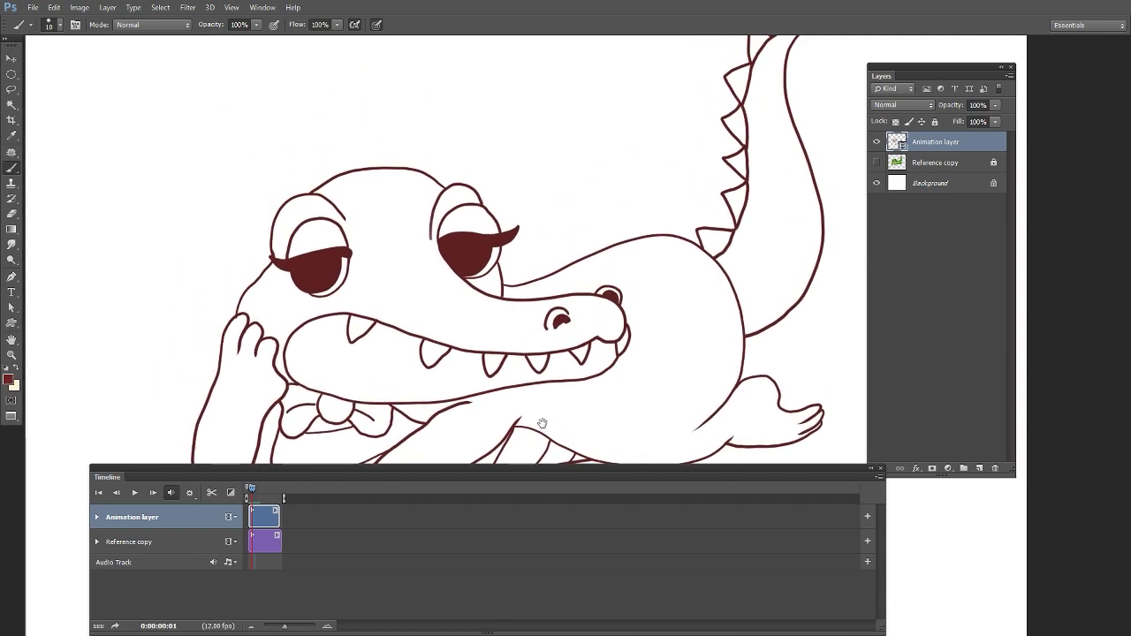
Step: Erase the upper lid band and lashes of the eye above the raised hand on the second frame with a 15 px eraser
{"action": "key", "text": "ctrl+plus"}
{"action": "left_click_drag", "start_coordinate": [453, 379], "coordinate": [524, 426]}
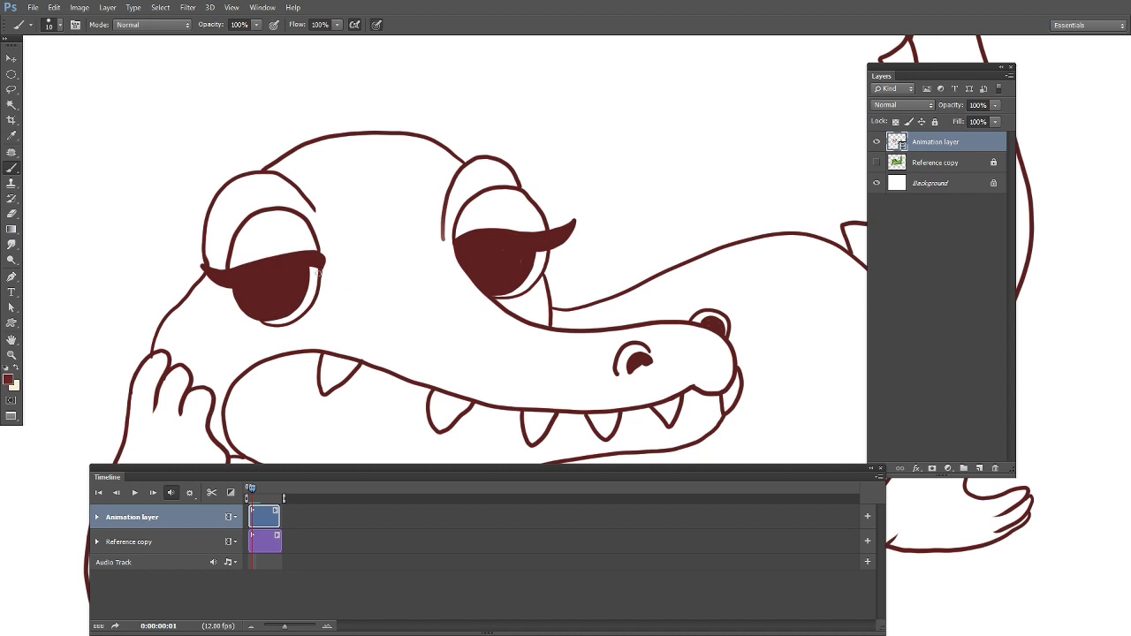
{"action": "left_click", "coordinate": [12, 214]}
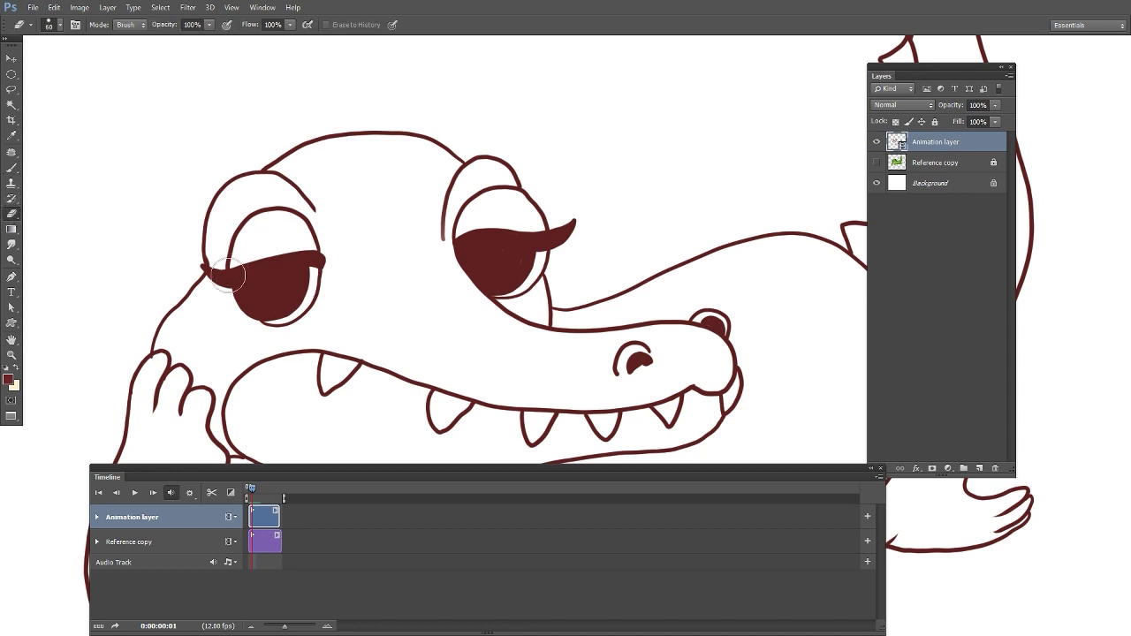
{"action": "key", "text": "bracketleft"}
{"action": "key", "text": "bracketleft"}
{"action": "key", "text": "bracketleft"}
{"action": "key", "text": "bracketleft"}
{"action": "key", "text": "bracketleft"}
{"action": "key", "text": "bracketleft"}
{"action": "key", "text": "bracketleft"}
{"action": "key", "text": "bracketleft"}
{"action": "mouse_move", "coordinate": [205, 267]}
{"action": "left_mouse_down"}
{"action": "mouse_move", "coordinate": [333, 258]}
{"action": "mouse_move", "coordinate": [202, 279]}
{"action": "mouse_move", "coordinate": [220, 287]}
{"action": "mouse_move", "coordinate": [305, 265]}
{"action": "mouse_move", "coordinate": [233, 277]}
{"action": "left_mouse_up"}
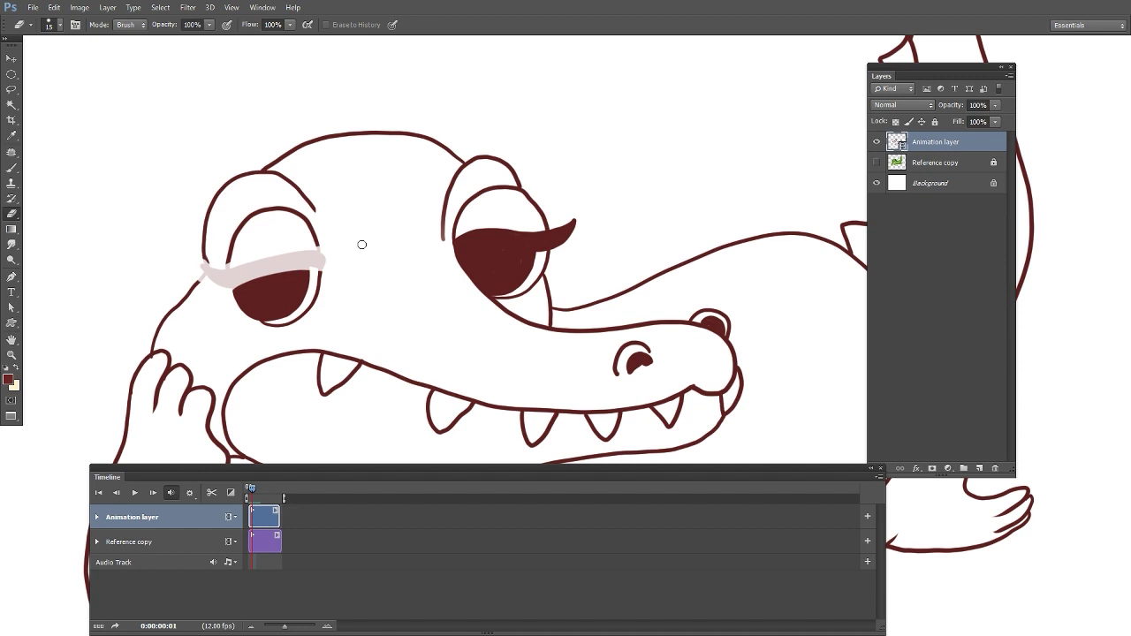
Step: Redraw that eye's lid and lashes slightly lower with the brush, fill the gap above the pupil and repair the eye outlines
{"action": "left_click", "coordinate": [10, 168]}
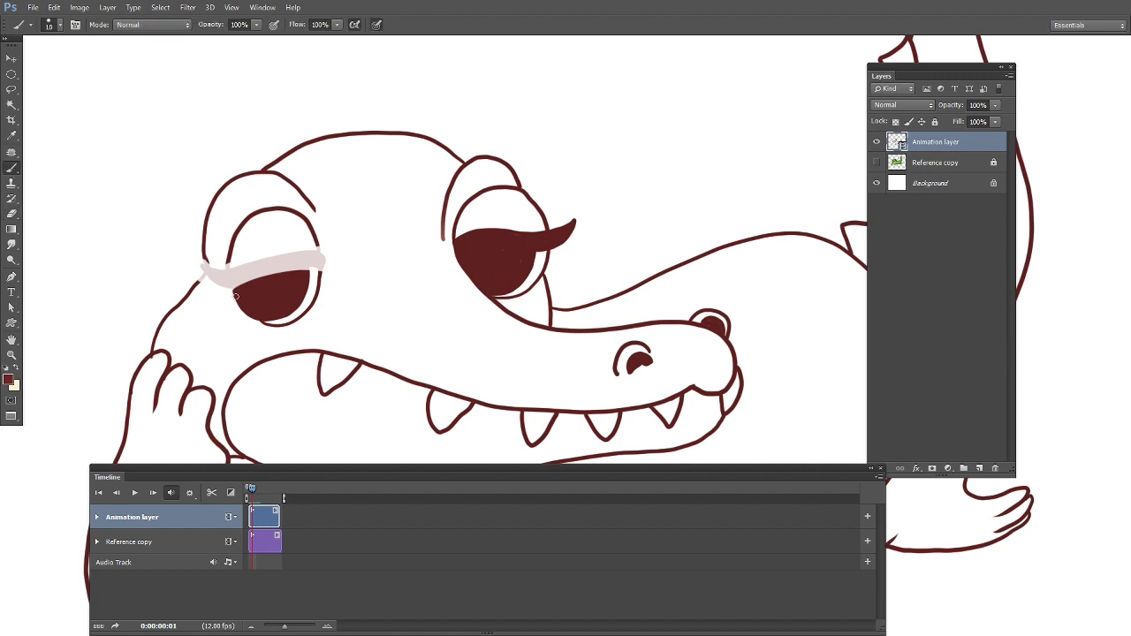
{"action": "left_click_drag", "start_coordinate": [235, 297], "coordinate": [229, 263]}
{"action": "mouse_move", "coordinate": [316, 242]}
{"action": "left_mouse_down"}
{"action": "mouse_move", "coordinate": [314, 298]}
{"action": "mouse_move", "coordinate": [303, 265]}
{"action": "mouse_move", "coordinate": [197, 277]}
{"action": "mouse_move", "coordinate": [232, 288]}
{"action": "left_mouse_up"}
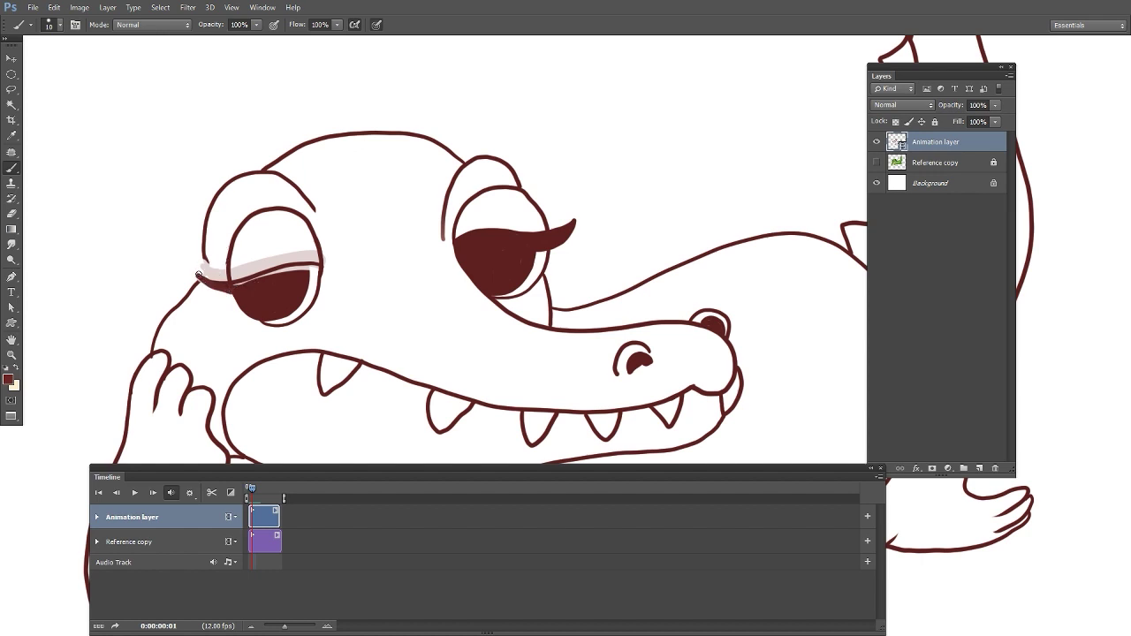
{"action": "mouse_move", "coordinate": [199, 277]}
{"action": "left_mouse_down"}
{"action": "mouse_move", "coordinate": [235, 292]}
{"action": "mouse_move", "coordinate": [320, 275]}
{"action": "mouse_move", "coordinate": [251, 282]}
{"action": "mouse_move", "coordinate": [316, 273]}
{"action": "left_mouse_up"}
{"action": "left_click_drag", "start_coordinate": [205, 255], "coordinate": [206, 273]}
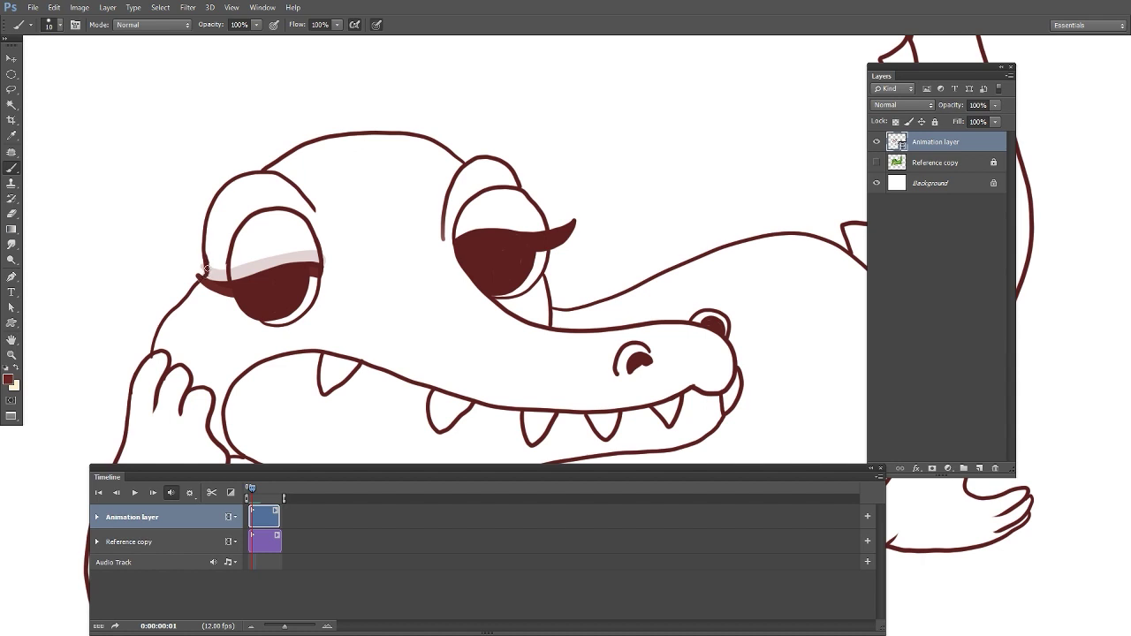
Step: Erase the upper lid band and lashes of the eye nearer the snout on the second frame with a smaller eraser
{"action": "left_click", "coordinate": [11, 214]}
{"action": "key", "text": "bracketleft"}
{"action": "key", "text": "bracketleft"}
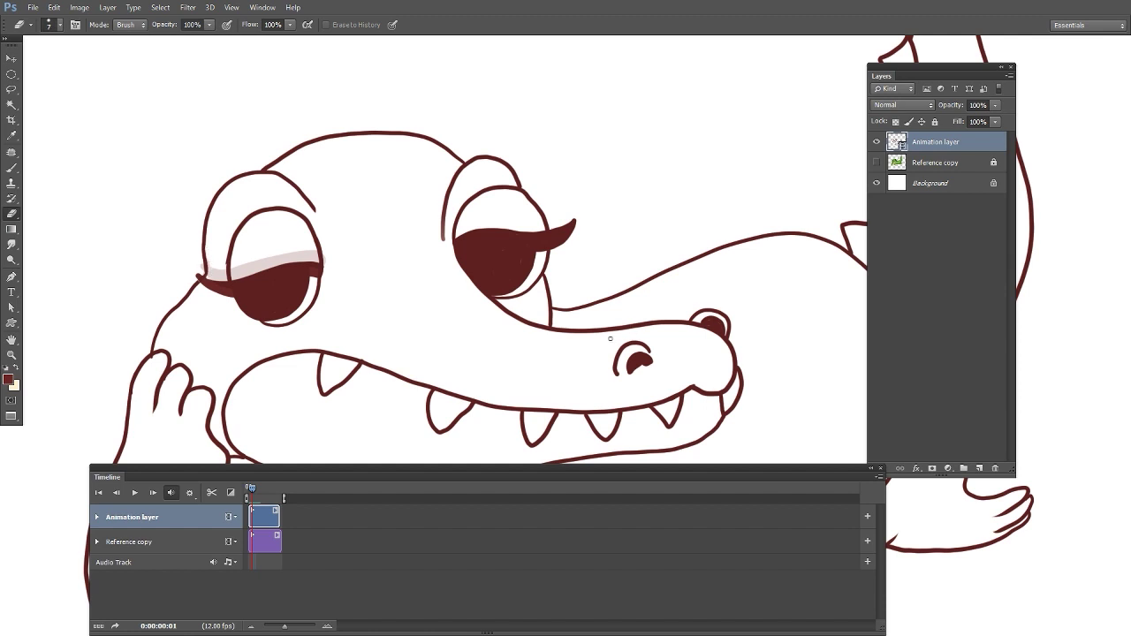
{"action": "left_click", "coordinate": [12, 168]}
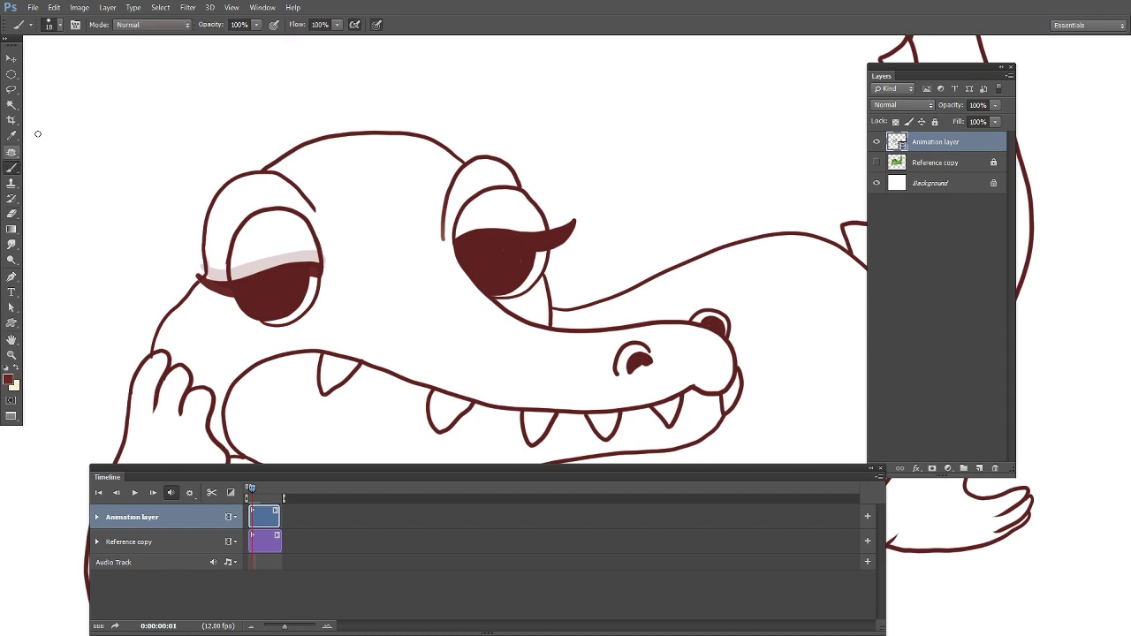
{"action": "left_click", "coordinate": [11, 213]}
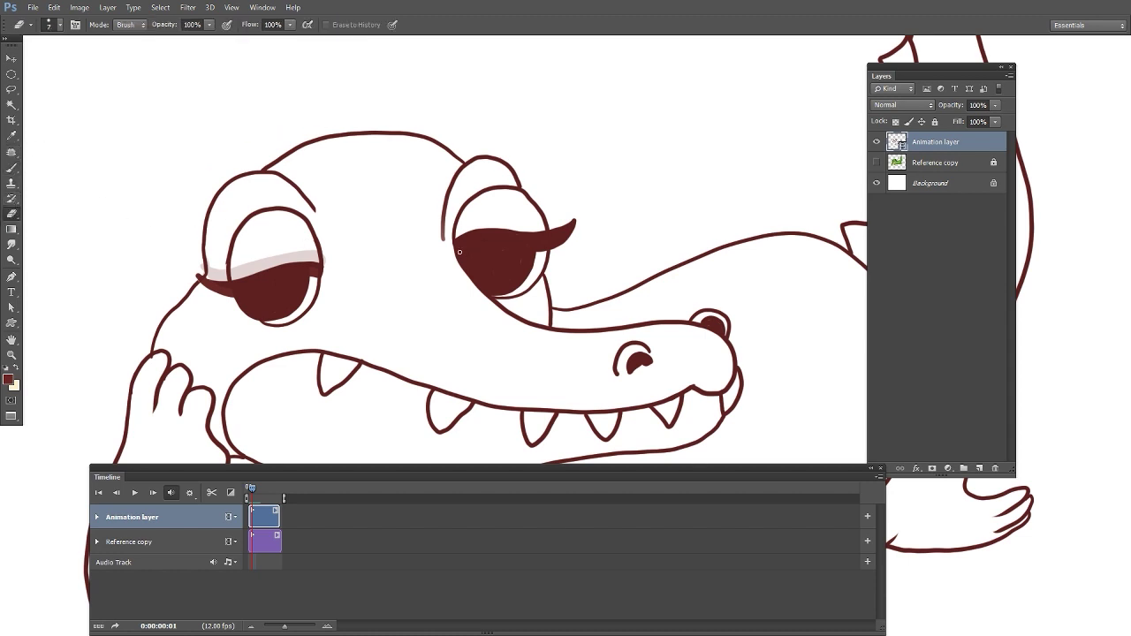
{"action": "left_click_drag", "start_coordinate": [578, 218], "coordinate": [492, 253]}
{"action": "mouse_move", "coordinate": [461, 261]}
{"action": "left_mouse_down"}
{"action": "mouse_move", "coordinate": [495, 253]}
{"action": "mouse_move", "coordinate": [472, 236]}
{"action": "mouse_move", "coordinate": [468, 250]}
{"action": "mouse_move", "coordinate": [465, 235]}
{"action": "mouse_move", "coordinate": [500, 226]}
{"action": "mouse_move", "coordinate": [500, 249]}
{"action": "mouse_move", "coordinate": [530, 246]}
{"action": "left_mouse_up"}
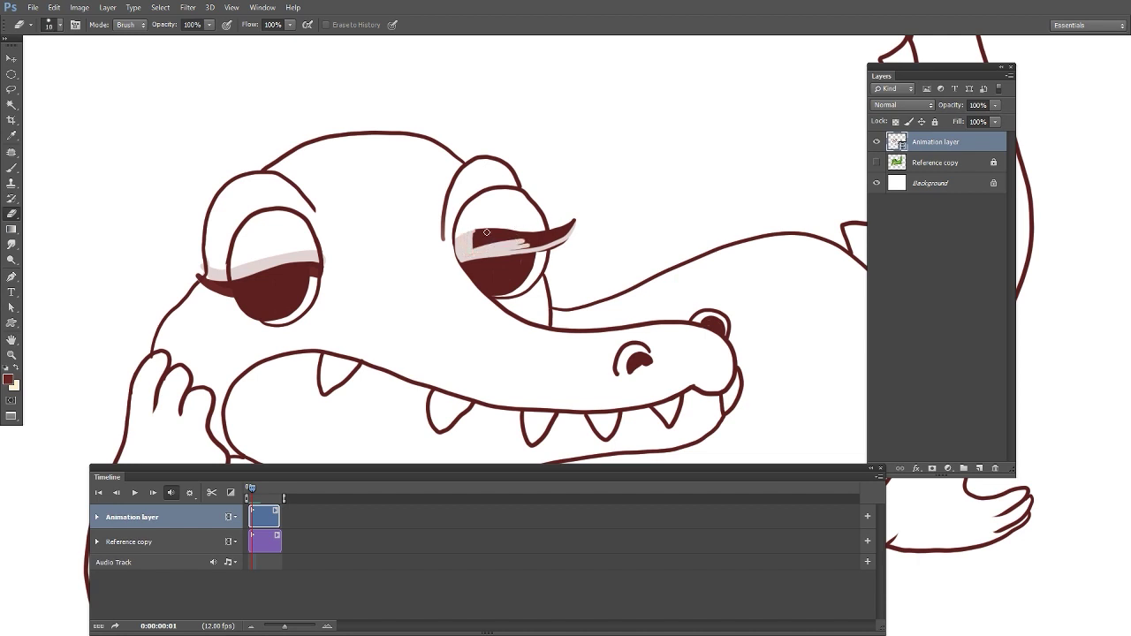
{"action": "key", "text": "bracketright"}
{"action": "mouse_move", "coordinate": [487, 232]}
{"action": "left_mouse_down"}
{"action": "mouse_move", "coordinate": [487, 243]}
{"action": "mouse_move", "coordinate": [520, 236]}
{"action": "mouse_move", "coordinate": [517, 245]}
{"action": "mouse_move", "coordinate": [583, 215]}
{"action": "mouse_move", "coordinate": [540, 247]}
{"action": "mouse_move", "coordinate": [568, 239]}
{"action": "mouse_move", "coordinate": [555, 235]}
{"action": "left_mouse_up"}
Step: Redraw the lid and lashes of the eye nearer the snout slightly lower with the brush and fill them in down to the pupil
{"action": "key", "text": "b"}
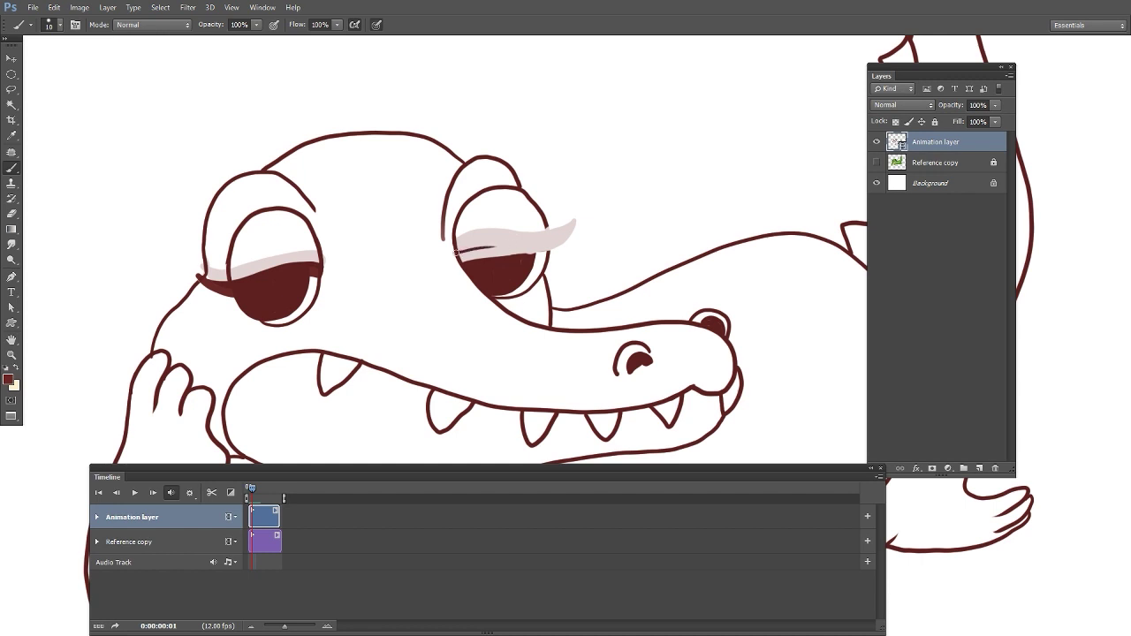
{"action": "left_click_drag", "start_coordinate": [456, 253], "coordinate": [505, 247]}
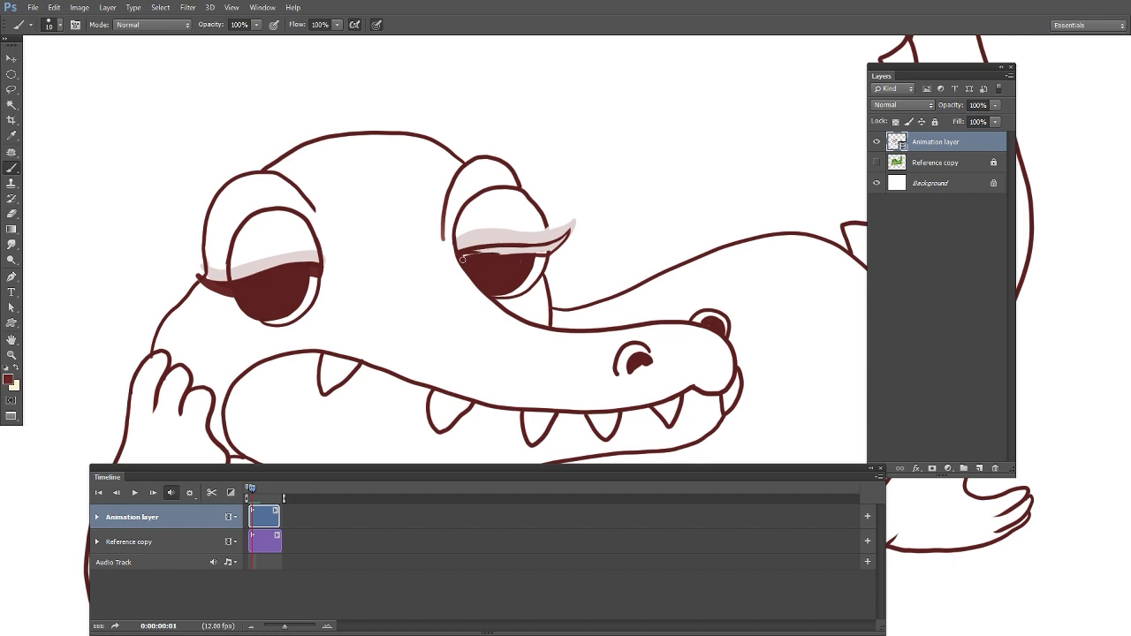
{"action": "left_click_drag", "start_coordinate": [463, 259], "coordinate": [500, 252]}
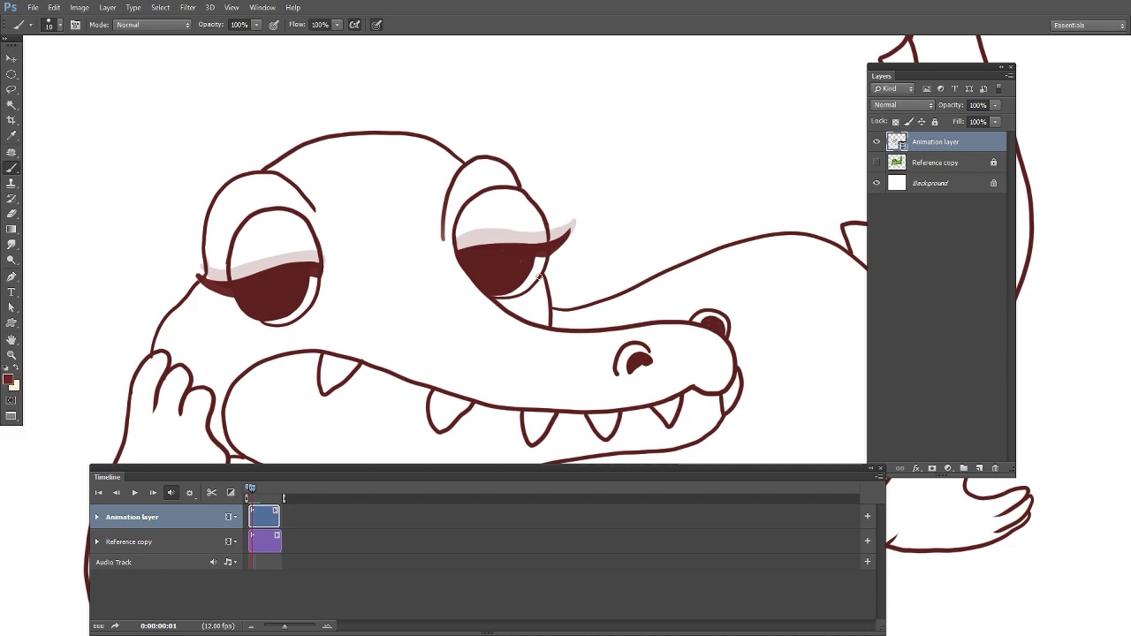
Step: Lasso the tail on the second frame and rotate it 8.87° away from the head around its base
{"action": "mouse_move", "coordinate": [713, 365]}
{"action": "left_mouse_down"}
{"action": "mouse_move", "coordinate": [694, 346]}
{"action": "mouse_move", "coordinate": [707, 362]}
{"action": "mouse_move", "coordinate": [687, 374]}
{"action": "mouse_move", "coordinate": [722, 341]}
{"action": "mouse_move", "coordinate": [699, 374]}
{"action": "mouse_move", "coordinate": [656, 398]}
{"action": "left_mouse_up"}
{"action": "key", "text": "ctrl+minus"}
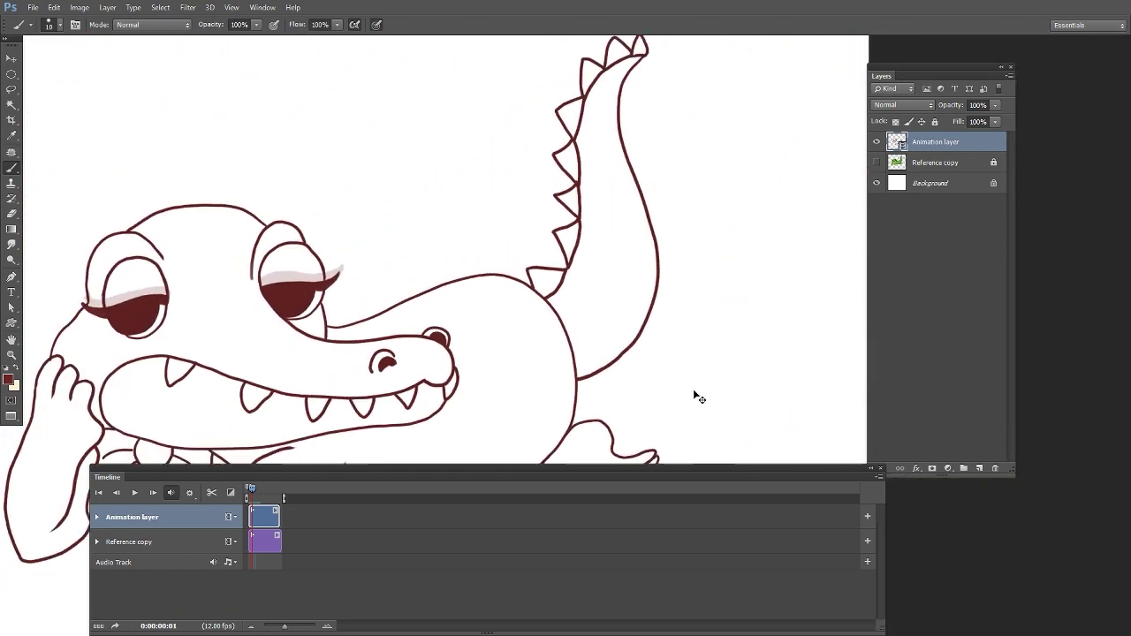
{"action": "left_click_drag", "start_coordinate": [711, 362], "coordinate": [645, 391]}
{"action": "left_click", "coordinate": [10, 89]}
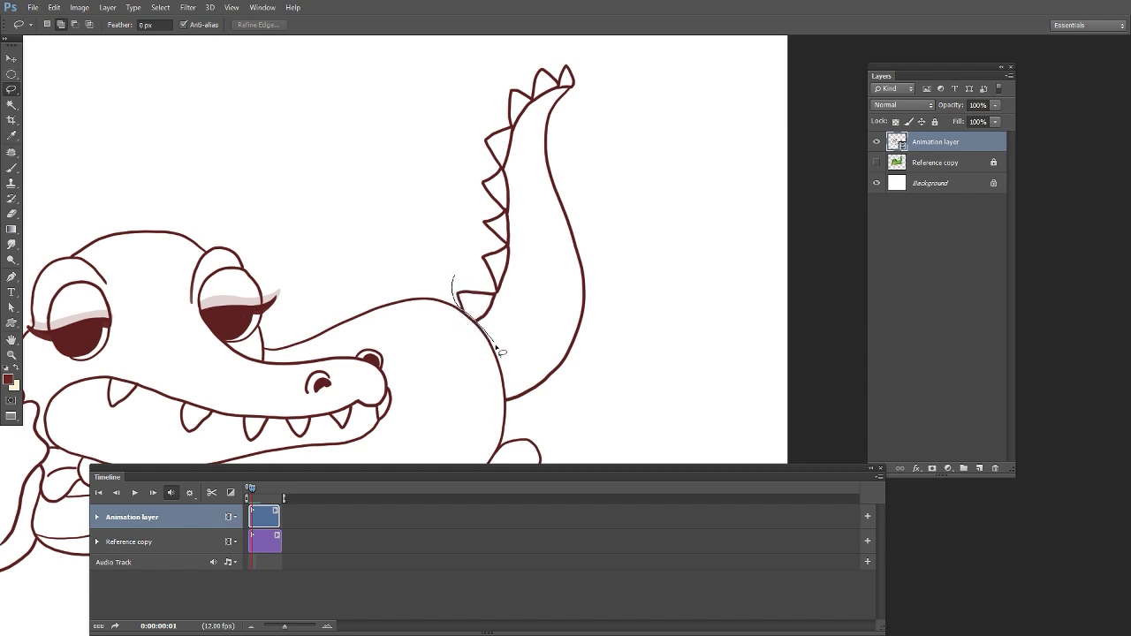
{"action": "mouse_move", "coordinate": [550, 400]}
{"action": "left_mouse_down"}
{"action": "mouse_move", "coordinate": [594, 306]}
{"action": "mouse_move", "coordinate": [606, 146]}
{"action": "mouse_move", "coordinate": [587, 57]}
{"action": "mouse_move", "coordinate": [500, 64]}
{"action": "mouse_move", "coordinate": [454, 241]}
{"action": "left_mouse_up"}
{"action": "key", "text": "ctrl+t"}
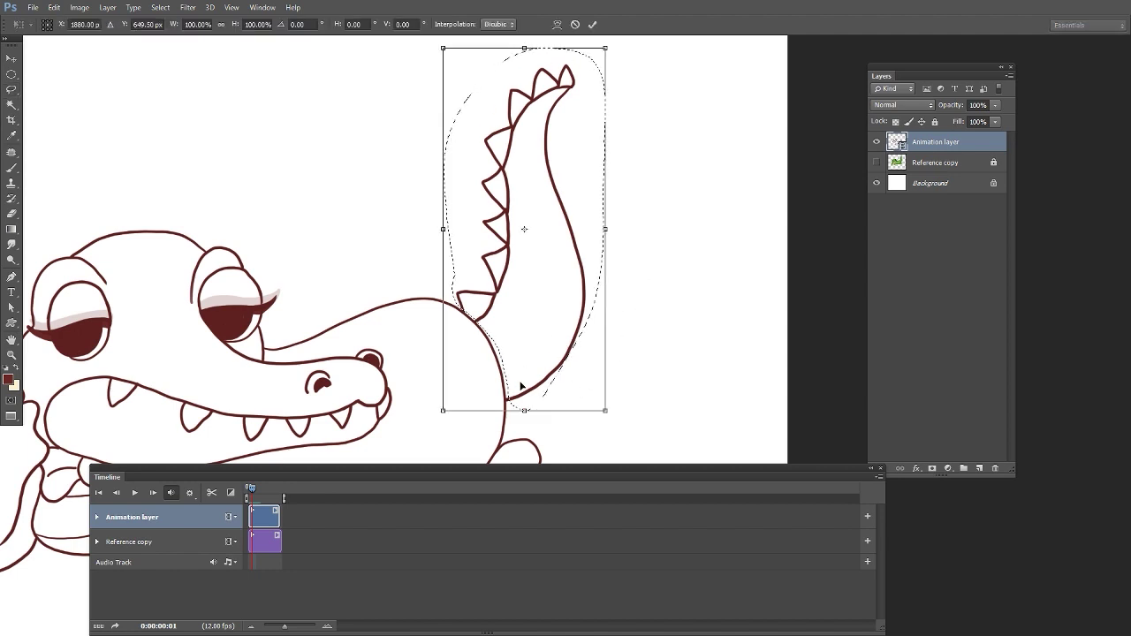
{"action": "left_click_drag", "start_coordinate": [523, 227], "coordinate": [501, 368]}
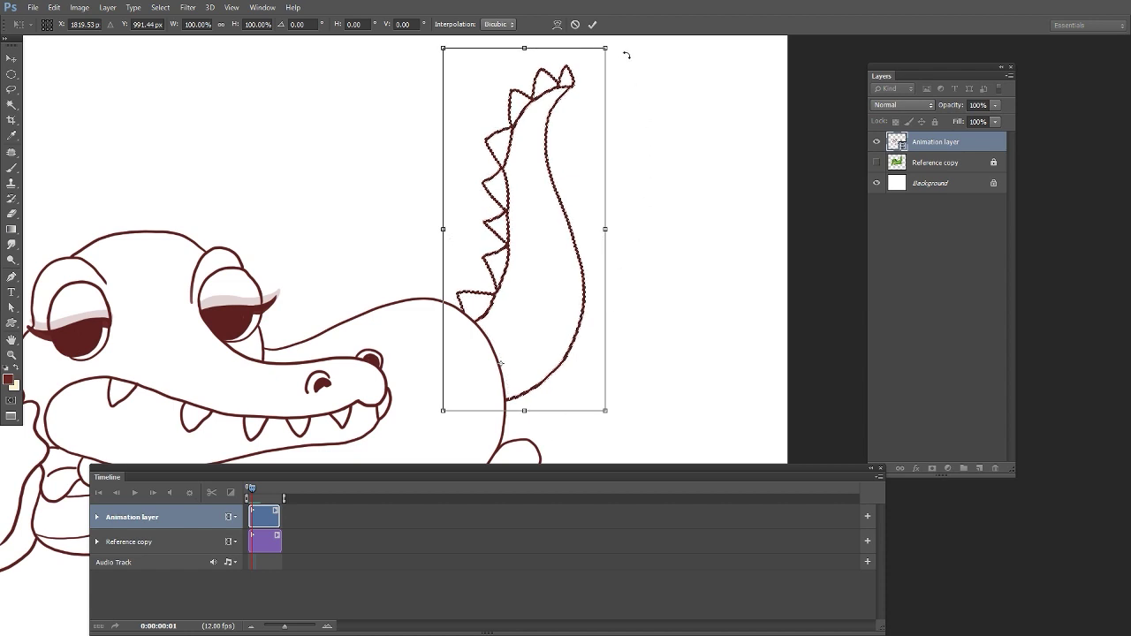
{"action": "left_click_drag", "start_coordinate": [628, 52], "coordinate": [662, 93]}
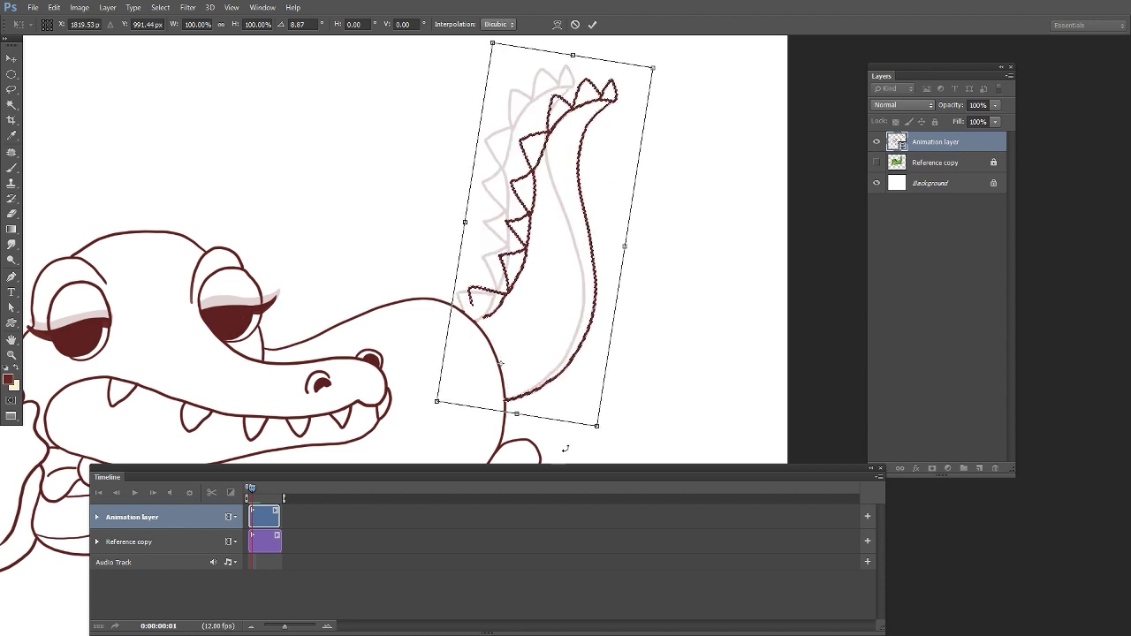
{"action": "key", "text": "Return"}
{"action": "key", "text": "ctrl+d"}
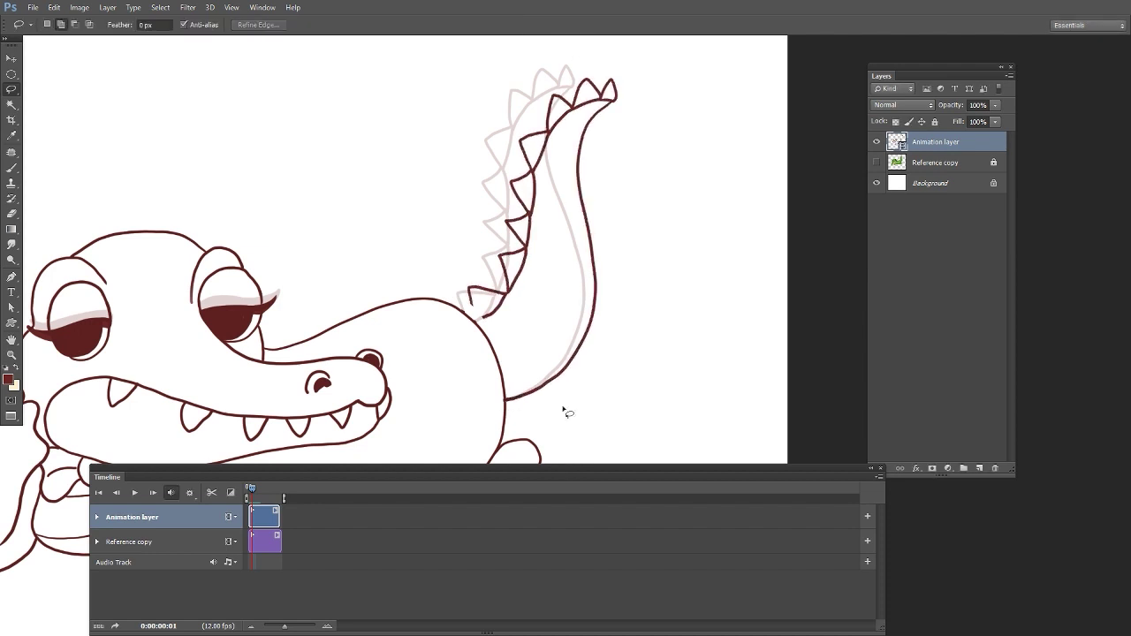
Step: Reconnect the rotated tail's base and lowest spike to the back with the brush, and scrub the frames to check the motion
{"action": "left_click", "coordinate": [11, 167]}
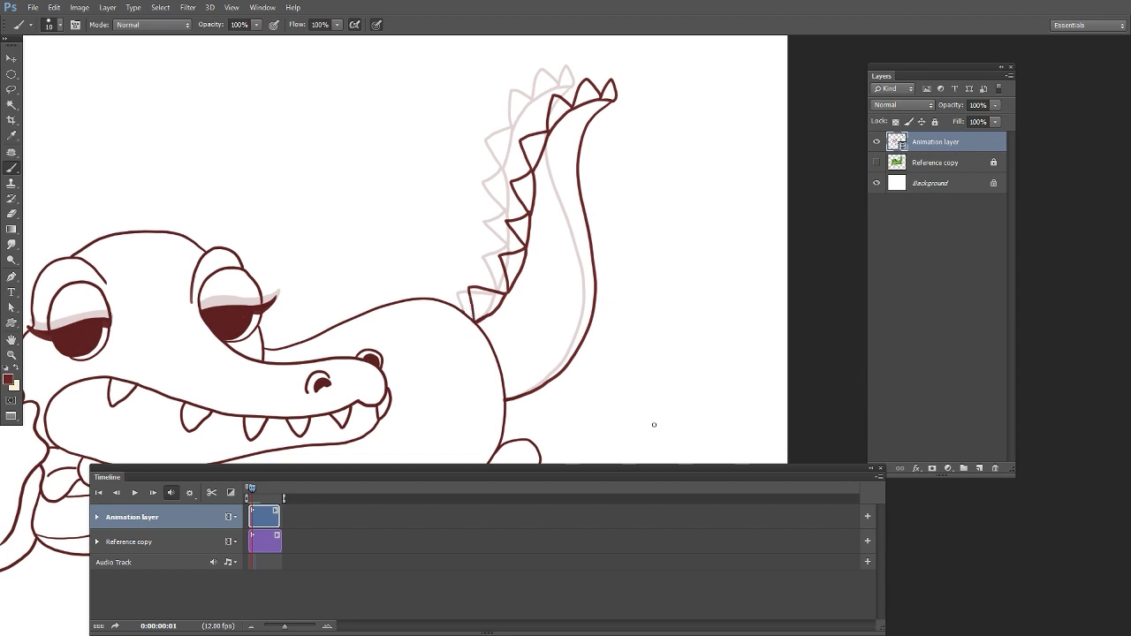
{"action": "key", "text": "ctrl+minus"}
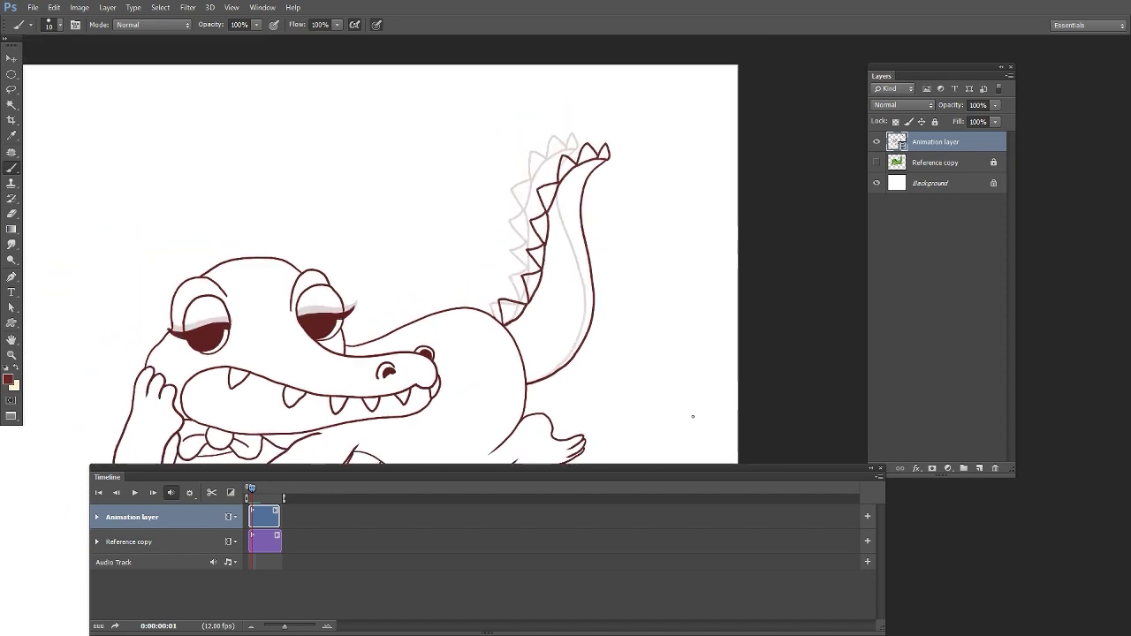
{"action": "left_click_drag", "start_coordinate": [685, 406], "coordinate": [719, 314]}
{"action": "left_click_drag", "start_coordinate": [252, 487], "coordinate": [252, 494]}
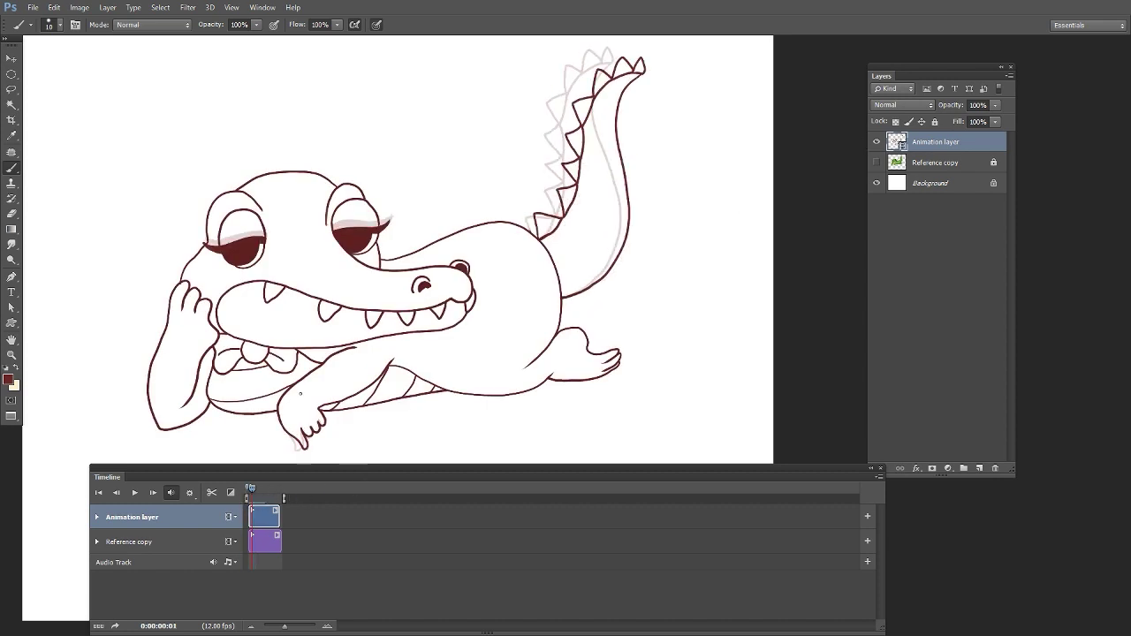
Step: Lasso the whole crocodile drawing on the second frame and copy it in place onto the third frame
{"action": "left_click", "coordinate": [11, 89]}
{"action": "mouse_move", "coordinate": [315, 127]}
{"action": "left_mouse_down"}
{"action": "mouse_move", "coordinate": [126, 313]}
{"action": "mouse_move", "coordinate": [695, 240]}
{"action": "mouse_move", "coordinate": [311, 131]}
{"action": "left_mouse_up"}
{"action": "key", "text": "ctrl+c"}
{"action": "left_click_drag", "start_coordinate": [251, 490], "coordinate": [257, 490]}
{"action": "key", "text": "ctrl+v"}
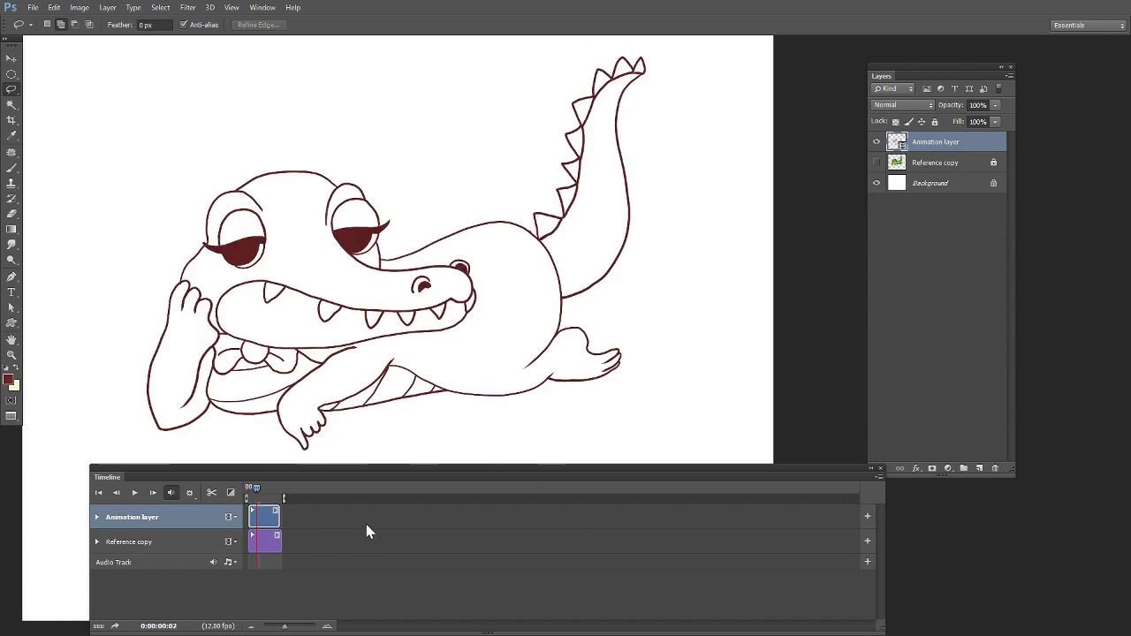
Step: Erase the fingers of the front hand on the third frame with a 25 px eraser
{"action": "key", "text": "ctrl+plus"}
{"action": "key", "text": "ctrl+plus"}
{"action": "left_click_drag", "start_coordinate": [417, 354], "coordinate": [662, 164]}
{"action": "left_click", "coordinate": [11, 214]}
{"action": "mouse_move", "coordinate": [301, 349]}
{"action": "left_mouse_down"}
{"action": "mouse_move", "coordinate": [283, 380]}
{"action": "mouse_move", "coordinate": [341, 366]}
{"action": "left_mouse_up"}
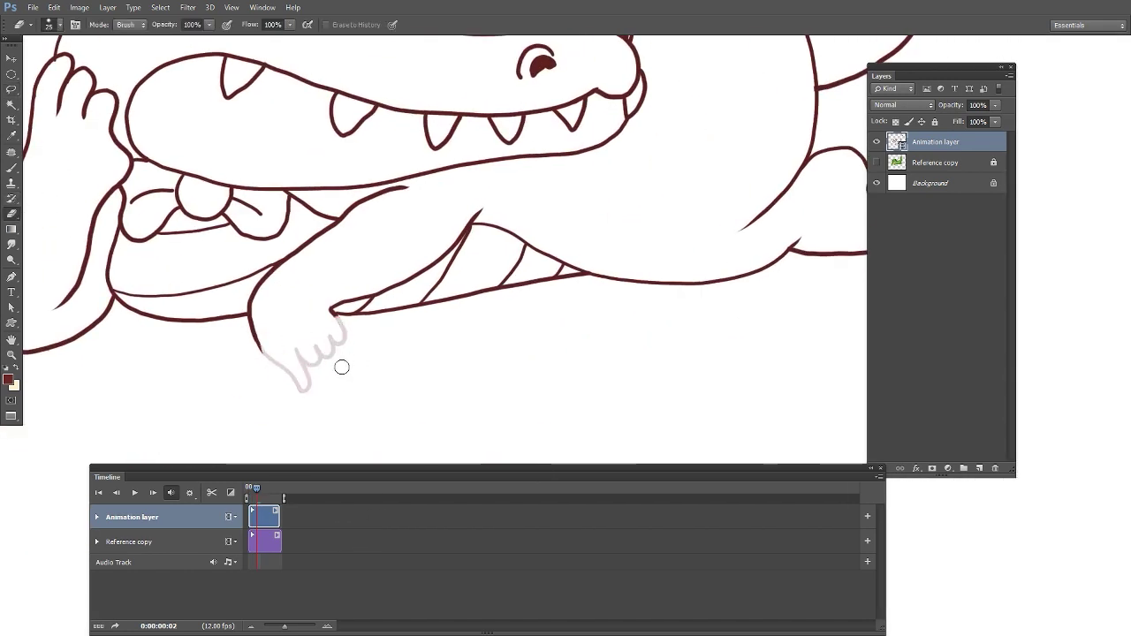
Step: Redraw the front hand's fingers on the third frame with the longest fingertip shifted slightly toward the elbow-propped arm, and scrub to check the motion
{"action": "left_click", "coordinate": [11, 167]}
{"action": "mouse_move", "coordinate": [252, 326]}
{"action": "left_mouse_down"}
{"action": "mouse_move", "coordinate": [293, 395]}
{"action": "mouse_move", "coordinate": [297, 351]}
{"action": "left_mouse_up"}
{"action": "mouse_move", "coordinate": [297, 351]}
{"action": "left_mouse_down"}
{"action": "mouse_move", "coordinate": [316, 364]}
{"action": "mouse_move", "coordinate": [330, 356]}
{"action": "left_mouse_up"}
{"action": "left_click_drag", "start_coordinate": [329, 337], "coordinate": [342, 318]}
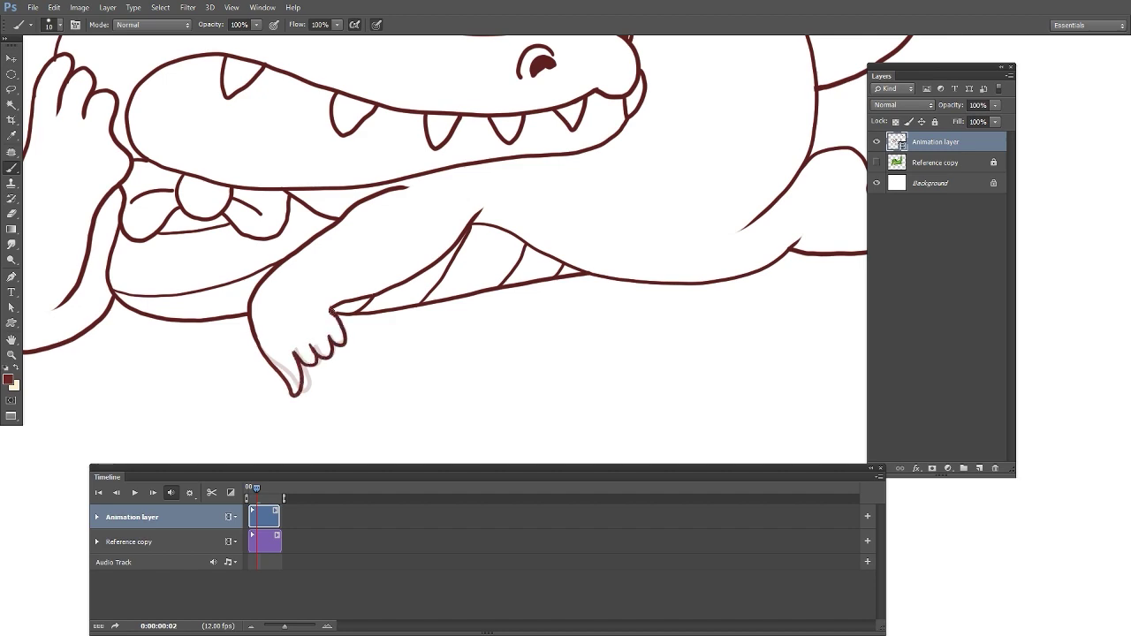
{"action": "left_click_drag", "start_coordinate": [248, 492], "coordinate": [257, 491]}
Step: Erase the upper lid bands and lashes of both eyes on the third frame with the 25 px eraser
{"action": "left_click_drag", "start_coordinate": [409, 246], "coordinate": [556, 374]}
{"action": "key", "text": "ctrl+plus"}
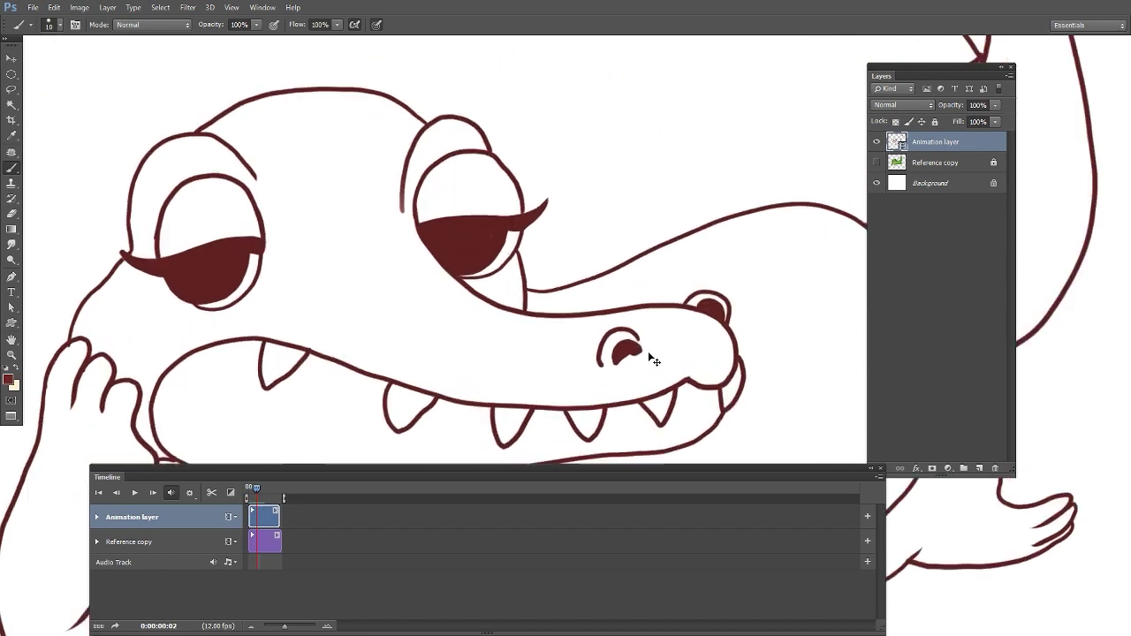
{"action": "key", "text": "ctrl+minus"}
{"action": "left_click_drag", "start_coordinate": [545, 320], "coordinate": [483, 294]}
{"action": "key", "text": "e"}
{"action": "mouse_move", "coordinate": [230, 267]}
{"action": "left_mouse_down"}
{"action": "mouse_move", "coordinate": [314, 261]}
{"action": "mouse_move", "coordinate": [247, 273]}
{"action": "mouse_move", "coordinate": [349, 257]}
{"action": "left_mouse_up"}
{"action": "left_click_drag", "start_coordinate": [246, 274], "coordinate": [359, 263]}
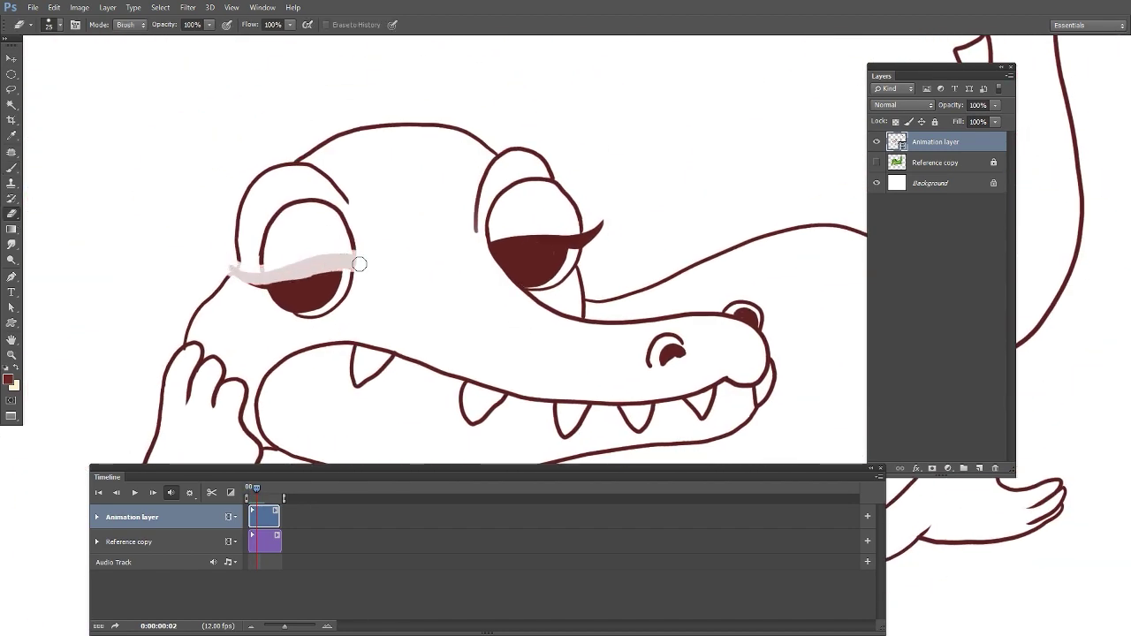
{"action": "left_click_drag", "start_coordinate": [602, 226], "coordinate": [493, 251]}
{"action": "left_click_drag", "start_coordinate": [579, 241], "coordinate": [493, 254]}
Step: Redraw both eyes' lids and lashes slightly lower on the third frame with the brush and fill them in down to the pupils
{"action": "key", "text": "b"}
{"action": "mouse_move", "coordinate": [355, 265]}
{"action": "left_mouse_down"}
{"action": "mouse_move", "coordinate": [264, 280]}
{"action": "mouse_move", "coordinate": [274, 290]}
{"action": "mouse_move", "coordinate": [251, 281]}
{"action": "mouse_move", "coordinate": [293, 284]}
{"action": "mouse_move", "coordinate": [336, 267]}
{"action": "left_mouse_up"}
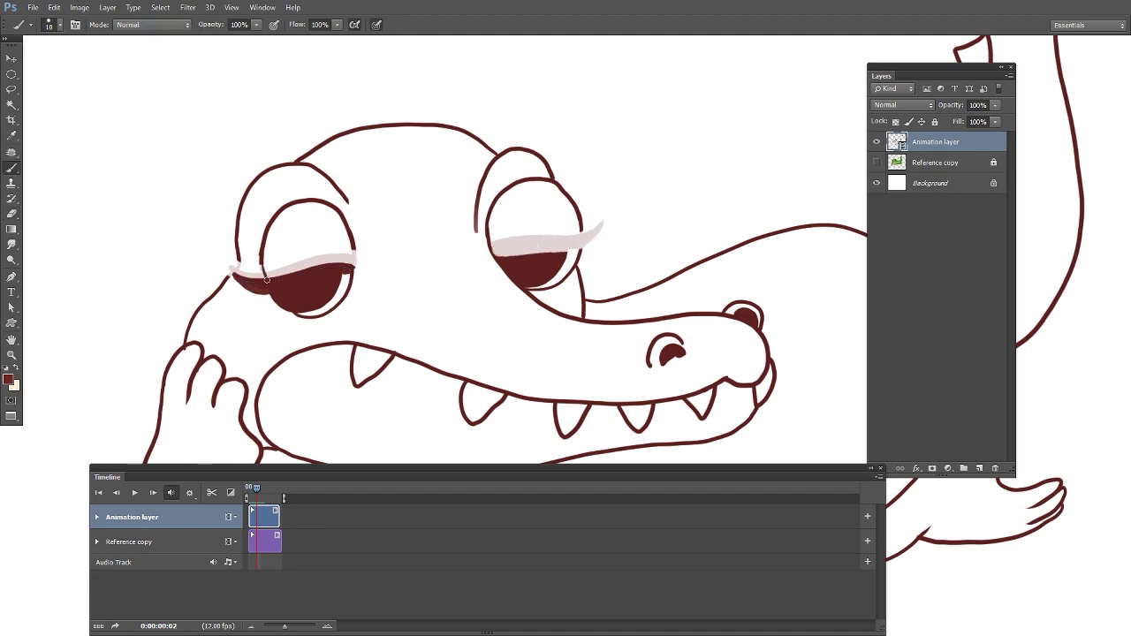
{"action": "mouse_move", "coordinate": [493, 253]}
{"action": "left_mouse_down"}
{"action": "mouse_move", "coordinate": [557, 247]}
{"action": "mouse_move", "coordinate": [600, 227]}
{"action": "mouse_move", "coordinate": [571, 257]}
{"action": "left_mouse_up"}
{"action": "left_click_drag", "start_coordinate": [497, 256], "coordinate": [556, 256]}
Step: Lasso the tail on the third frame, rotate it further from the head around its base and warp the base to meet the back
{"action": "scroll", "coordinate": [687, 369], "scroll_direction": "down", "scroll_amount": 6}
{"action": "key", "text": "l"}
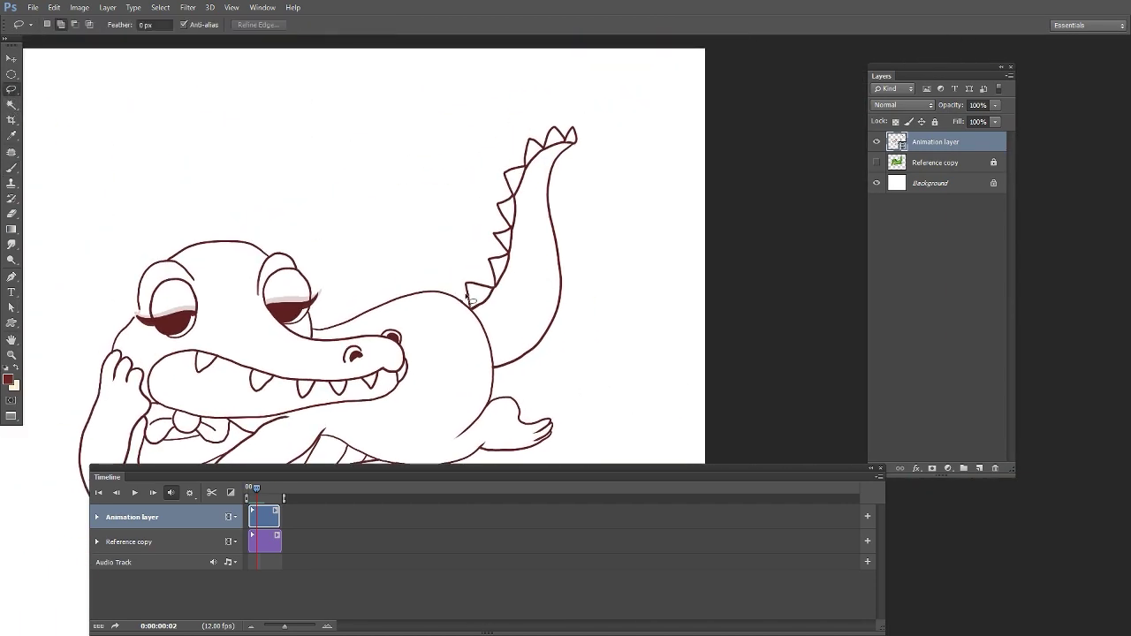
{"action": "mouse_move", "coordinate": [469, 299]}
{"action": "left_mouse_down"}
{"action": "mouse_move", "coordinate": [494, 351]}
{"action": "mouse_move", "coordinate": [541, 380]}
{"action": "left_mouse_up"}
{"action": "key", "text": "ctrl+t"}
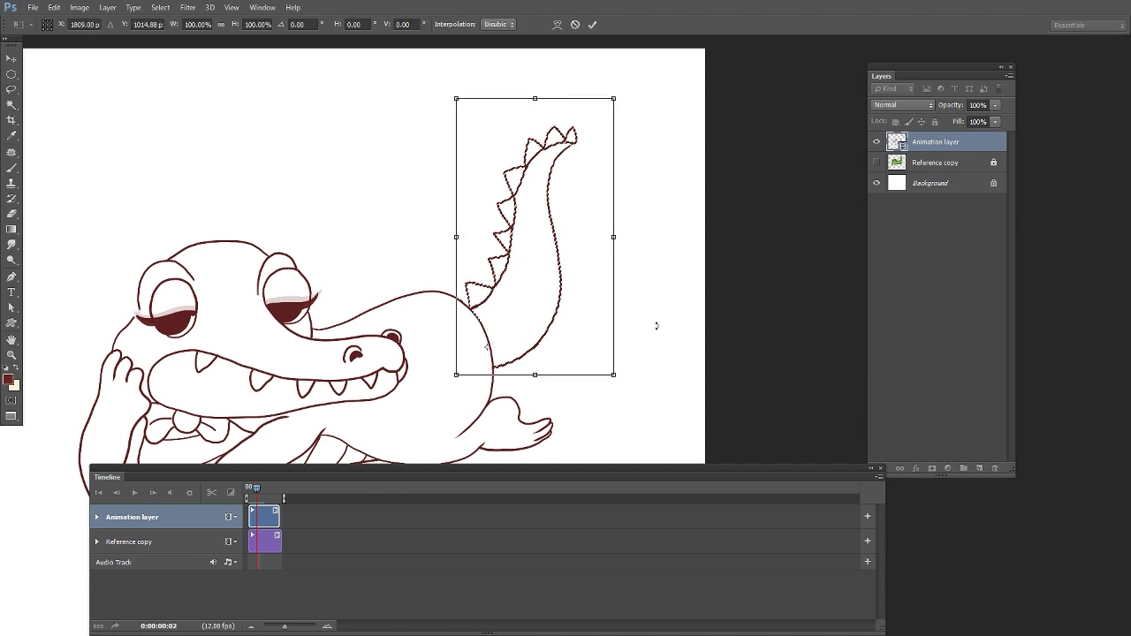
{"action": "left_click_drag", "start_coordinate": [657, 326], "coordinate": [657, 114]}
{"action": "right_click", "coordinate": [497, 277]}
{"action": "left_click", "coordinate": [539, 406]}
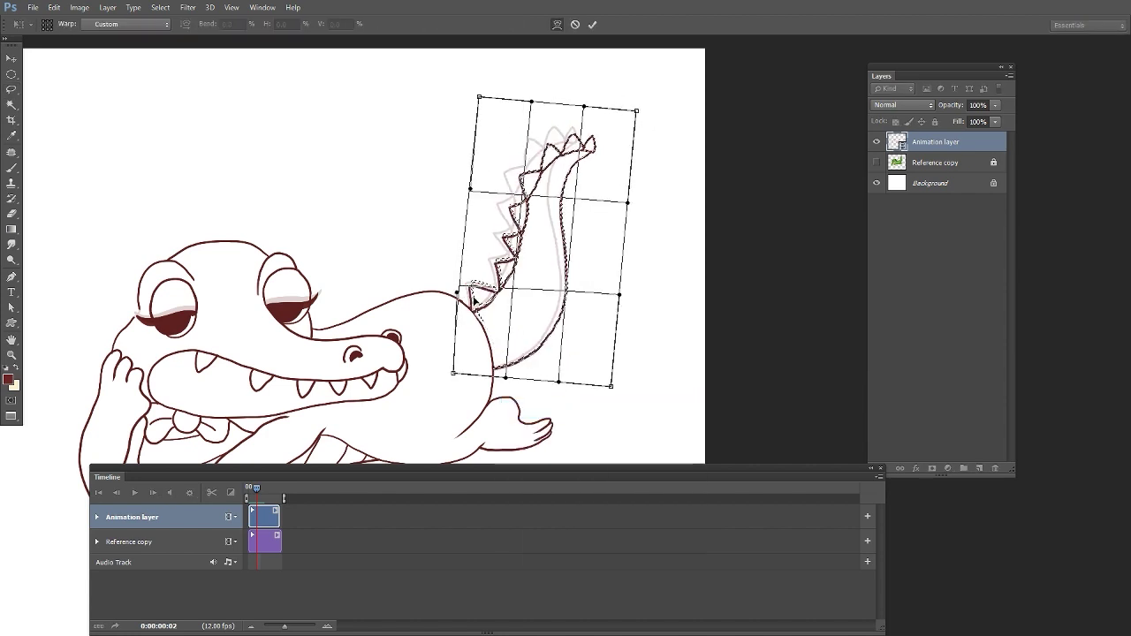
{"action": "key", "text": "Return"}
Step: Lasso the whole crocodile on the third frame, copy it in place onto the fourth frame and merge it into the animation layer
{"action": "scroll", "coordinate": [671, 411], "scroll_direction": "up", "scroll_amount": 3}
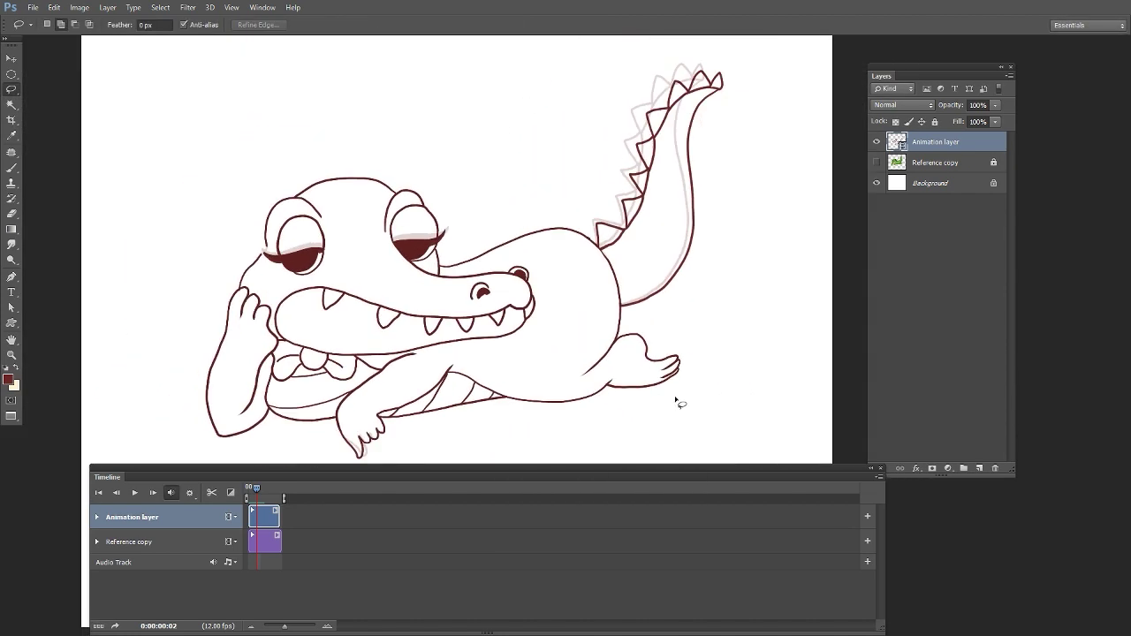
{"action": "mouse_move", "coordinate": [347, 133]}
{"action": "left_mouse_down"}
{"action": "mouse_move", "coordinate": [181, 400]}
{"action": "mouse_move", "coordinate": [385, 140]}
{"action": "mouse_move", "coordinate": [351, 130]}
{"action": "left_mouse_up"}
{"action": "key", "text": "ctrl+c"}
{"action": "key", "text": "Right"}
{"action": "key", "text": "ctrl+v"}
{"action": "key", "text": "ctrl+e"}
Step: Erase the fingers of the front hand on the fourth frame
{"action": "scroll", "coordinate": [521, 371], "scroll_direction": "up", "scroll_amount": 1}
{"action": "left_click_drag", "start_coordinate": [520, 371], "coordinate": [535, 283]}
{"action": "scroll", "coordinate": [496, 398], "scroll_direction": "up", "scroll_amount": 1}
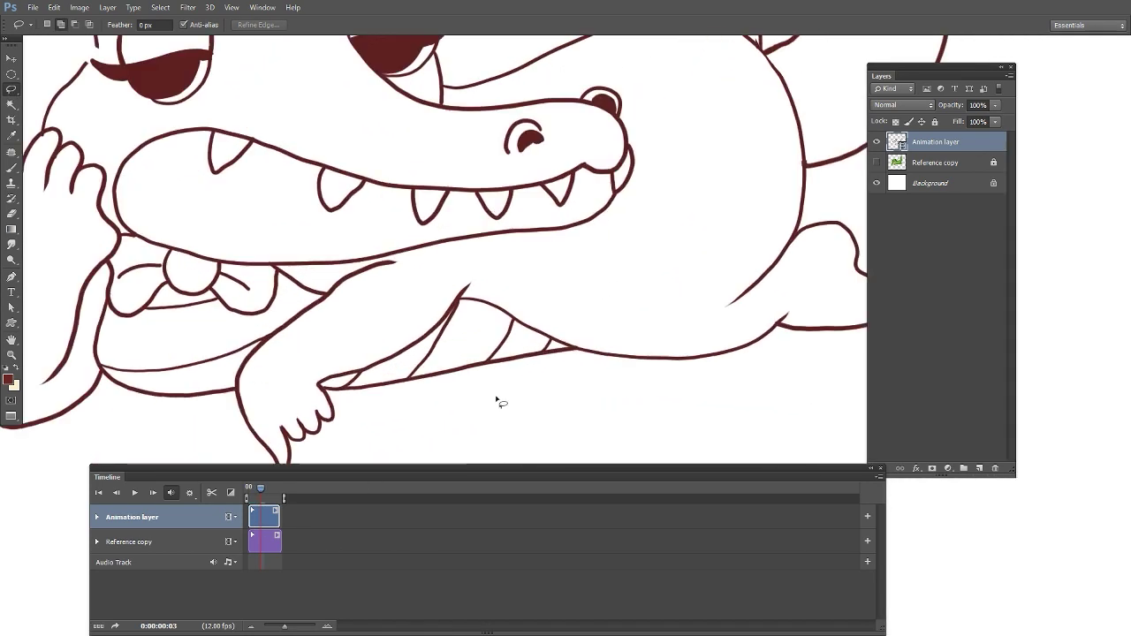
{"action": "left_click_drag", "start_coordinate": [496, 399], "coordinate": [558, 343]}
{"action": "key", "text": "e"}
{"action": "mouse_move", "coordinate": [303, 354]}
{"action": "left_mouse_down"}
{"action": "mouse_move", "coordinate": [324, 413]}
{"action": "mouse_move", "coordinate": [340, 375]}
{"action": "mouse_move", "coordinate": [353, 382]}
{"action": "mouse_move", "coordinate": [365, 361]}
{"action": "mouse_move", "coordinate": [385, 360]}
{"action": "mouse_move", "coordinate": [381, 330]}
{"action": "left_mouse_up"}
Step: Redraw the front hand's fingers slightly shifted on the fourth frame with the brush and clean up the line at the wrist
{"action": "key", "text": "b"}
{"action": "key", "text": "e"}
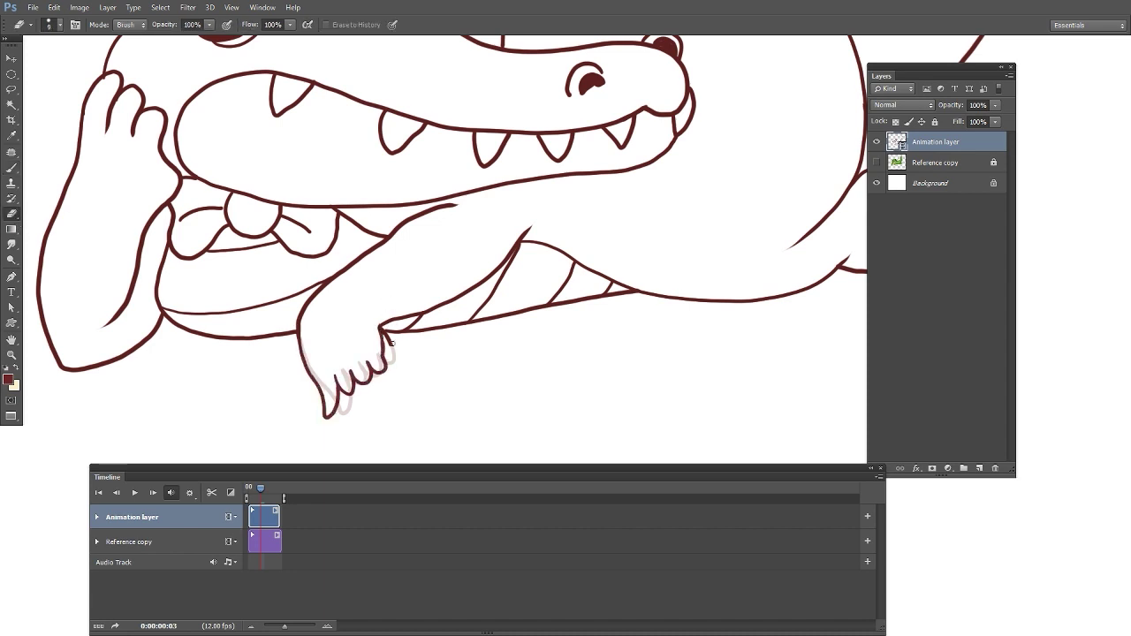
{"action": "key", "text": "b"}
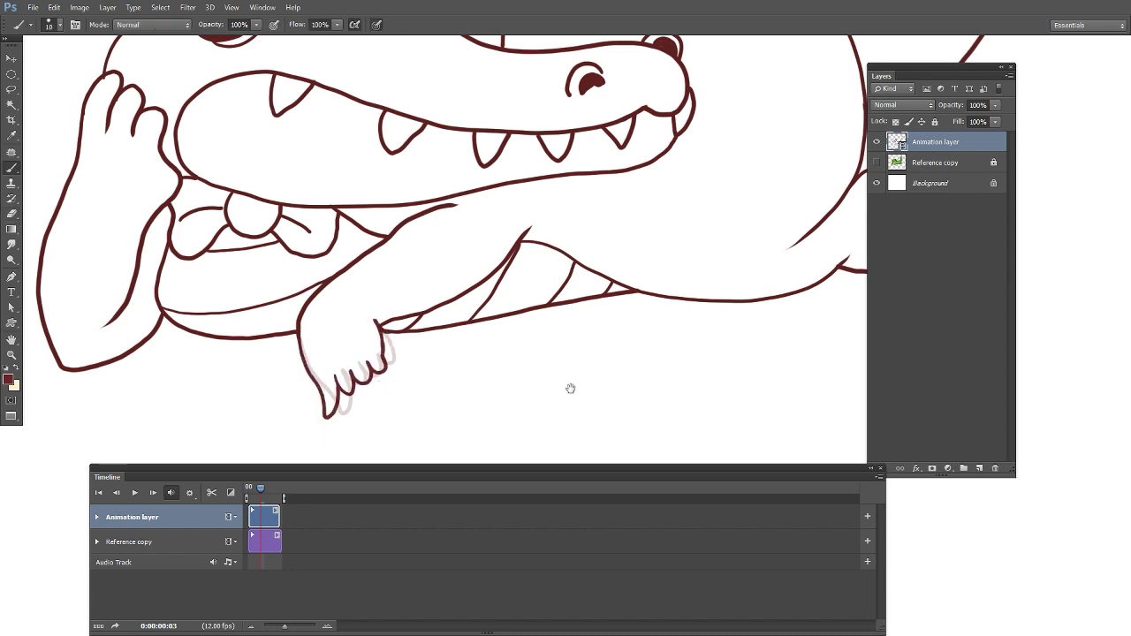
Step: Erase the eyelid and lash of the eye nearest the raised hand on the fourth frame and redraw them slightly lower
{"action": "left_click_drag", "start_coordinate": [350, 112], "coordinate": [383, 366]}
{"action": "key", "text": "ctrl+plus"}
{"action": "left_click_drag", "start_coordinate": [126, 327], "coordinate": [482, 394]}
{"action": "key", "text": "e"}
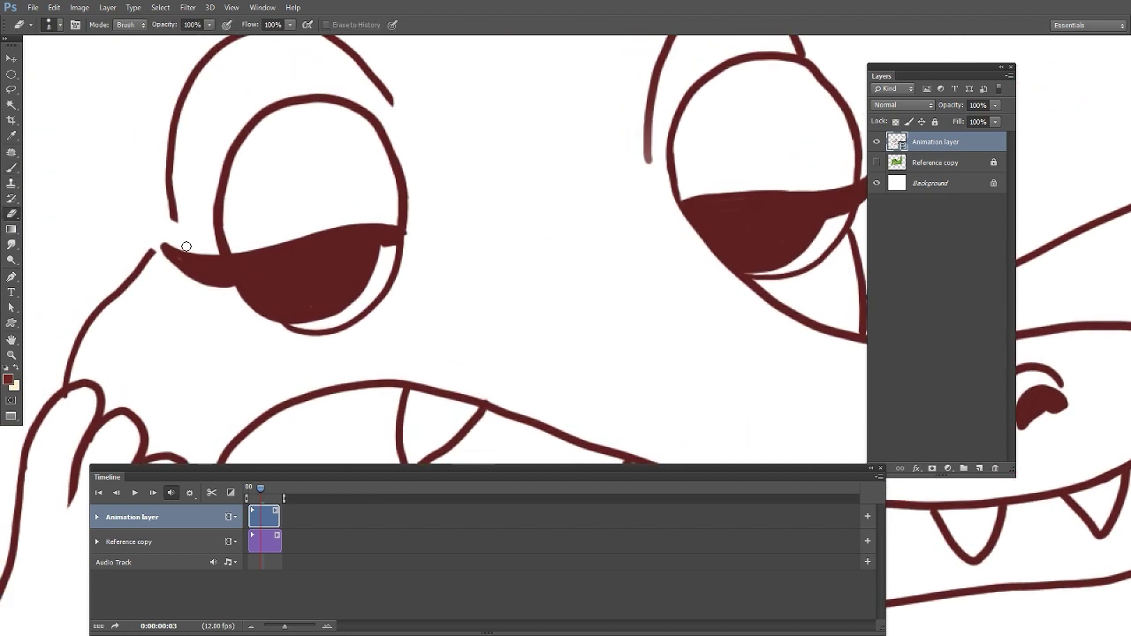
{"action": "left_click_drag", "start_coordinate": [185, 246], "coordinate": [231, 270]}
{"action": "mouse_move", "coordinate": [386, 241]}
{"action": "left_mouse_down"}
{"action": "mouse_move", "coordinate": [395, 231]}
{"action": "mouse_move", "coordinate": [247, 264]}
{"action": "mouse_move", "coordinate": [374, 227]}
{"action": "left_mouse_up"}
{"action": "left_click", "coordinate": [12, 167]}
{"action": "mouse_move", "coordinate": [223, 221]}
{"action": "left_mouse_down"}
{"action": "mouse_move", "coordinate": [236, 277]}
{"action": "mouse_move", "coordinate": [236, 265]}
{"action": "left_mouse_up"}
{"action": "mouse_move", "coordinate": [401, 235]}
{"action": "left_mouse_down"}
{"action": "mouse_move", "coordinate": [236, 274]}
{"action": "mouse_move", "coordinate": [176, 254]}
{"action": "mouse_move", "coordinate": [282, 253]}
{"action": "mouse_move", "coordinate": [276, 286]}
{"action": "mouse_move", "coordinate": [227, 290]}
{"action": "mouse_move", "coordinate": [244, 291]}
{"action": "mouse_move", "coordinate": [262, 262]}
{"action": "mouse_move", "coordinate": [390, 250]}
{"action": "left_mouse_up"}
{"action": "key", "text": "ctrl+z"}
Step: Erase the eyelid and lash of the eye nearest the snout on the fourth frame and redraw them slightly lower
{"action": "left_click_drag", "start_coordinate": [863, 279], "coordinate": [656, 306]}
{"action": "key", "text": "e"}
{"action": "mouse_move", "coordinate": [477, 227]}
{"action": "left_mouse_down"}
{"action": "mouse_move", "coordinate": [506, 241]}
{"action": "mouse_move", "coordinate": [572, 242]}
{"action": "mouse_move", "coordinate": [661, 201]}
{"action": "mouse_move", "coordinate": [500, 237]}
{"action": "mouse_move", "coordinate": [675, 200]}
{"action": "mouse_move", "coordinate": [498, 254]}
{"action": "mouse_move", "coordinate": [540, 240]}
{"action": "mouse_move", "coordinate": [622, 244]}
{"action": "mouse_move", "coordinate": [674, 204]}
{"action": "mouse_move", "coordinate": [646, 245]}
{"action": "mouse_move", "coordinate": [599, 248]}
{"action": "mouse_move", "coordinate": [629, 254]}
{"action": "left_mouse_up"}
{"action": "key", "text": "b"}
Step: Close the outline gap between brow and cheek on the fourth frame and touch up the lash nearest the snout
{"action": "mouse_move", "coordinate": [480, 442]}
{"action": "left_mouse_down"}
{"action": "mouse_move", "coordinate": [601, 413]}
{"action": "mouse_move", "coordinate": [687, 423]}
{"action": "left_mouse_up"}
{"action": "left_click_drag", "start_coordinate": [175, 214], "coordinate": [153, 258]}
{"action": "key", "text": "ctrl+z"}
{"action": "mouse_move", "coordinate": [168, 221]}
{"action": "left_mouse_down"}
{"action": "mouse_move", "coordinate": [152, 261]}
{"action": "mouse_move", "coordinate": [176, 237]}
{"action": "left_mouse_up"}
{"action": "key", "text": "e"}
{"action": "key", "text": "b"}
{"action": "left_click_drag", "start_coordinate": [169, 187], "coordinate": [175, 228]}
{"action": "left_click_drag", "start_coordinate": [171, 207], "coordinate": [152, 260]}
{"action": "left_click_drag", "start_coordinate": [690, 410], "coordinate": [445, 481]}
{"action": "mouse_move", "coordinate": [608, 265]}
{"action": "left_mouse_down"}
{"action": "mouse_move", "coordinate": [606, 242]}
{"action": "mouse_move", "coordinate": [615, 279]}
{"action": "left_mouse_up"}
Step: Go back to the third frame and close the same outline gap between brow and cheek with the brush
{"action": "key", "text": "Left"}
{"action": "left_click_drag", "start_coordinate": [309, 380], "coordinate": [589, 368]}
{"action": "left_click_drag", "start_coordinate": [204, 266], "coordinate": [180, 334]}
{"action": "key", "text": "ctrl+minus"}
{"action": "key", "text": "ctrl+minus"}
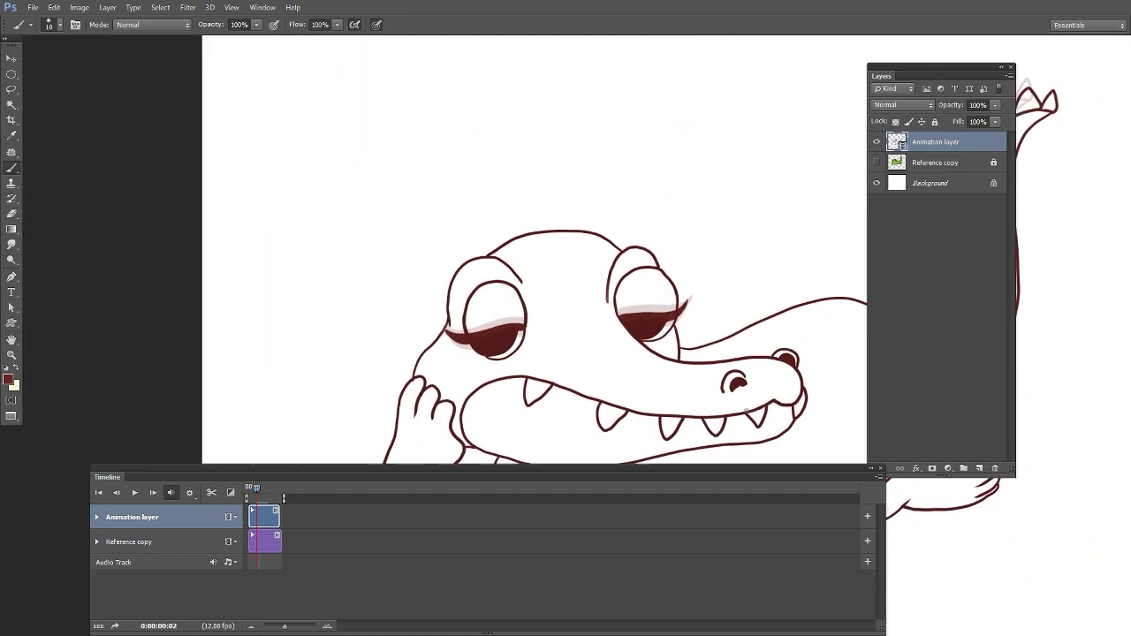
Step: Lasso the tail on the fourth frame, rotate it slightly away from the head and warp its base to meet the back
{"action": "left_click_drag", "start_coordinate": [565, 434], "coordinate": [309, 276]}
{"action": "left_click_drag", "start_coordinate": [760, 309], "coordinate": [613, 448]}
{"action": "key", "text": "Right"}
{"action": "key", "text": "l"}
{"action": "mouse_move", "coordinate": [477, 267]}
{"action": "left_mouse_down"}
{"action": "mouse_move", "coordinate": [529, 373]}
{"action": "mouse_move", "coordinate": [485, 270]}
{"action": "left_mouse_up"}
{"action": "key", "text": "ctrl+t"}
{"action": "left_click_drag", "start_coordinate": [712, 383], "coordinate": [709, 394]}
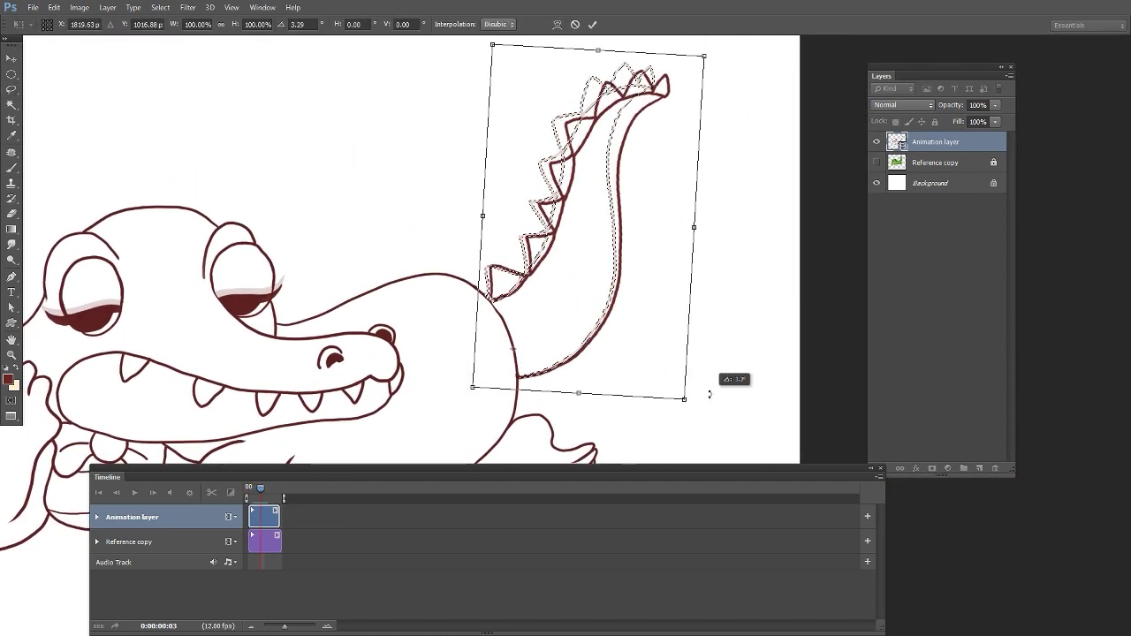
{"action": "right_click", "coordinate": [555, 268]}
{"action": "left_click", "coordinate": [629, 380]}
{"action": "key", "text": "Return"}
{"action": "key", "text": "ctrl+d"}
Step: Lasso the whole crocodile on the fourth frame and copy it in place onto the fifth frame in the animation layer
{"action": "left_click_drag", "start_coordinate": [566, 450], "coordinate": [696, 377]}
{"action": "mouse_move", "coordinate": [261, 489]}
{"action": "left_mouse_down"}
{"action": "mouse_move", "coordinate": [247, 491]}
{"action": "mouse_move", "coordinate": [260, 488]}
{"action": "left_mouse_up"}
{"action": "key", "text": "ctrl+minus"}
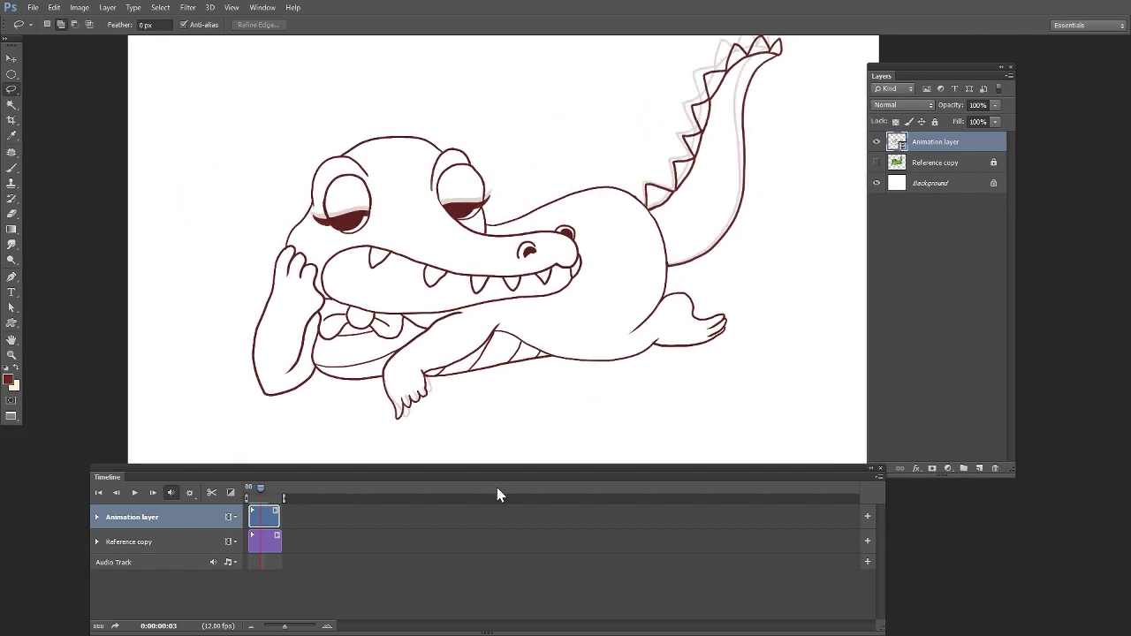
{"action": "left_click_drag", "start_coordinate": [534, 355], "coordinate": [511, 388]}
{"action": "mouse_move", "coordinate": [320, 156]}
{"action": "left_mouse_down"}
{"action": "mouse_move", "coordinate": [227, 259]}
{"action": "mouse_move", "coordinate": [720, 381]}
{"action": "mouse_move", "coordinate": [295, 174]}
{"action": "left_mouse_up"}
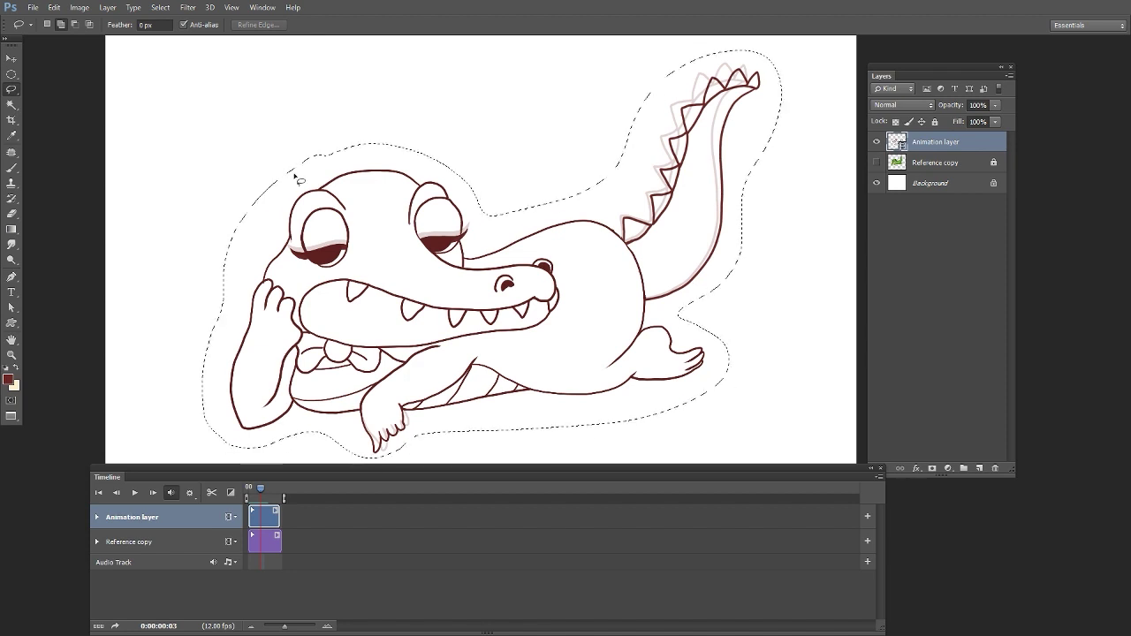
{"action": "key", "text": "ctrl+c"}
{"action": "key", "text": "Right"}
{"action": "key", "text": "ctrl+v"}
Step: Erase the front hand's fingers on the fifth frame and redraw them shifted slightly toward the raised arm
{"action": "key", "text": "ctrl+plus"}
{"action": "left_click_drag", "start_coordinate": [536, 374], "coordinate": [604, 297]}
{"action": "key", "text": "e"}
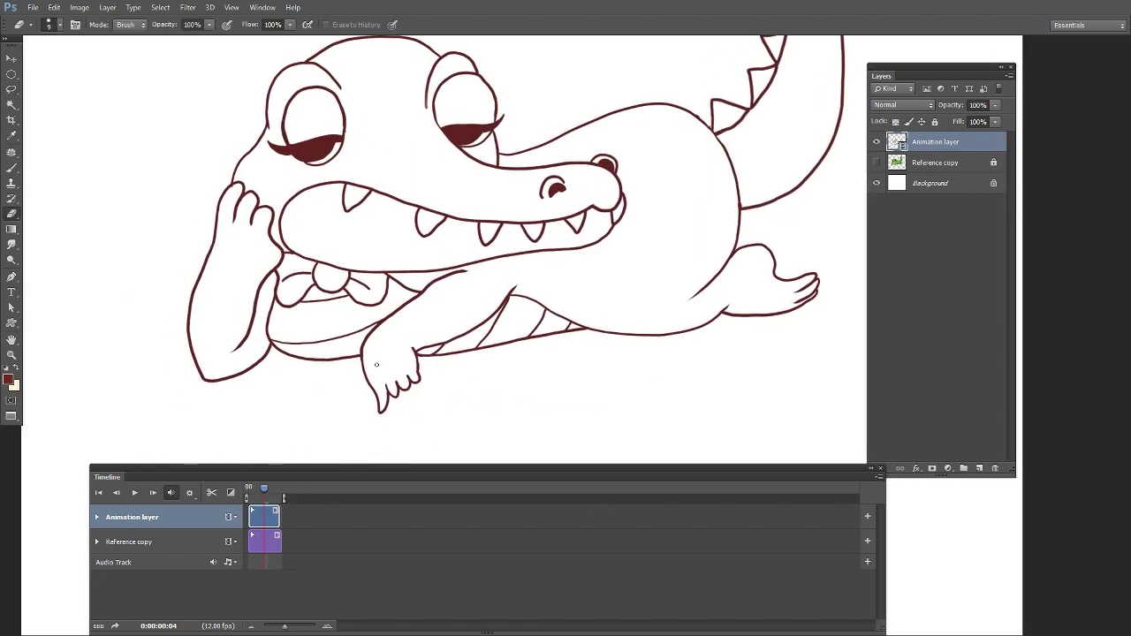
{"action": "mouse_move", "coordinate": [376, 389]}
{"action": "left_mouse_down"}
{"action": "mouse_move", "coordinate": [364, 362]}
{"action": "mouse_move", "coordinate": [363, 412]}
{"action": "mouse_move", "coordinate": [390, 382]}
{"action": "left_mouse_up"}
{"action": "key", "text": "b"}
{"action": "key", "text": "e"}
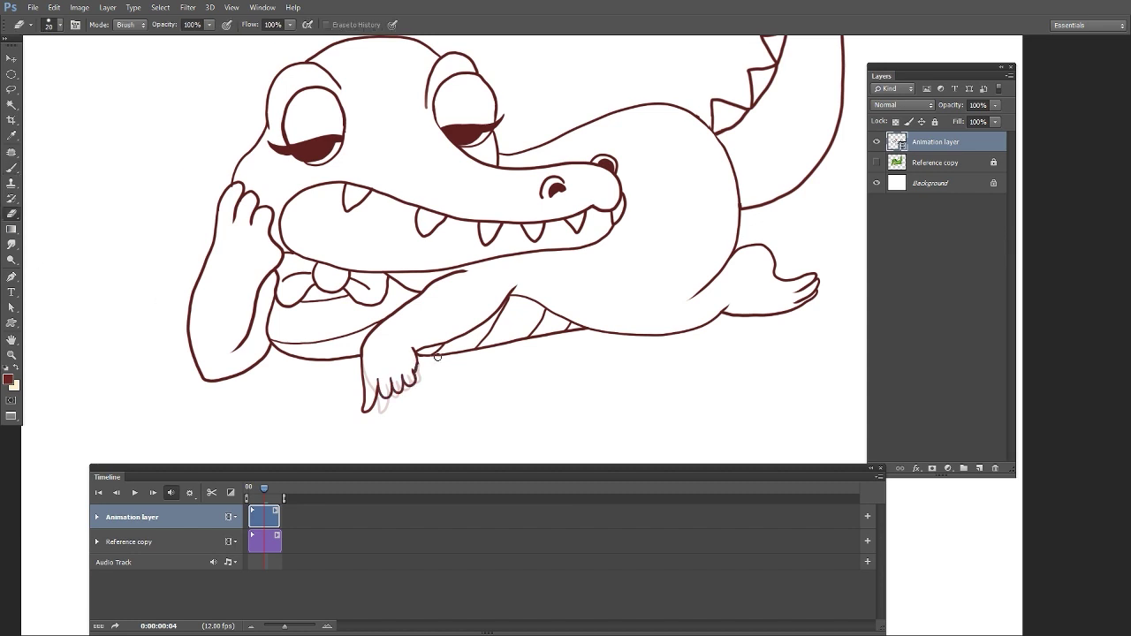
{"action": "key", "text": "b"}
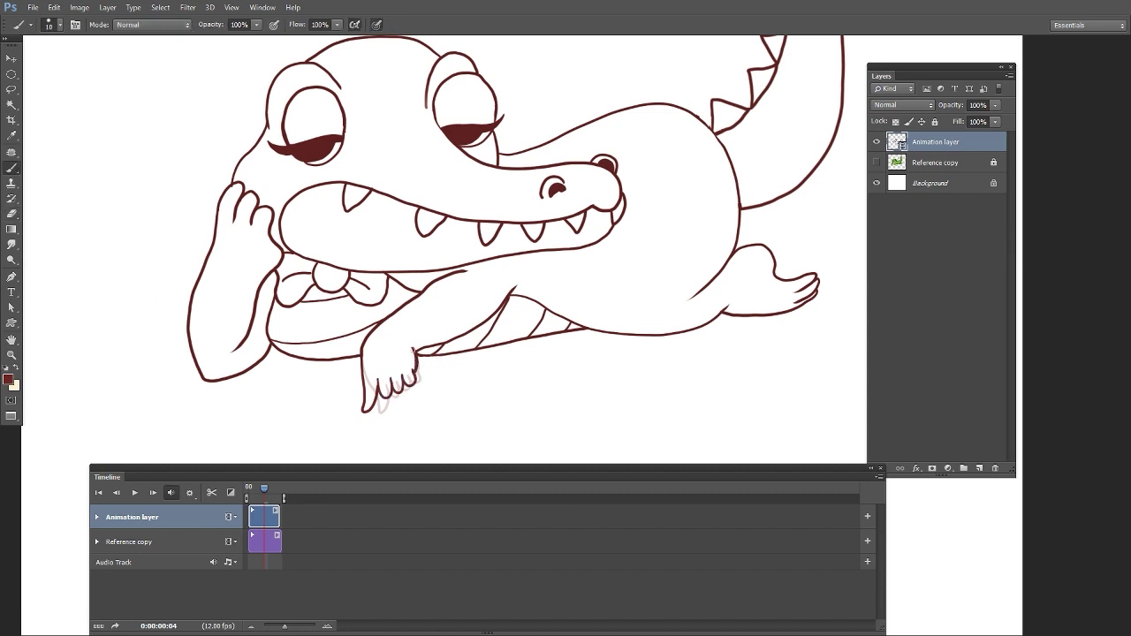
Step: Erase the eyelid and lash of the eye nearest the raised hand on the fifth frame and restore the eye's outline
{"action": "key", "text": "ctrl+plus"}
{"action": "left_click_drag", "start_coordinate": [456, 238], "coordinate": [570, 399]}
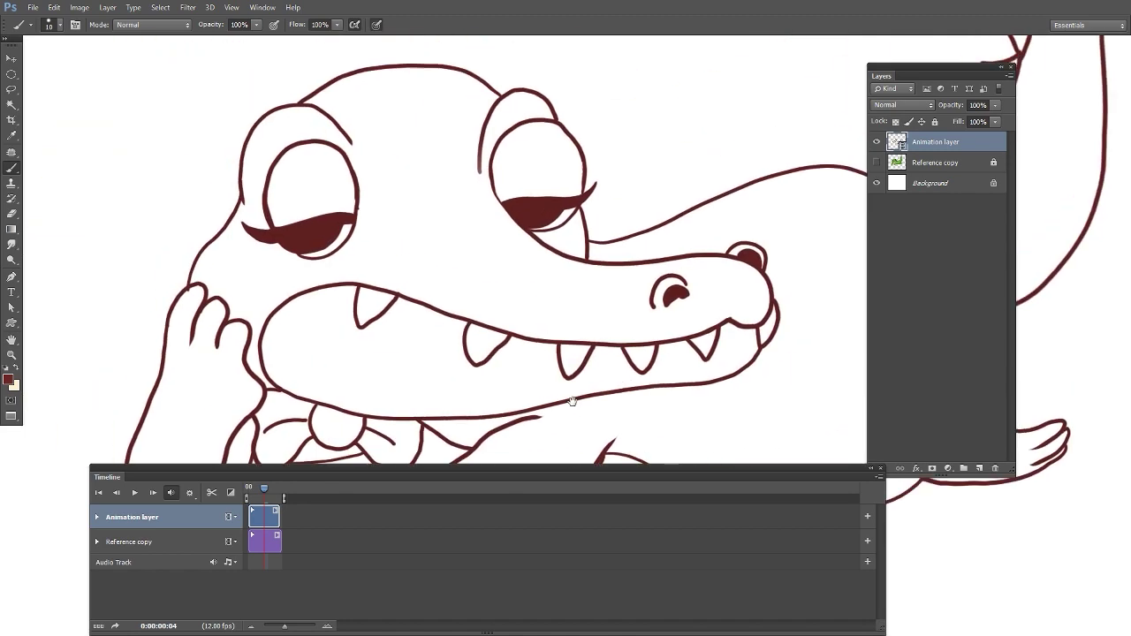
{"action": "key", "text": "ctrl+plus"}
{"action": "left_click_drag", "start_coordinate": [456, 372], "coordinate": [568, 430]}
{"action": "key", "text": "e"}
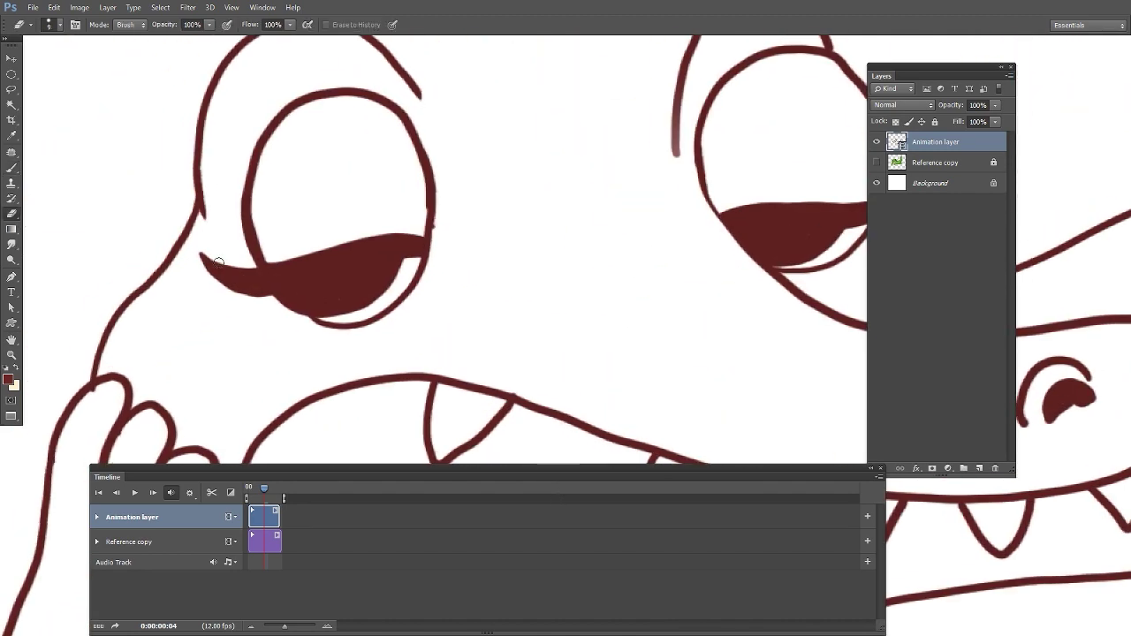
{"action": "left_click_drag", "start_coordinate": [204, 256], "coordinate": [265, 292]}
{"action": "mouse_move", "coordinate": [415, 228]}
{"action": "left_mouse_down"}
{"action": "mouse_move", "coordinate": [411, 265]}
{"action": "mouse_move", "coordinate": [398, 271]}
{"action": "mouse_move", "coordinate": [399, 247]}
{"action": "left_mouse_up"}
{"action": "key", "text": "b"}
{"action": "left_click_drag", "start_coordinate": [256, 254], "coordinate": [269, 293]}
{"action": "key", "text": "e"}
{"action": "mouse_move", "coordinate": [398, 248]}
{"action": "left_mouse_down"}
{"action": "mouse_move", "coordinate": [275, 276]}
{"action": "mouse_move", "coordinate": [341, 253]}
{"action": "mouse_move", "coordinate": [288, 279]}
{"action": "mouse_move", "coordinate": [397, 254]}
{"action": "left_mouse_up"}
{"action": "key", "text": "b"}
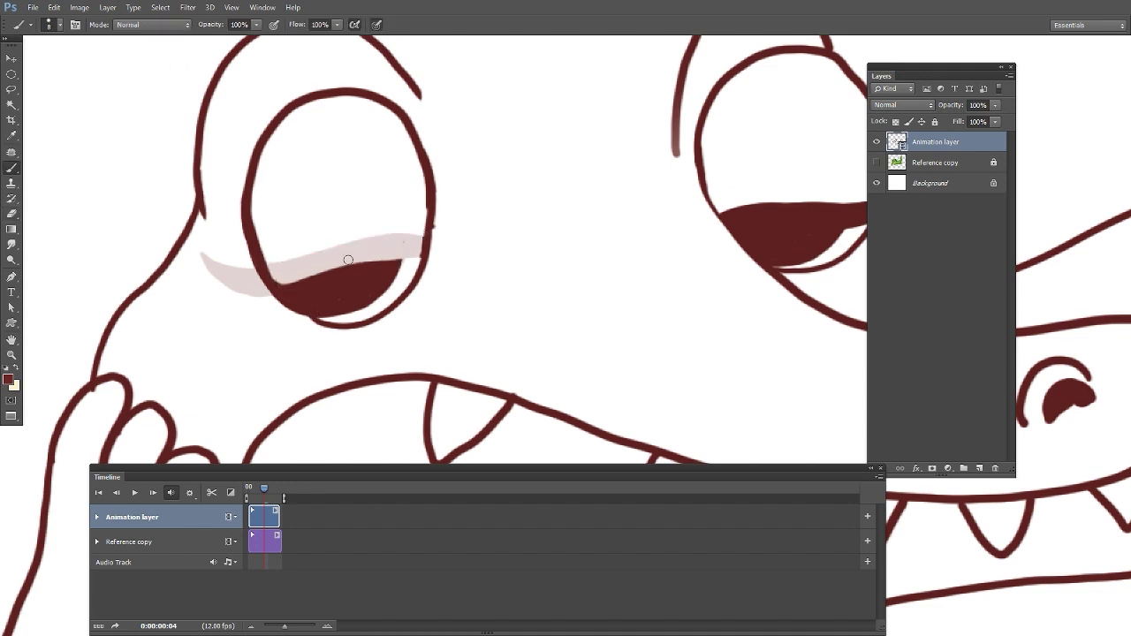
Step: Draw a lower, filled eyelid and lash on the eye nearest the raised hand on the fifth frame and touch up its outline
{"action": "mouse_move", "coordinate": [276, 287]}
{"action": "left_mouse_down"}
{"action": "mouse_move", "coordinate": [205, 275]}
{"action": "mouse_move", "coordinate": [283, 305]}
{"action": "left_mouse_up"}
{"action": "mouse_move", "coordinate": [211, 275]}
{"action": "left_mouse_down"}
{"action": "mouse_move", "coordinate": [271, 285]}
{"action": "mouse_move", "coordinate": [419, 260]}
{"action": "left_mouse_up"}
{"action": "mouse_move", "coordinate": [221, 283]}
{"action": "left_mouse_down"}
{"action": "mouse_move", "coordinate": [268, 295]}
{"action": "mouse_move", "coordinate": [246, 298]}
{"action": "left_mouse_up"}
{"action": "mouse_move", "coordinate": [389, 283]}
{"action": "left_mouse_down"}
{"action": "mouse_move", "coordinate": [411, 281]}
{"action": "mouse_move", "coordinate": [399, 267]}
{"action": "left_mouse_up"}
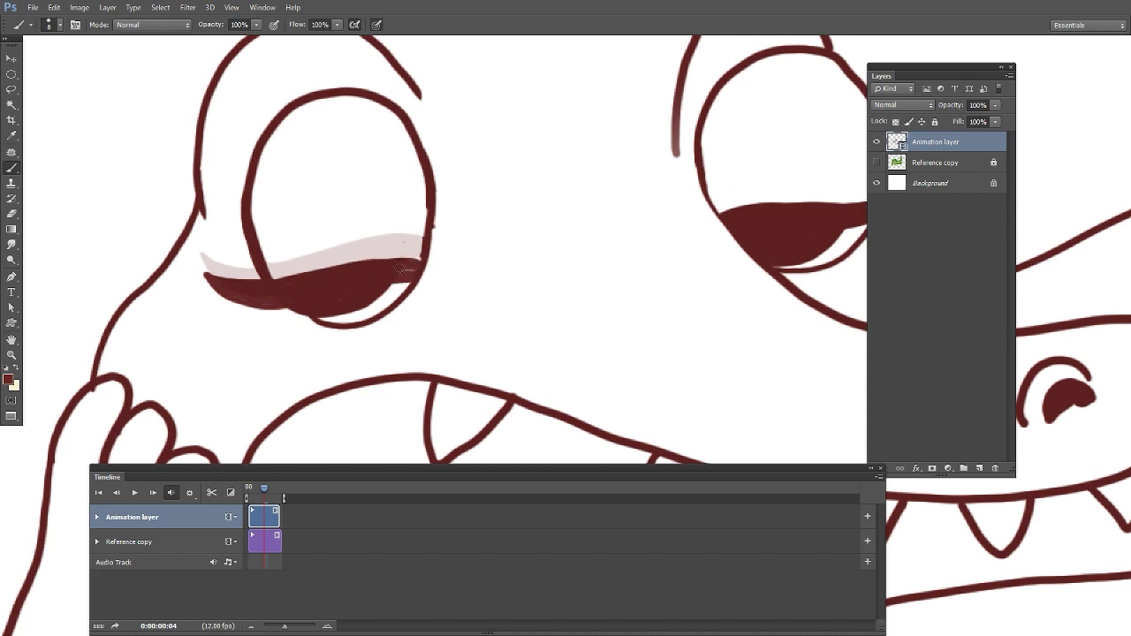
{"action": "left_click_drag", "start_coordinate": [201, 267], "coordinate": [226, 294]}
{"action": "left_click_drag", "start_coordinate": [857, 387], "coordinate": [648, 409]}
{"action": "key", "text": "e"}
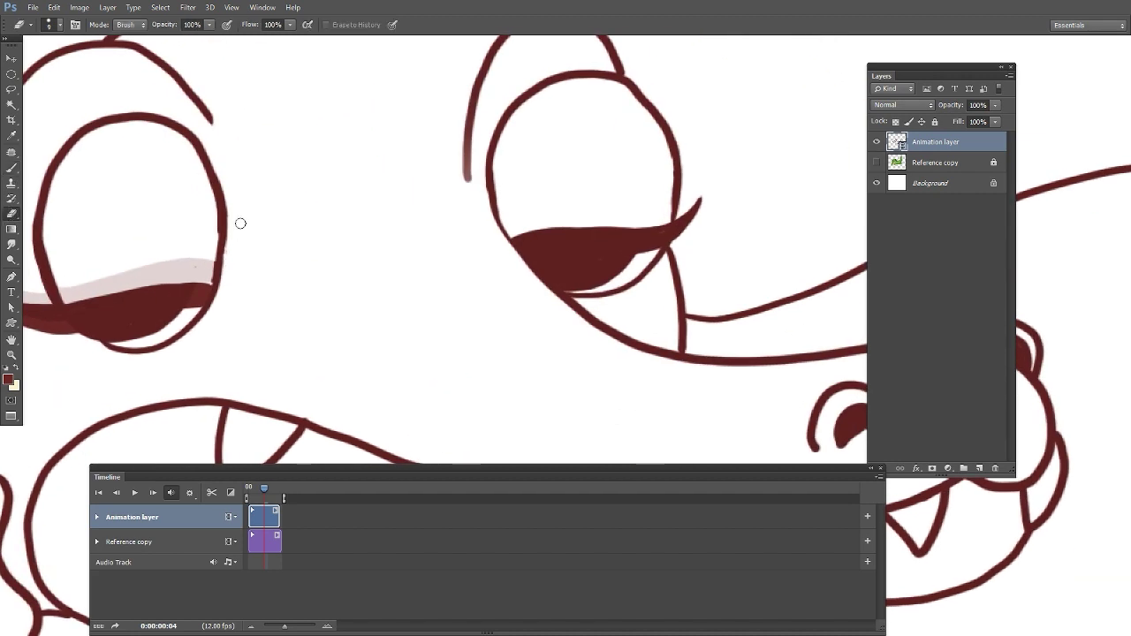
{"action": "key", "text": "b"}
{"action": "left_click_drag", "start_coordinate": [220, 234], "coordinate": [219, 287]}
Step: Erase the eyelid and lash of the eye nearest the snout on the fifth frame and redraw them lower
{"action": "key", "text": "e"}
{"action": "mouse_move", "coordinate": [651, 220]}
{"action": "left_mouse_down"}
{"action": "mouse_move", "coordinate": [682, 247]}
{"action": "mouse_move", "coordinate": [520, 237]}
{"action": "mouse_move", "coordinate": [631, 239]}
{"action": "left_mouse_up"}
{"action": "key", "text": "b"}
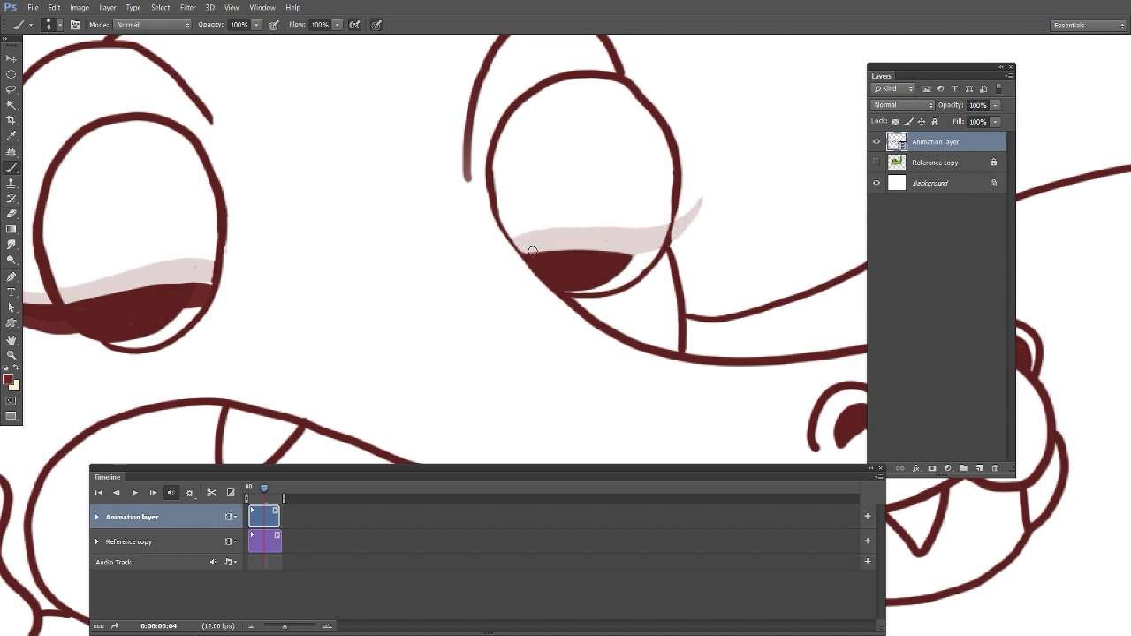
{"action": "mouse_move", "coordinate": [523, 251]}
{"action": "left_mouse_down"}
{"action": "mouse_move", "coordinate": [695, 216]}
{"action": "mouse_move", "coordinate": [547, 248]}
{"action": "mouse_move", "coordinate": [658, 251]}
{"action": "mouse_move", "coordinate": [693, 212]}
{"action": "left_mouse_up"}
Step: Lasso the tail on the fifth frame and rotate it slightly toward the head around its base
{"action": "key", "text": "ctrl+minus"}
{"action": "key", "text": "ctrl+minus"}
{"action": "key", "text": "ctrl+minus"}
{"action": "left_click_drag", "start_coordinate": [851, 446], "coordinate": [673, 394]}
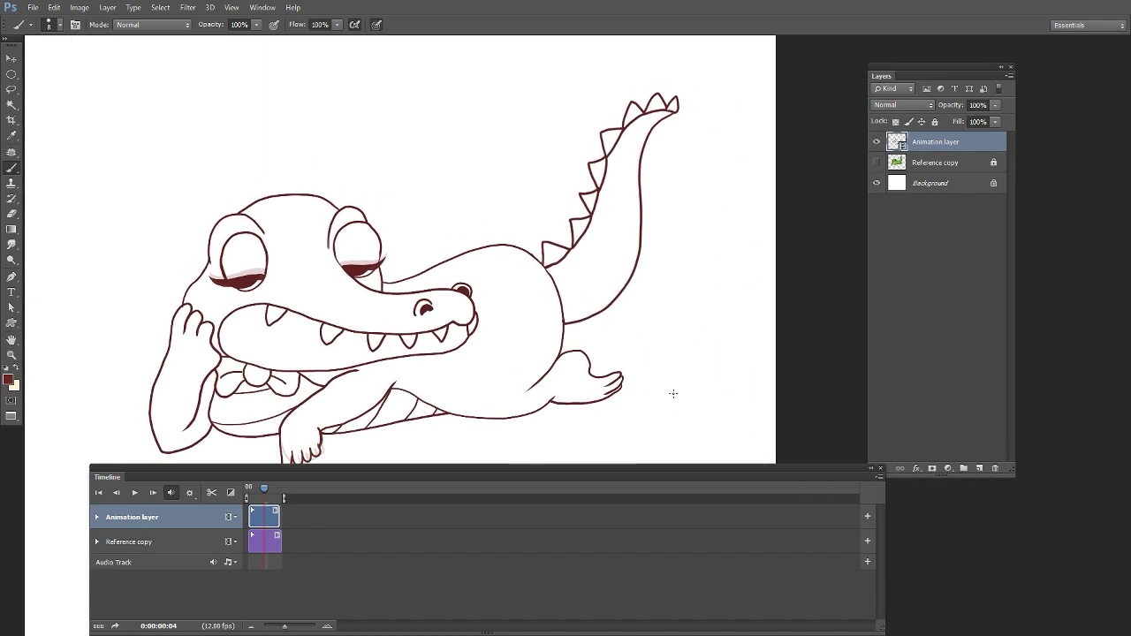
{"action": "mouse_move", "coordinate": [546, 266]}
{"action": "left_mouse_down"}
{"action": "mouse_move", "coordinate": [693, 218]}
{"action": "mouse_move", "coordinate": [603, 87]}
{"action": "left_mouse_up"}
{"action": "key", "text": "ctrl+t"}
{"action": "left_click_drag", "start_coordinate": [620, 204], "coordinate": [563, 303]}
{"action": "left_click_drag", "start_coordinate": [727, 230], "coordinate": [725, 225]}
{"action": "key", "text": "Return"}
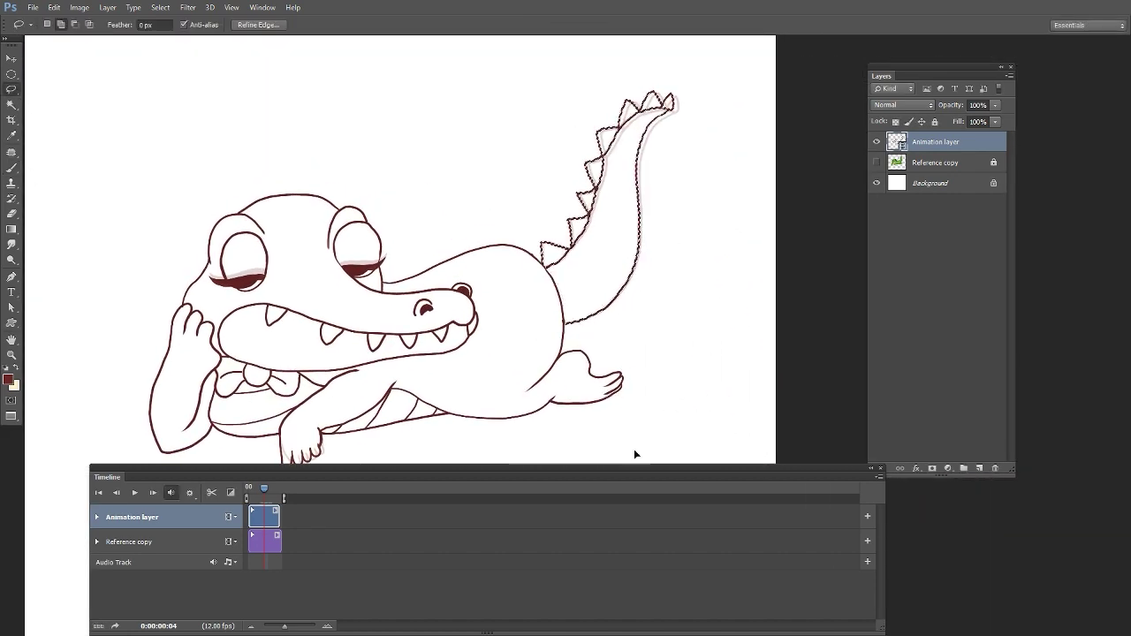
{"action": "key", "text": "ctrl+d"}
Step: Touch up the lines with the brush where the tail meets the back on the fifth frame
{"action": "key", "text": "ctrl+plus"}
{"action": "key", "text": "ctrl+plus"}
{"action": "left_click", "coordinate": [11, 168]}
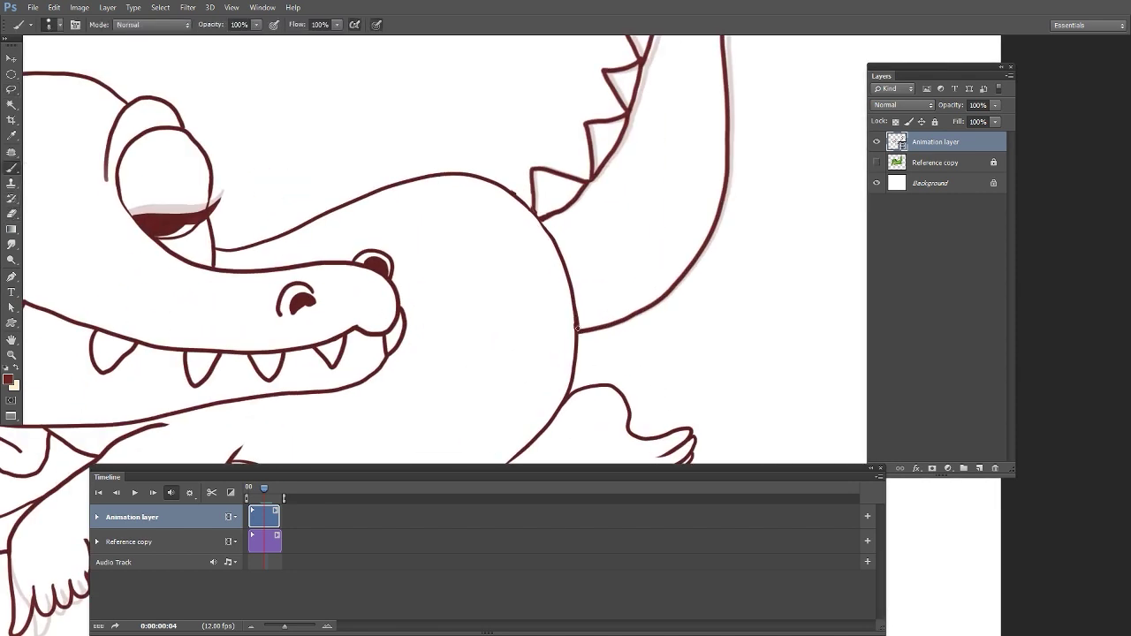
Step: Lasso the whole crocodile on the fifth frame and copy it in place onto the sixth frame in the animation layer
{"action": "key", "text": "ctrl+0"}
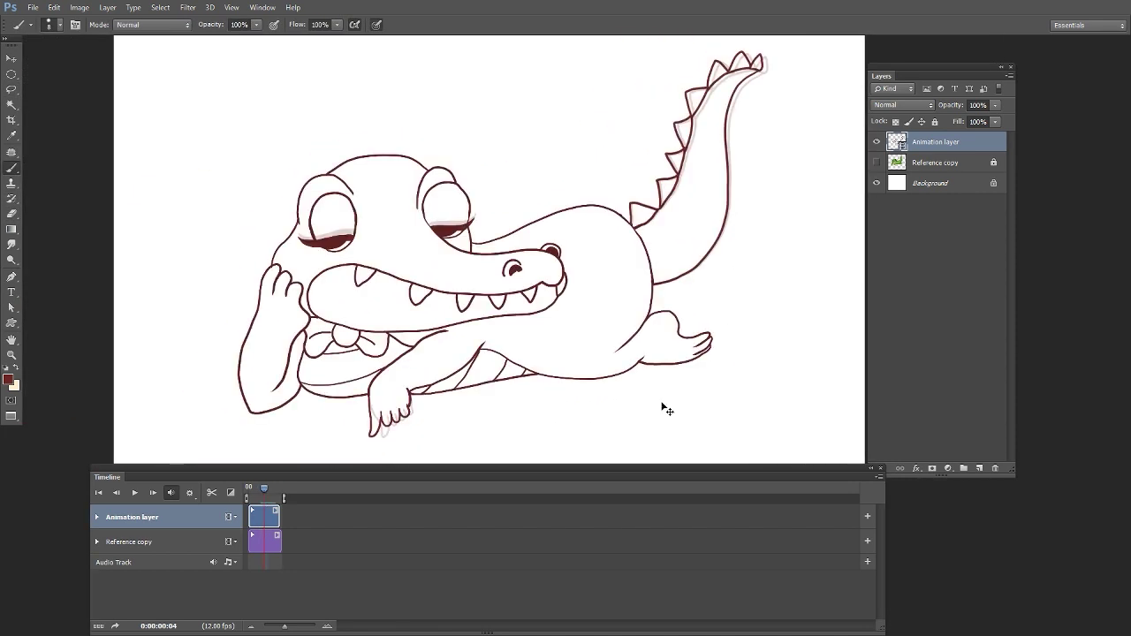
{"action": "key", "text": "l"}
{"action": "mouse_move", "coordinate": [328, 144]}
{"action": "left_mouse_down"}
{"action": "mouse_move", "coordinate": [231, 327]}
{"action": "mouse_move", "coordinate": [720, 318]}
{"action": "mouse_move", "coordinate": [475, 189]}
{"action": "mouse_move", "coordinate": [330, 146]}
{"action": "left_mouse_up"}
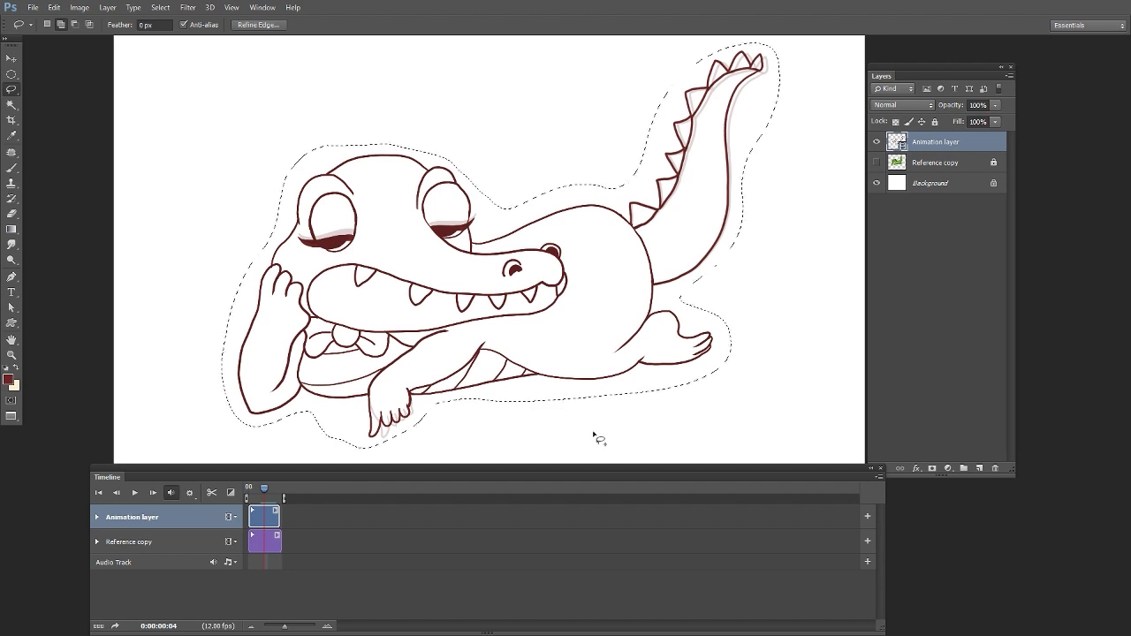
{"action": "key", "text": "Right"}
{"action": "key", "text": "ctrl+v"}
Step: Enlarge the eraser and erase the fingers of the front hand on the sixth frame
{"action": "scroll", "coordinate": [576, 454], "scroll_direction": "up", "scroll_amount": 3}
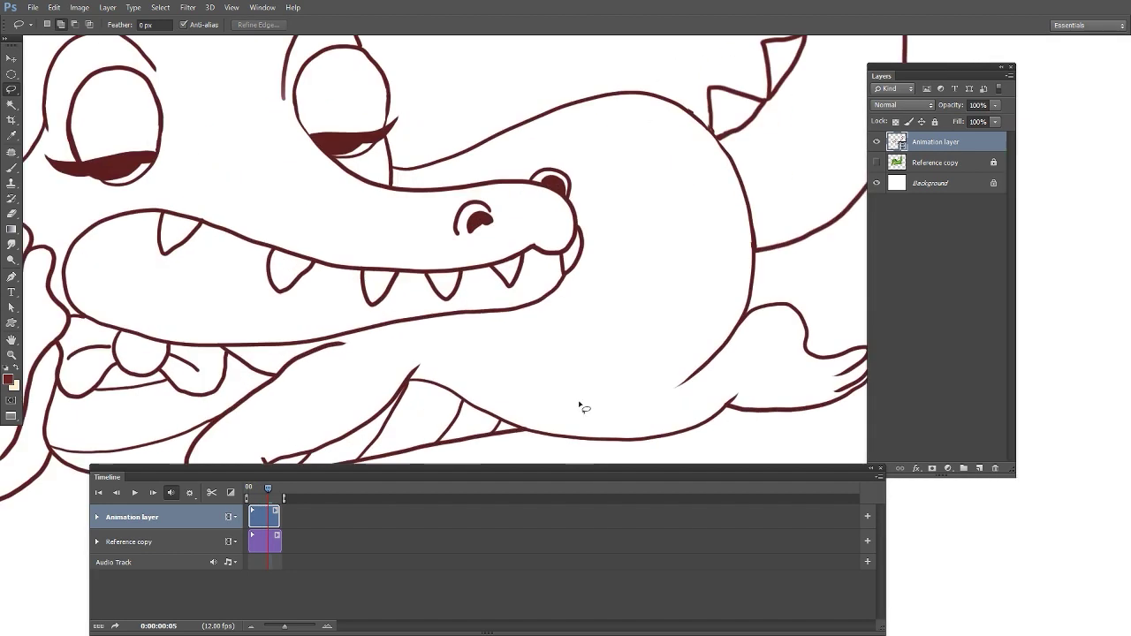
{"action": "key", "text": "e"}
{"action": "key", "text": "bracketright"}
{"action": "key", "text": "bracketright"}
{"action": "key", "text": "bracketright"}
{"action": "key", "text": "bracketright"}
{"action": "left_click_drag", "start_coordinate": [320, 351], "coordinate": [371, 362]}
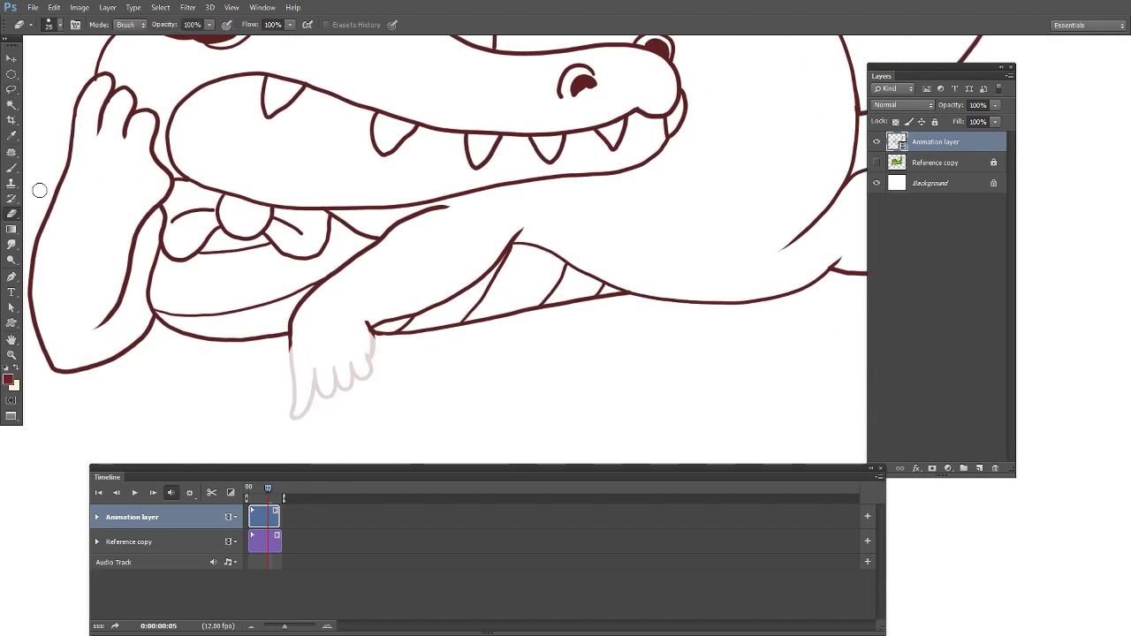
Step: Redraw the front hand's fingers on the sixth frame with the brush, shifted slightly toward the raised arm
{"action": "key", "text": "b"}
{"action": "mouse_move", "coordinate": [292, 352]}
{"action": "left_mouse_down"}
{"action": "mouse_move", "coordinate": [281, 410]}
{"action": "mouse_move", "coordinate": [306, 384]}
{"action": "left_mouse_up"}
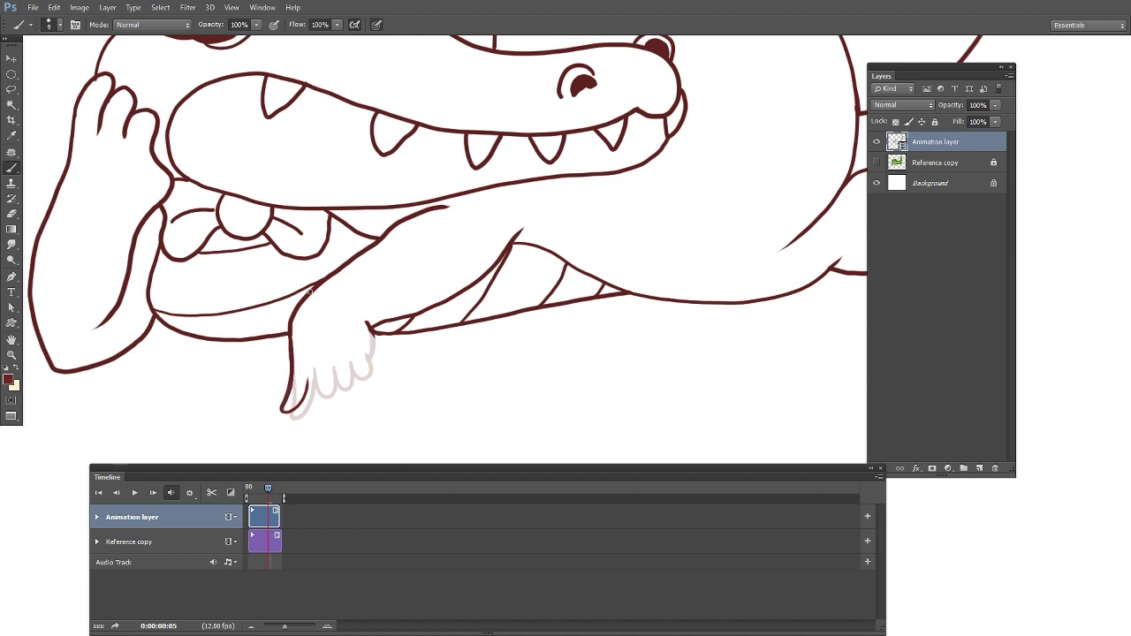
{"action": "key", "text": "e"}
{"action": "mouse_move", "coordinate": [368, 333]}
{"action": "left_mouse_down"}
{"action": "mouse_move", "coordinate": [358, 388]}
{"action": "mouse_move", "coordinate": [347, 368]}
{"action": "left_mouse_up"}
{"action": "left_click", "coordinate": [11, 167]}
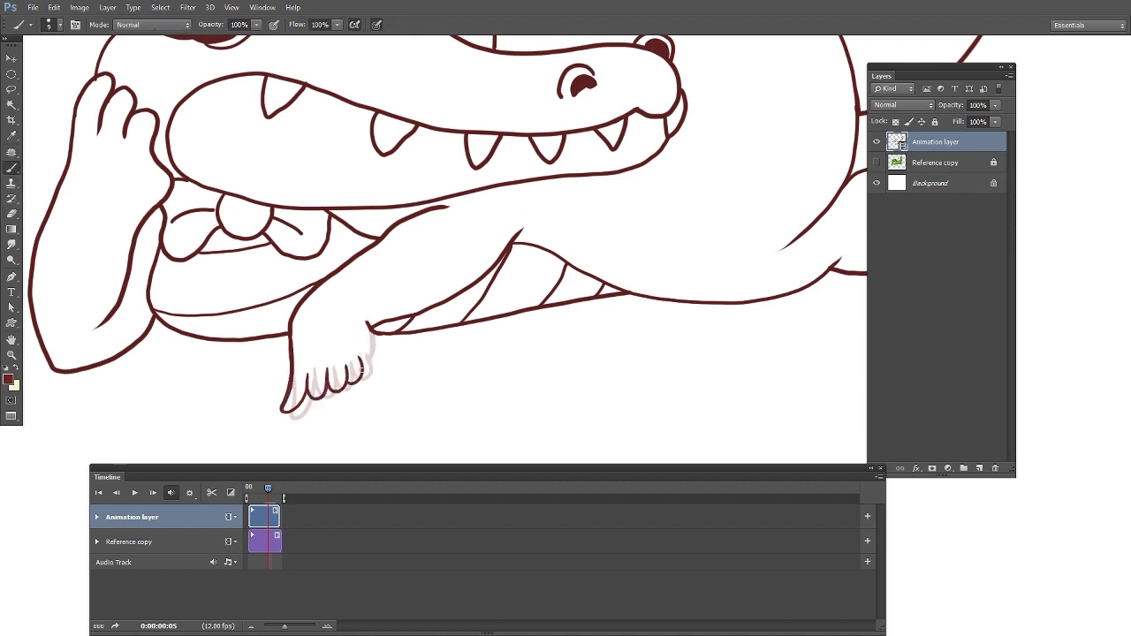
Step: Erase the eyelid, lash and pupil of the eye nearest the raised hand on the sixth frame and restore the eye's outline
{"action": "left_click_drag", "start_coordinate": [499, 158], "coordinate": [629, 366]}
{"action": "scroll", "coordinate": [318, 207], "scroll_direction": "up", "scroll_amount": 2}
{"action": "left_click", "coordinate": [11, 214]}
{"action": "mouse_move", "coordinate": [305, 248]}
{"action": "left_mouse_down"}
{"action": "mouse_move", "coordinate": [280, 207]}
{"action": "mouse_move", "coordinate": [316, 239]}
{"action": "left_mouse_up"}
{"action": "mouse_move", "coordinate": [386, 188]}
{"action": "left_mouse_down"}
{"action": "mouse_move", "coordinate": [416, 222]}
{"action": "mouse_move", "coordinate": [455, 216]}
{"action": "left_mouse_up"}
{"action": "key", "text": "b"}
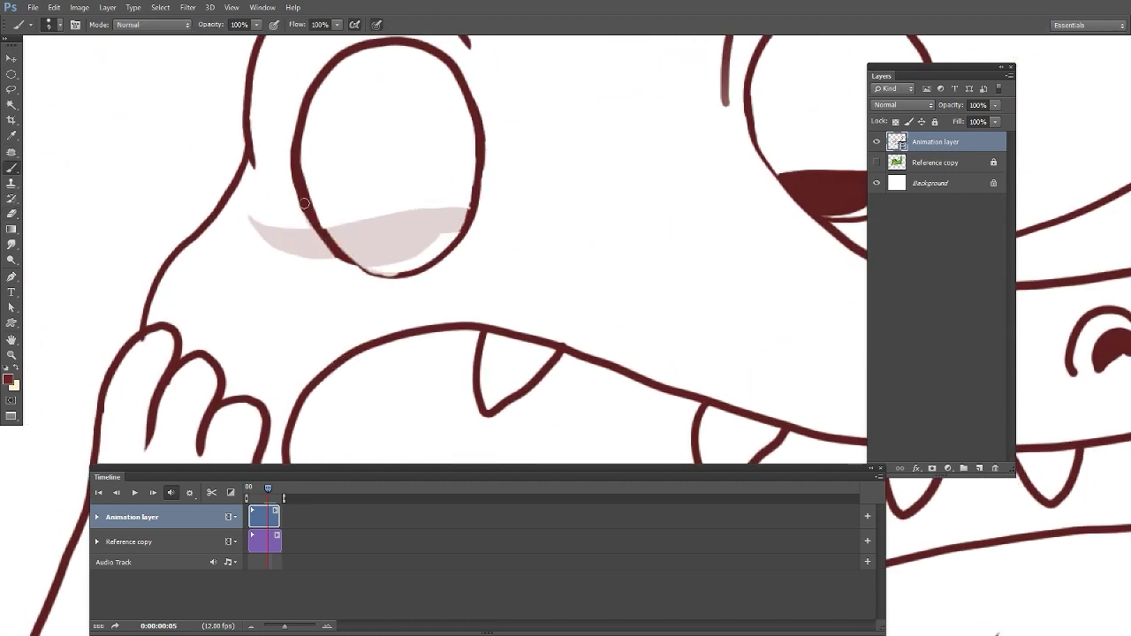
{"action": "left_click_drag", "start_coordinate": [300, 134], "coordinate": [329, 235]}
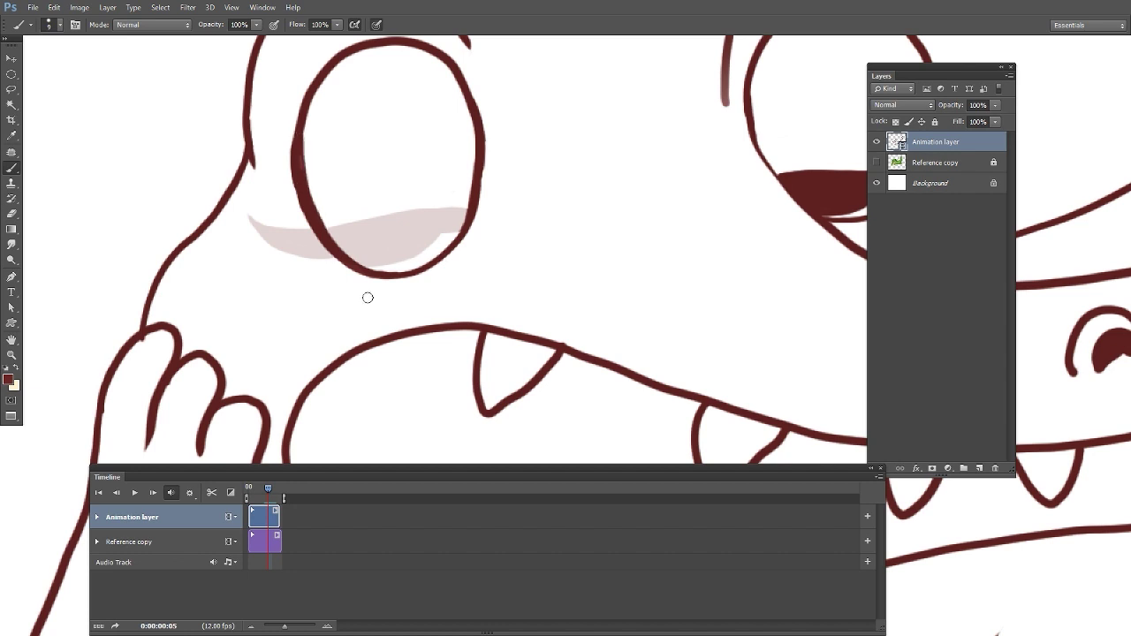
Step: Draw a thick lid line with a lash along the lower edge of the eye nearest the raised hand on the sixth frame
{"action": "left_click_drag", "start_coordinate": [462, 233], "coordinate": [288, 261]}
{"action": "key", "text": "ctrl+z"}
{"action": "mouse_move", "coordinate": [437, 252]}
{"action": "left_mouse_down"}
{"action": "mouse_move", "coordinate": [274, 247]}
{"action": "mouse_move", "coordinate": [252, 261]}
{"action": "left_mouse_up"}
{"action": "mouse_move", "coordinate": [251, 261]}
{"action": "left_mouse_down"}
{"action": "mouse_move", "coordinate": [397, 281]}
{"action": "mouse_move", "coordinate": [437, 255]}
{"action": "left_mouse_up"}
{"action": "mouse_move", "coordinate": [278, 254]}
{"action": "left_mouse_down"}
{"action": "mouse_move", "coordinate": [351, 275]}
{"action": "mouse_move", "coordinate": [335, 270]}
{"action": "mouse_move", "coordinate": [430, 254]}
{"action": "left_mouse_up"}
{"action": "key", "text": "ctrl+minus"}
{"action": "key", "text": "ctrl+minus"}
{"action": "key", "text": "ctrl+plus"}
{"action": "key", "text": "ctrl+plus"}
{"action": "mouse_move", "coordinate": [712, 335]}
{"action": "left_mouse_down"}
{"action": "mouse_move", "coordinate": [480, 366]}
{"action": "mouse_move", "coordinate": [692, 386]}
{"action": "left_mouse_up"}
{"action": "mouse_move", "coordinate": [313, 306]}
{"action": "left_mouse_down"}
{"action": "mouse_move", "coordinate": [270, 308]}
{"action": "mouse_move", "coordinate": [316, 311]}
{"action": "left_mouse_up"}
{"action": "left_click_drag", "start_coordinate": [309, 307], "coordinate": [237, 314]}
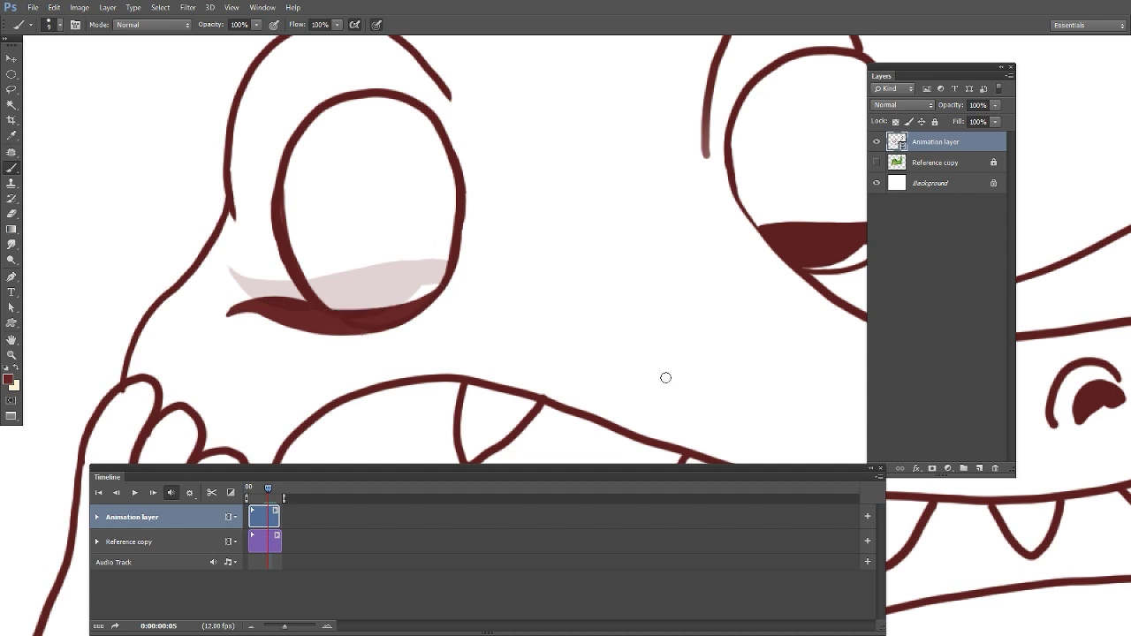
Step: Shrink the eraser and erase the eyelid, pupil and lash of the eye nearest the snout on the sixth frame
{"action": "left_click_drag", "start_coordinate": [665, 377], "coordinate": [456, 418]}
{"action": "key", "text": "e"}
{"action": "key", "text": "bracketleft"}
{"action": "key", "text": "bracketleft"}
{"action": "key", "text": "bracketleft"}
{"action": "mouse_move", "coordinate": [562, 266]}
{"action": "left_mouse_down"}
{"action": "mouse_move", "coordinate": [606, 310]}
{"action": "mouse_move", "coordinate": [635, 279]}
{"action": "mouse_move", "coordinate": [656, 291]}
{"action": "left_mouse_up"}
{"action": "key", "text": "ctrl+z"}
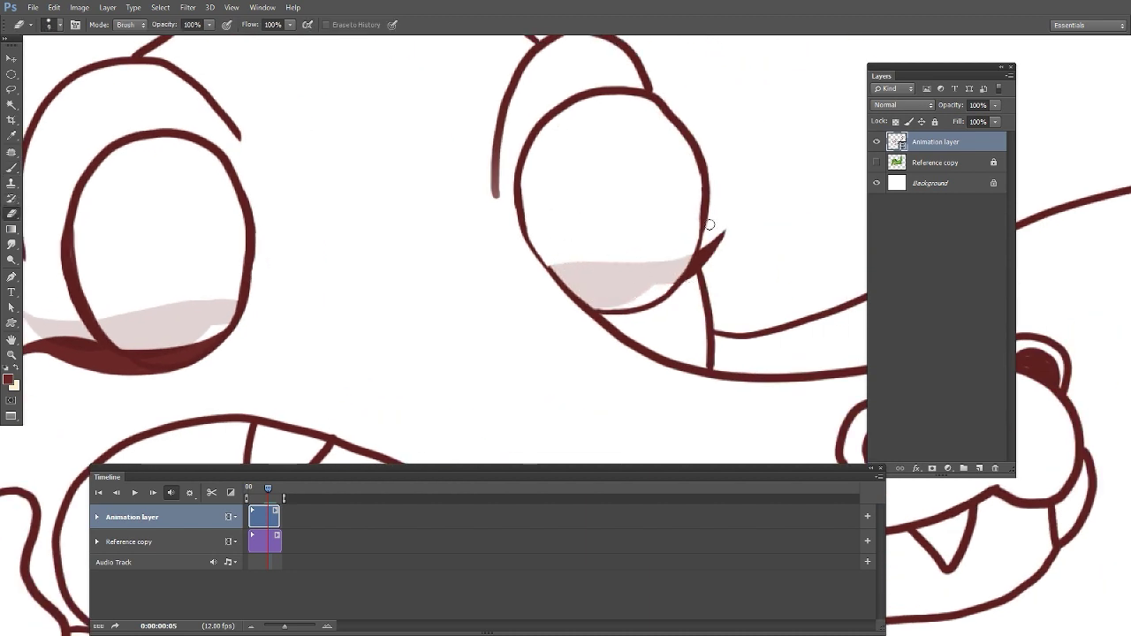
{"action": "mouse_move", "coordinate": [709, 225]}
{"action": "left_mouse_down"}
{"action": "mouse_move", "coordinate": [720, 239]}
{"action": "mouse_move", "coordinate": [663, 301]}
{"action": "left_mouse_up"}
Step: Restore the outline of the eye nearest the snout on the sixth frame and draw a thick lower lid line with a lash
{"action": "left_click", "coordinate": [10, 170]}
{"action": "mouse_move", "coordinate": [521, 171]}
{"action": "left_mouse_down"}
{"action": "mouse_move", "coordinate": [543, 259]}
{"action": "mouse_move", "coordinate": [573, 299]}
{"action": "left_mouse_up"}
{"action": "mouse_move", "coordinate": [529, 233]}
{"action": "left_mouse_down"}
{"action": "mouse_move", "coordinate": [578, 295]}
{"action": "mouse_move", "coordinate": [670, 293]}
{"action": "left_mouse_up"}
{"action": "key", "text": "ctrl+z"}
{"action": "left_click_drag", "start_coordinate": [573, 294], "coordinate": [733, 261]}
{"action": "left_click_drag", "start_coordinate": [597, 311], "coordinate": [693, 283]}
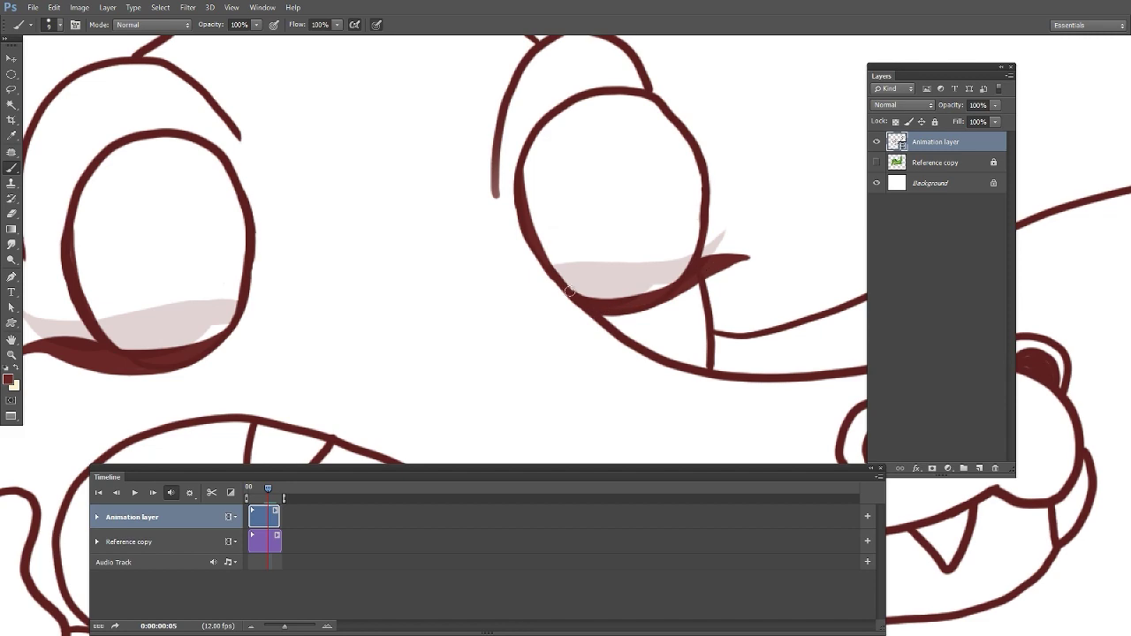
{"action": "left_click_drag", "start_coordinate": [571, 292], "coordinate": [684, 272]}
{"action": "left_click_drag", "start_coordinate": [670, 281], "coordinate": [581, 293]}
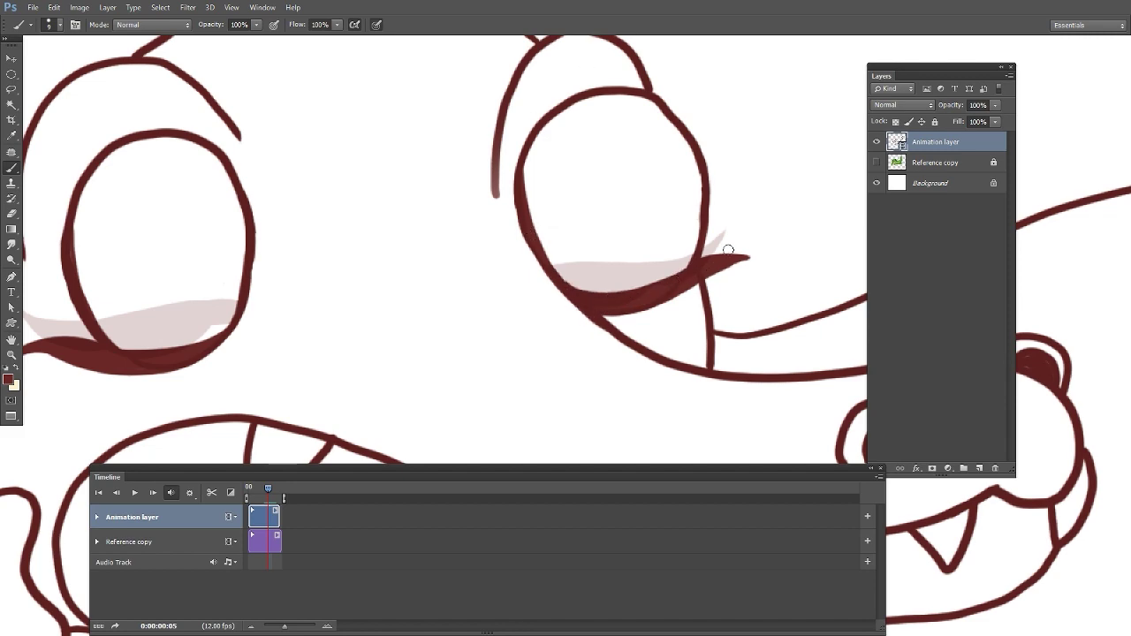
Step: Lasso the tail on the sixth frame and rotate it further toward the head around its base
{"action": "key", "text": "ctrl+minus"}
{"action": "key", "text": "ctrl+minus"}
{"action": "mouse_move", "coordinate": [714, 461]}
{"action": "left_mouse_down"}
{"action": "mouse_move", "coordinate": [677, 381]}
{"action": "mouse_move", "coordinate": [332, 494]}
{"action": "left_mouse_up"}
{"action": "left_click", "coordinate": [12, 89]}
{"action": "left_click_drag", "start_coordinate": [434, 294], "coordinate": [446, 339]}
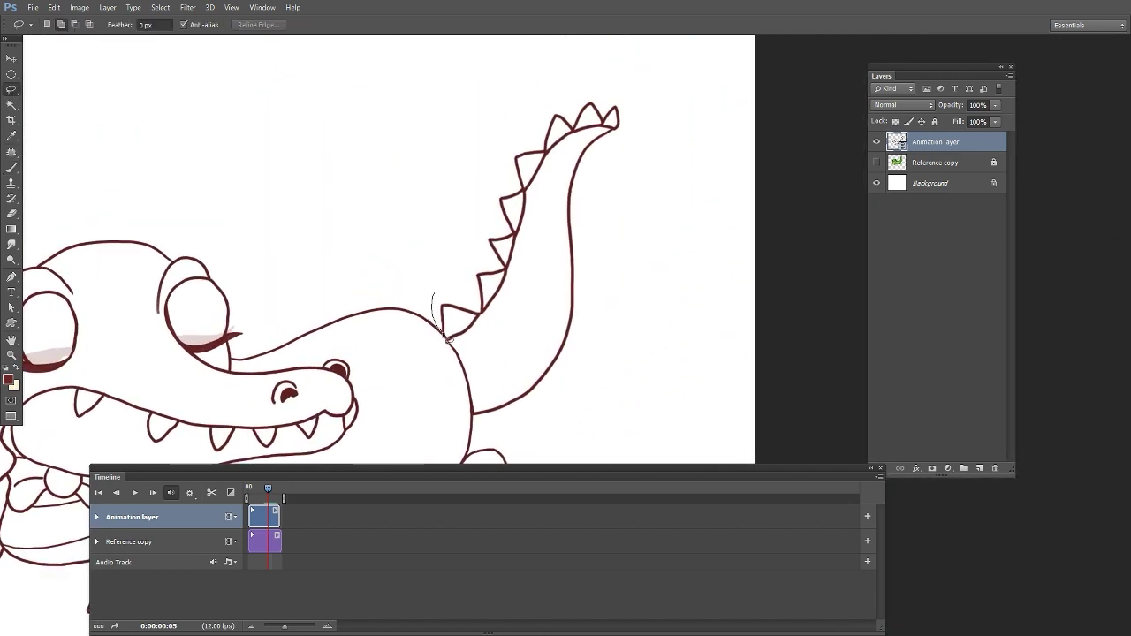
{"action": "left_click_drag", "start_coordinate": [553, 387], "coordinate": [434, 293]}
{"action": "key", "text": "ctrl+t"}
{"action": "left_click_drag", "start_coordinate": [539, 250], "coordinate": [464, 377]}
{"action": "left_click_drag", "start_coordinate": [658, 80], "coordinate": [630, 60]}
{"action": "key", "text": "Return"}
Step: Trim the line at the tail's base on the sixth frame and redraw the join with the back
{"action": "key", "text": "ctrl+plus"}
{"action": "key", "text": "ctrl+plus"}
{"action": "key", "text": "e"}
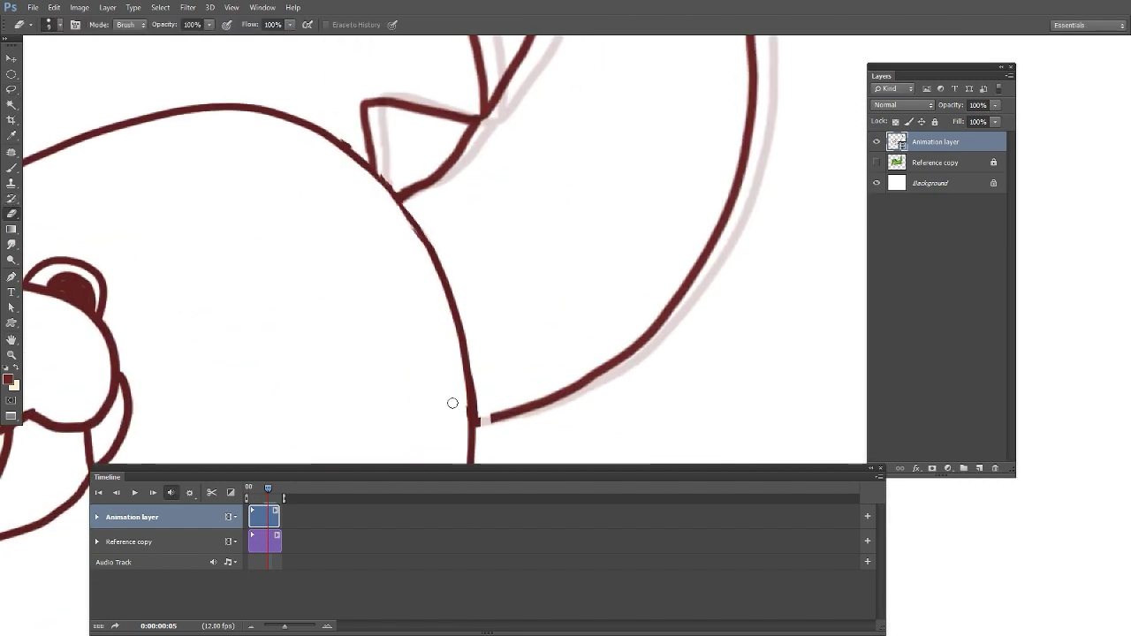
{"action": "key", "text": "b"}
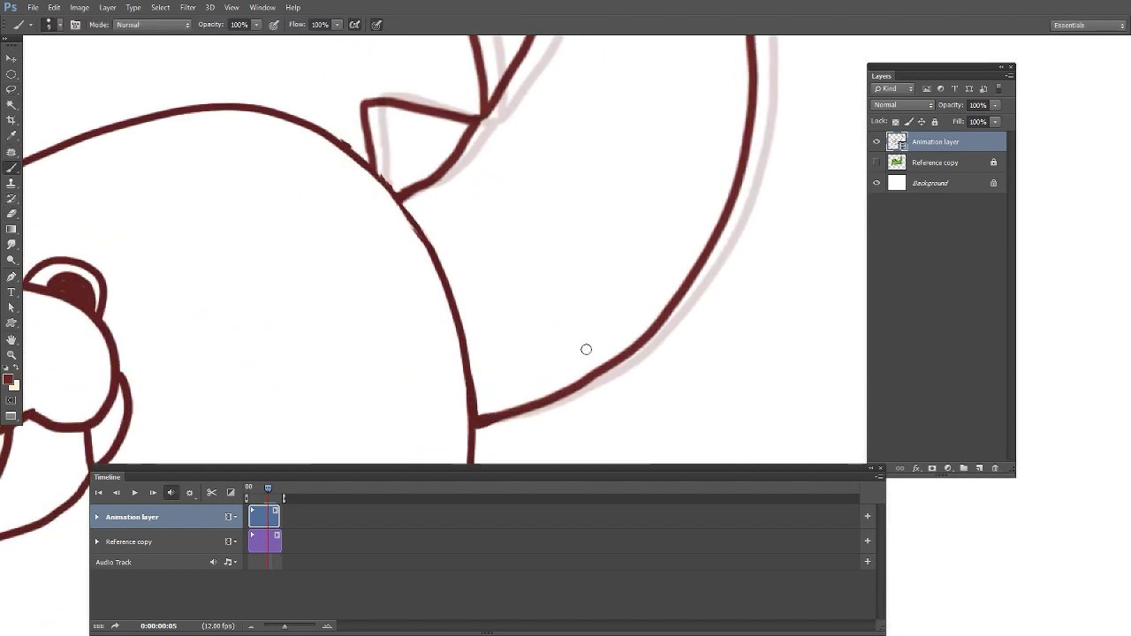
Step: Redraw the back outline beneath the lowest tail spike on the sixth frame and scrub through the timeline to review the motion
{"action": "left_click_drag", "start_coordinate": [371, 173], "coordinate": [415, 231]}
{"action": "key", "text": "e"}
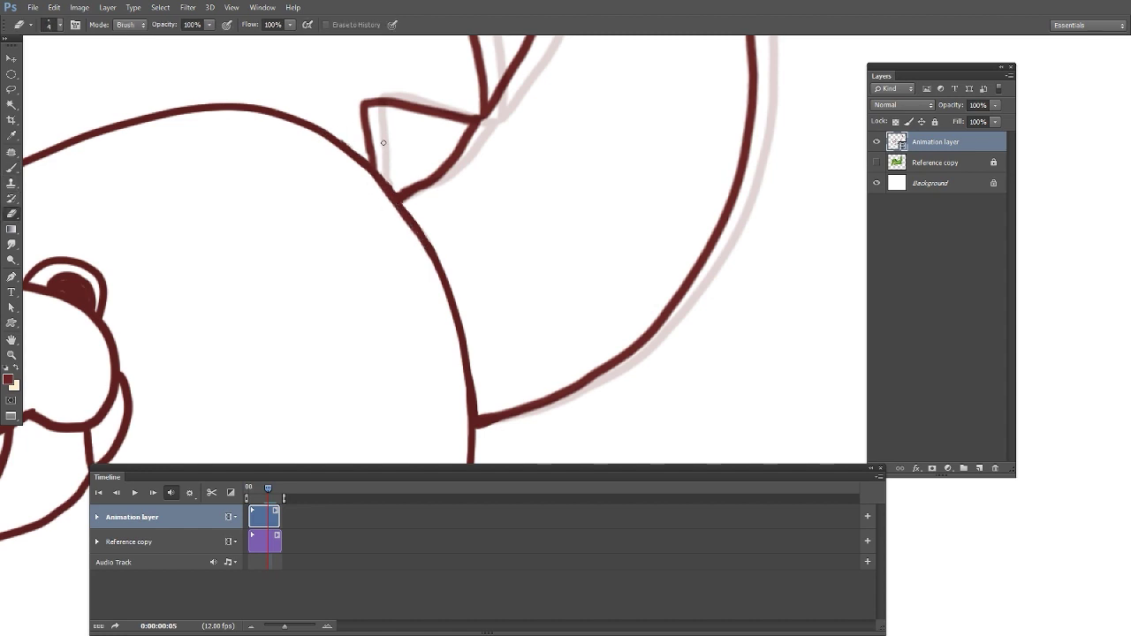
{"action": "key", "text": "ctrl+minus"}
{"action": "key", "text": "ctrl+minus"}
{"action": "key", "text": "ctrl+minus"}
{"action": "left_click_drag", "start_coordinate": [705, 417], "coordinate": [788, 366]}
{"action": "left_click_drag", "start_coordinate": [268, 490], "coordinate": [336, 496]}
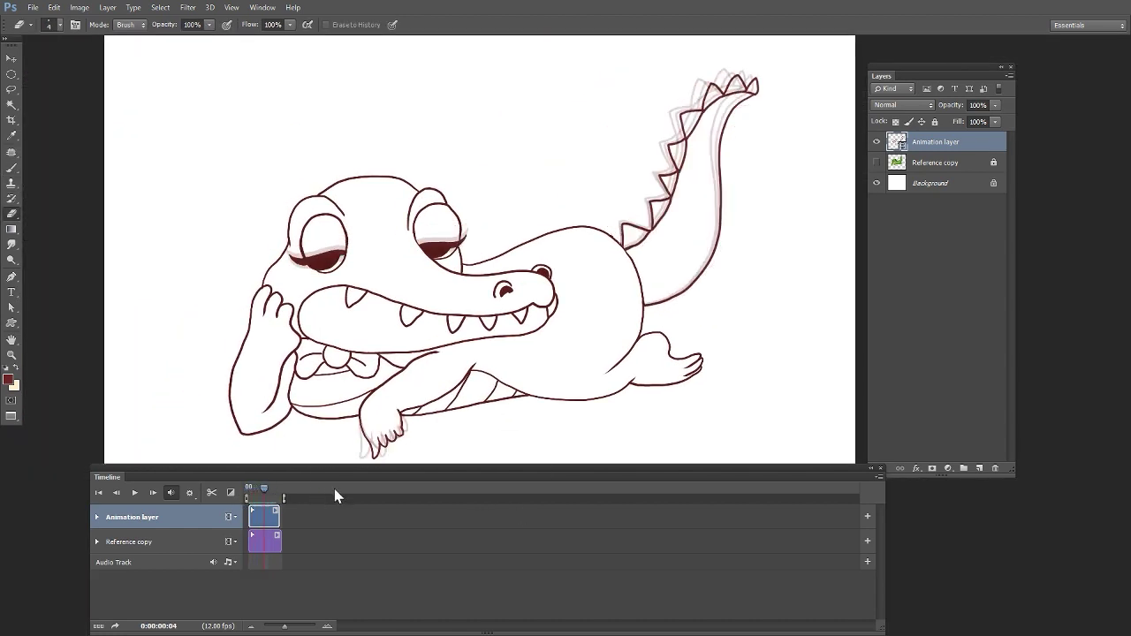